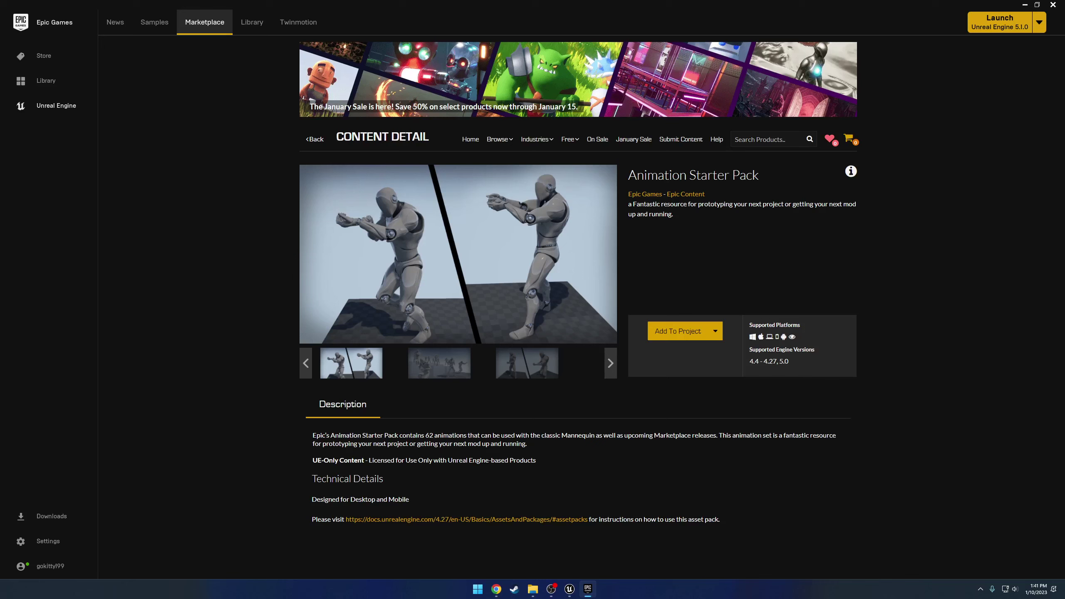
Step: Preview adding the Animation Starter Pack to the UMFPSFTutorial project, including its engine version choices, and leave without adding it
{"action": "left_click", "coordinate": [688, 330]}
{"action": "left_click", "coordinate": [622, 215]}
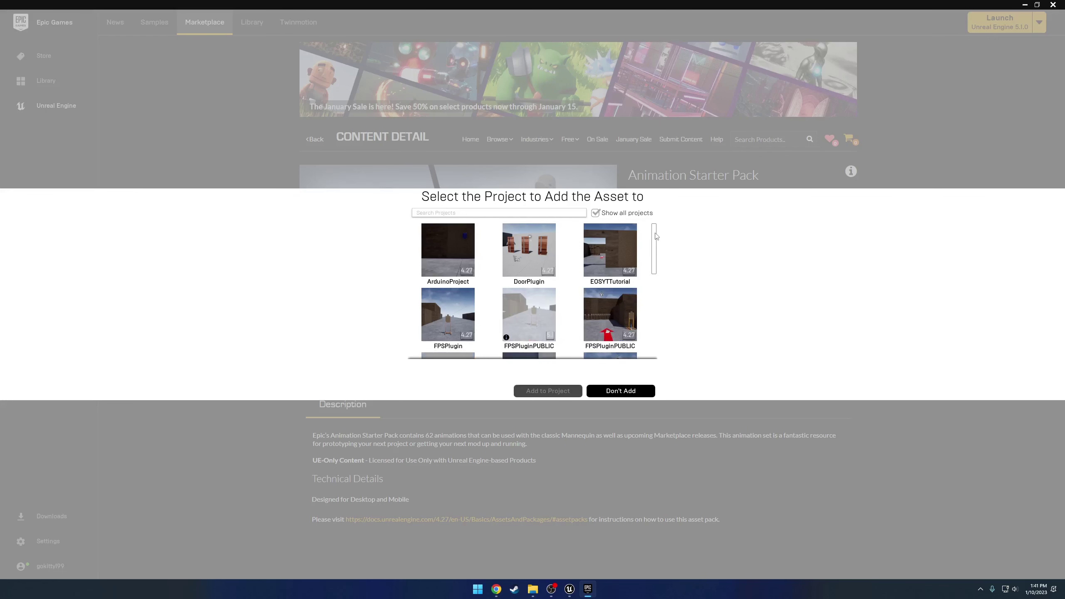
{"action": "left_click_drag", "start_coordinate": [656, 237], "coordinate": [656, 320]}
{"action": "left_click", "coordinate": [610, 260]}
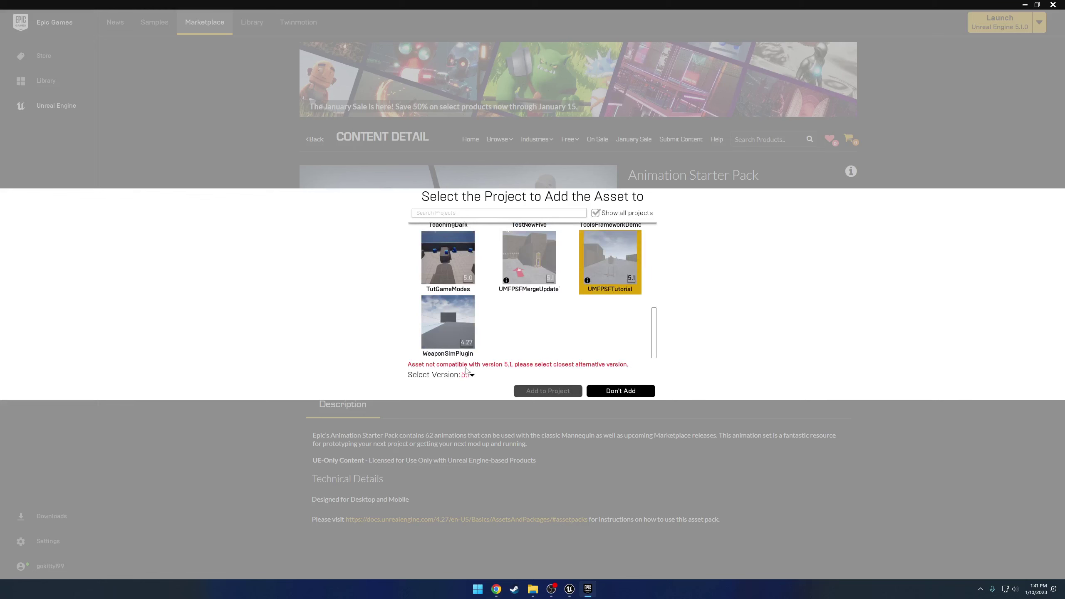
{"action": "left_click", "coordinate": [470, 374]}
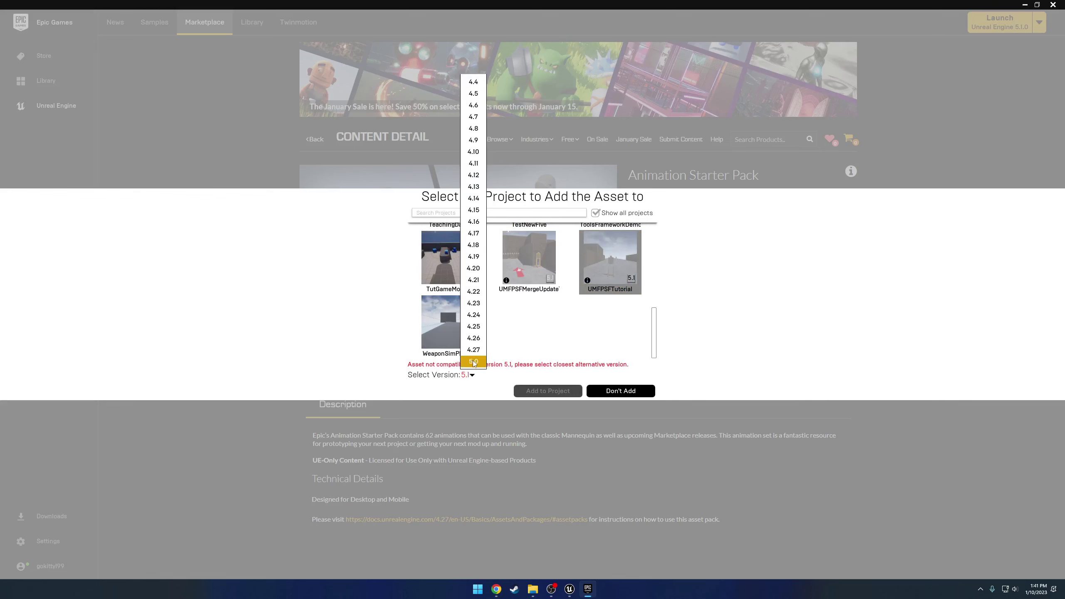
{"action": "left_click", "coordinate": [621, 391]}
{"action": "left_click", "coordinate": [621, 391]}
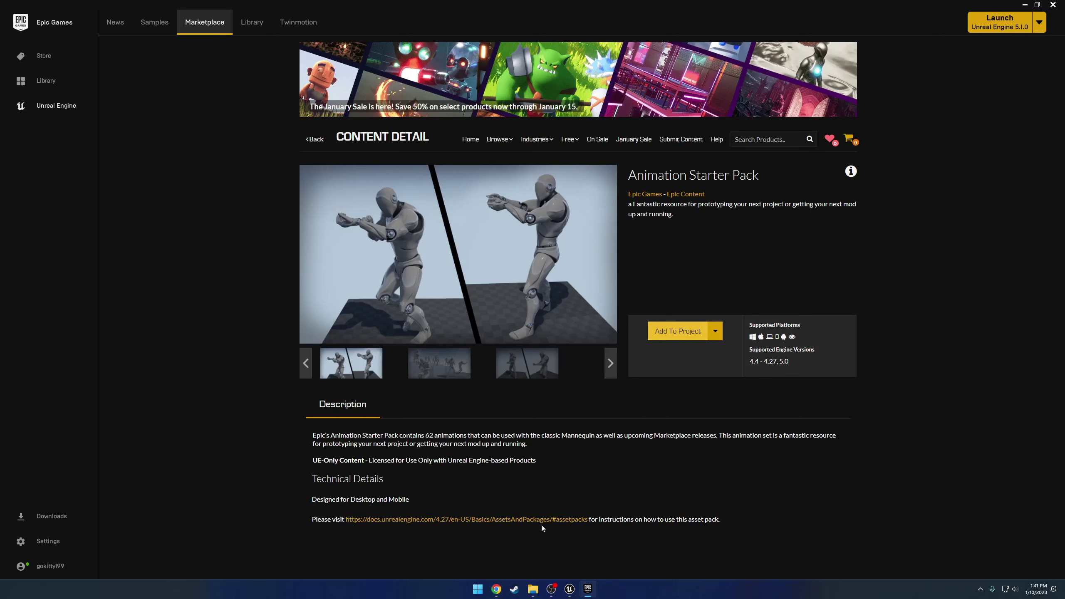
Step: Switch to Chrome, open the FPS Weapon Bundle in the launcher, and preview adding version 4.27 to UMFPSFTutorial without committing
{"action": "left_click", "coordinate": [497, 589]}
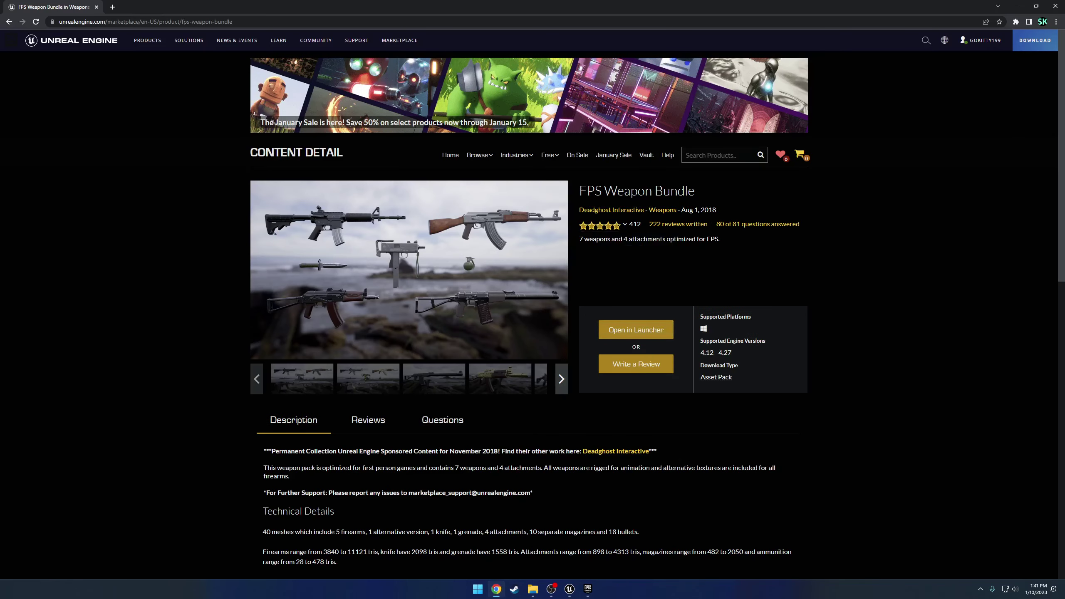
{"action": "left_click", "coordinate": [649, 332]}
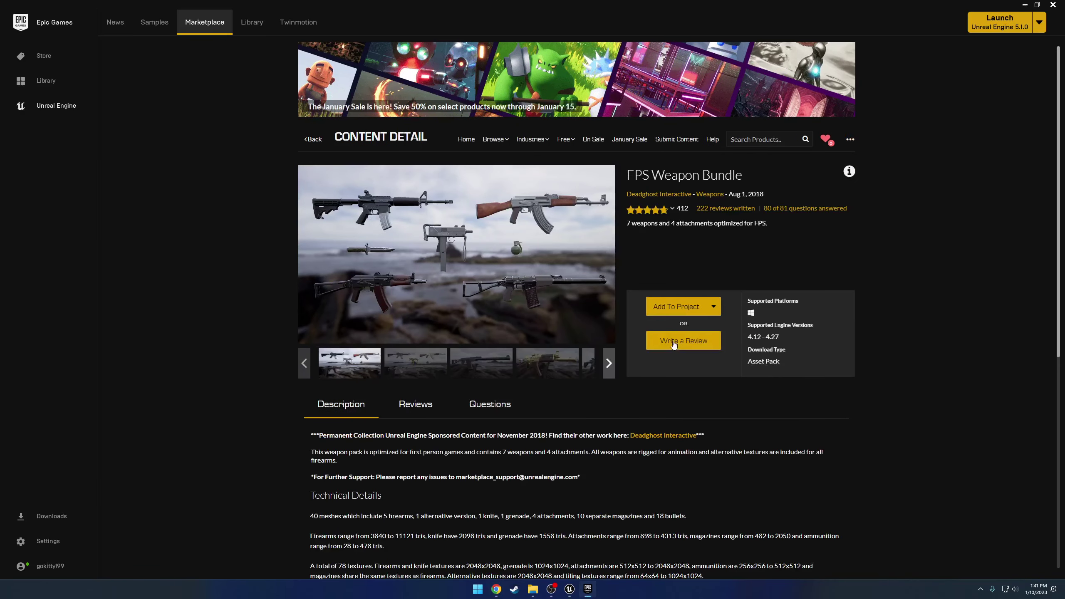
{"action": "left_click", "coordinate": [681, 304]}
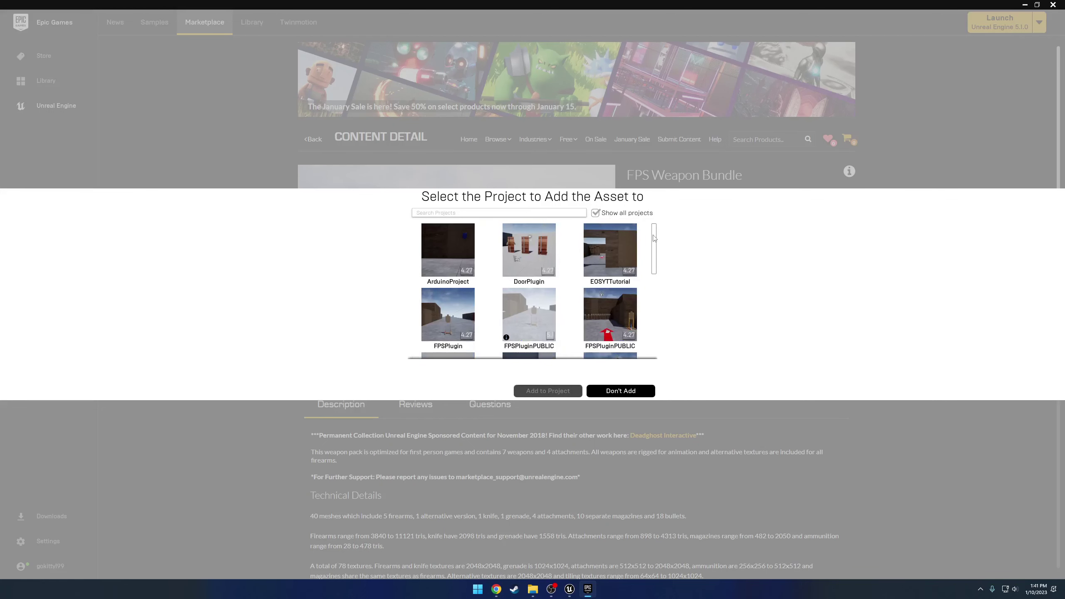
{"action": "left_click_drag", "start_coordinate": [655, 238], "coordinate": [667, 342]}
{"action": "left_click", "coordinate": [598, 258]}
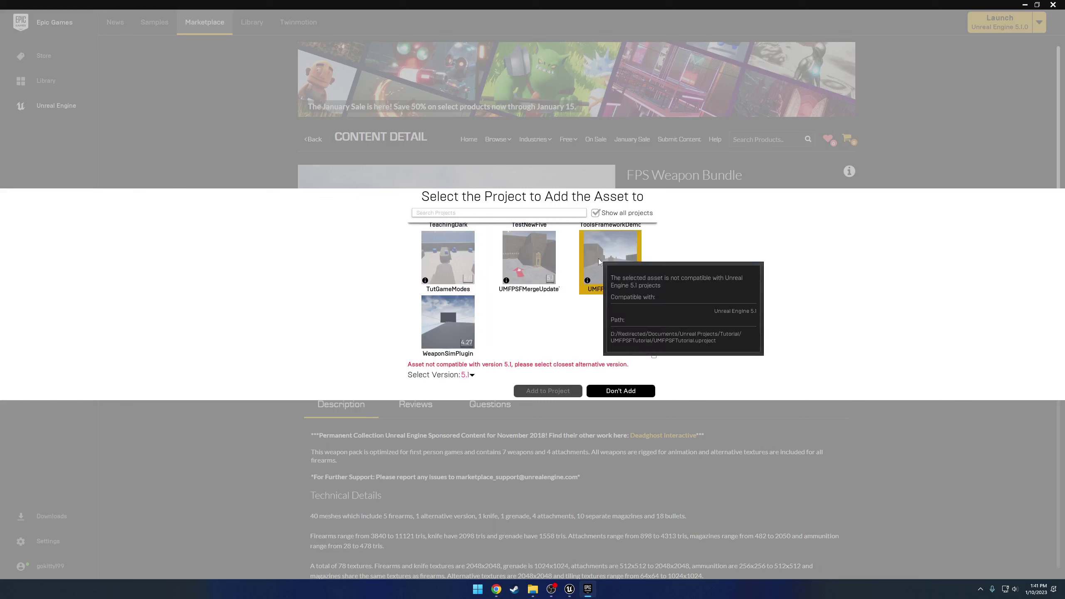
{"action": "left_click", "coordinate": [473, 375]}
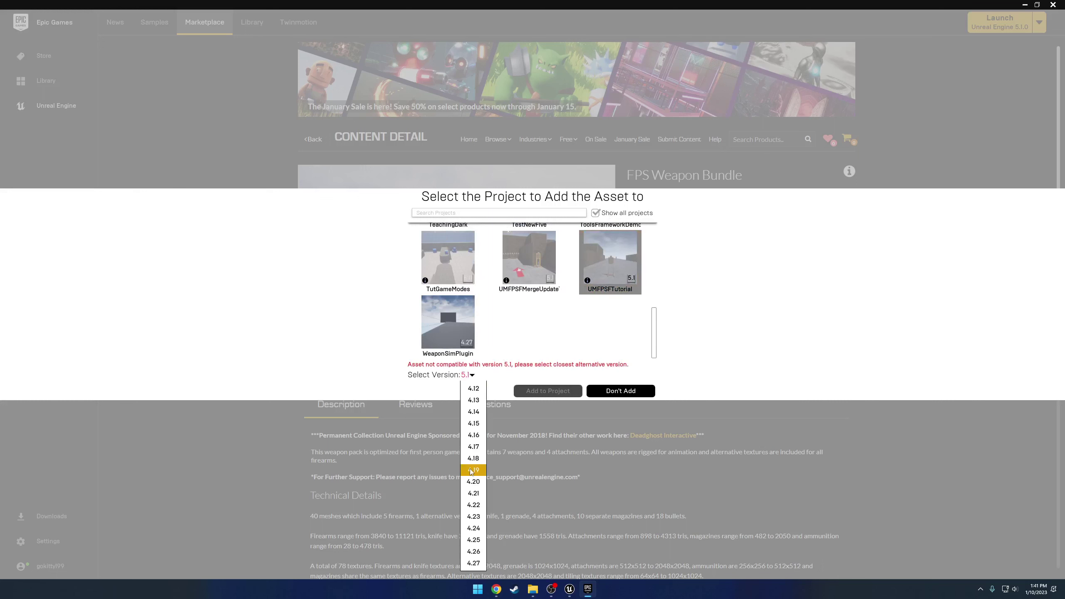
{"action": "left_click", "coordinate": [473, 563]}
{"action": "left_click", "coordinate": [621, 391]}
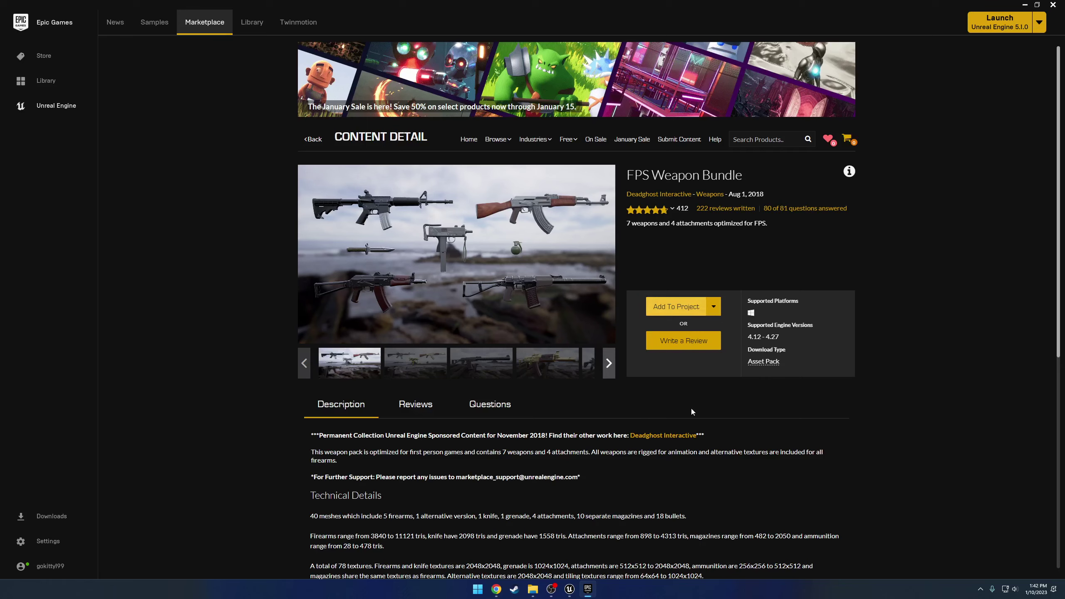
Step: Switch to the Unreal Editor and check the project content for the AnimStarterPack and FPS_Weapon_Bundle folders
{"action": "left_click", "coordinate": [569, 589]}
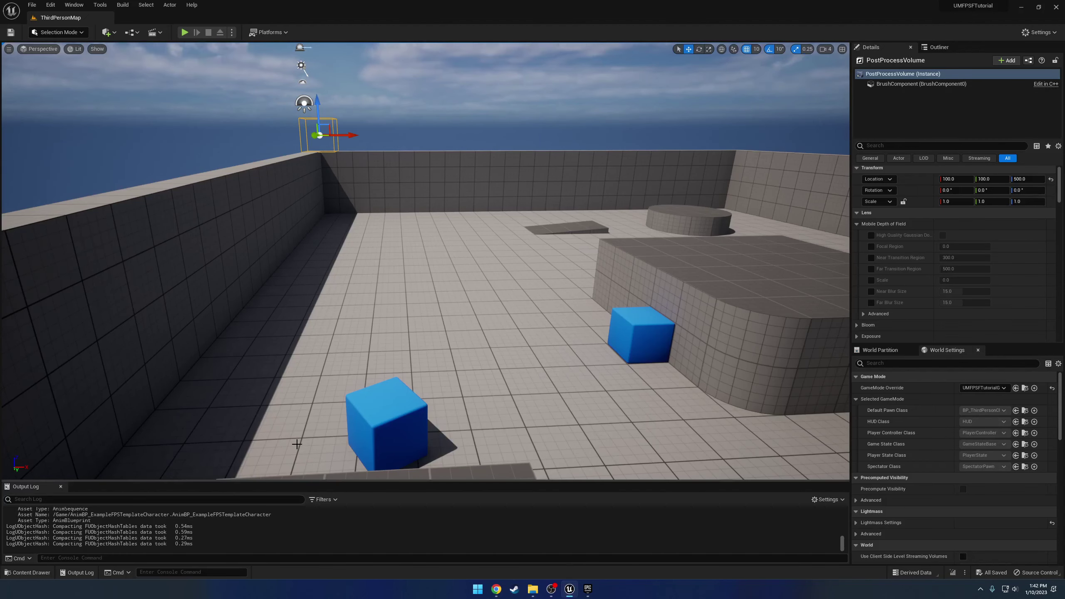
{"action": "key", "text": "ctrl+space"}
{"action": "left_click", "coordinate": [58, 447]}
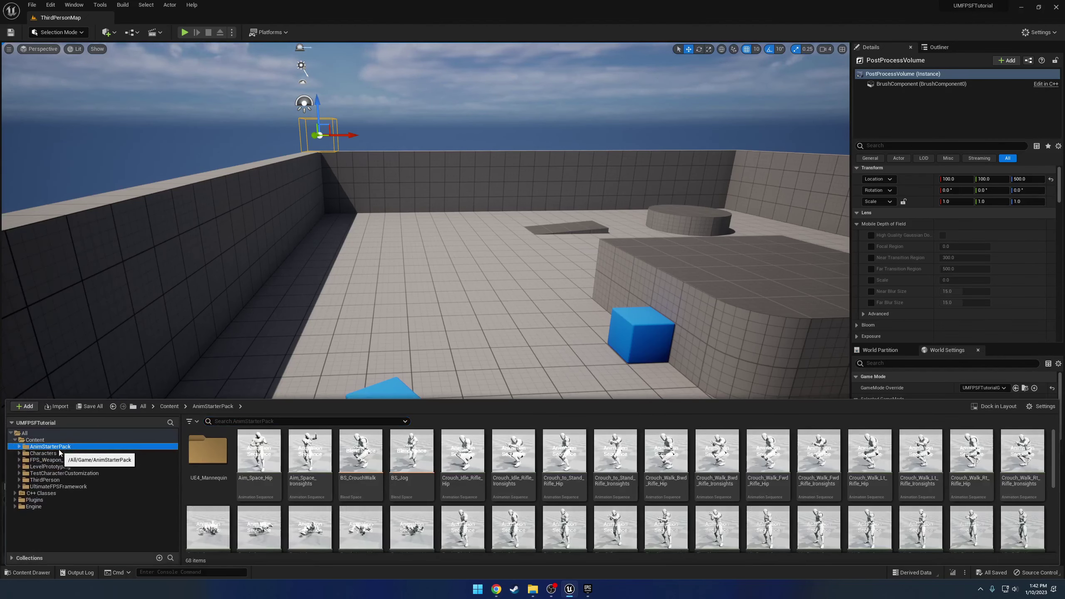
{"action": "left_click", "coordinate": [61, 459]}
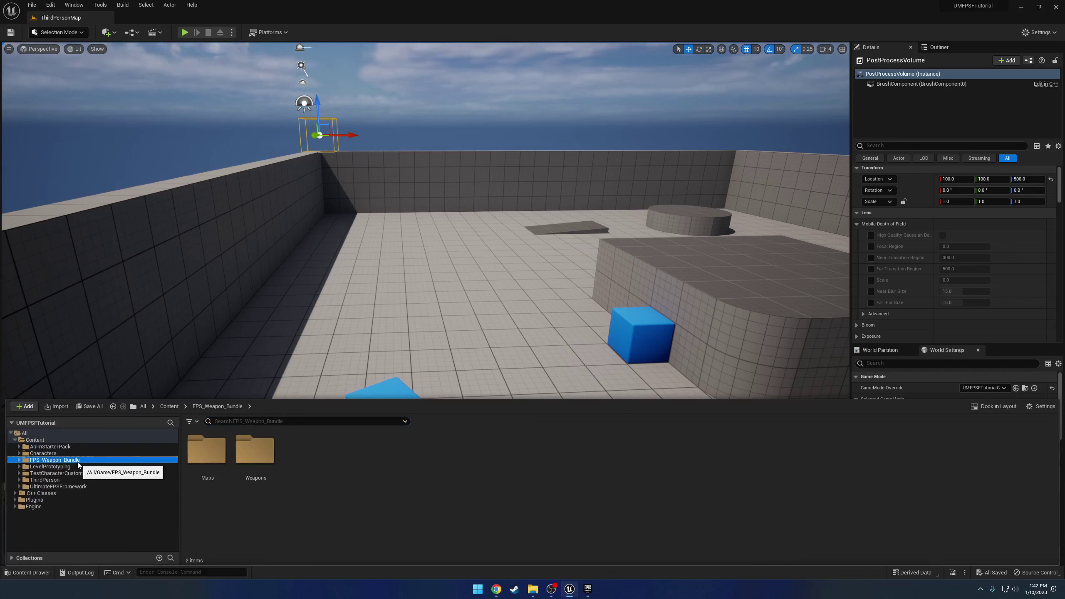
{"action": "left_click", "coordinate": [339, 519]}
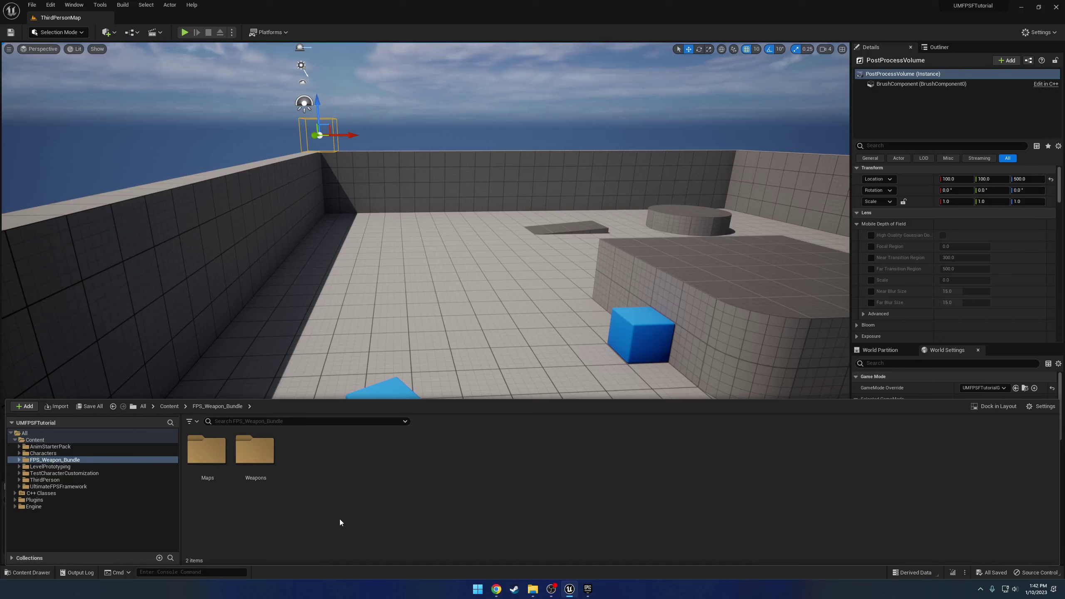
{"action": "left_click", "coordinate": [76, 445]}
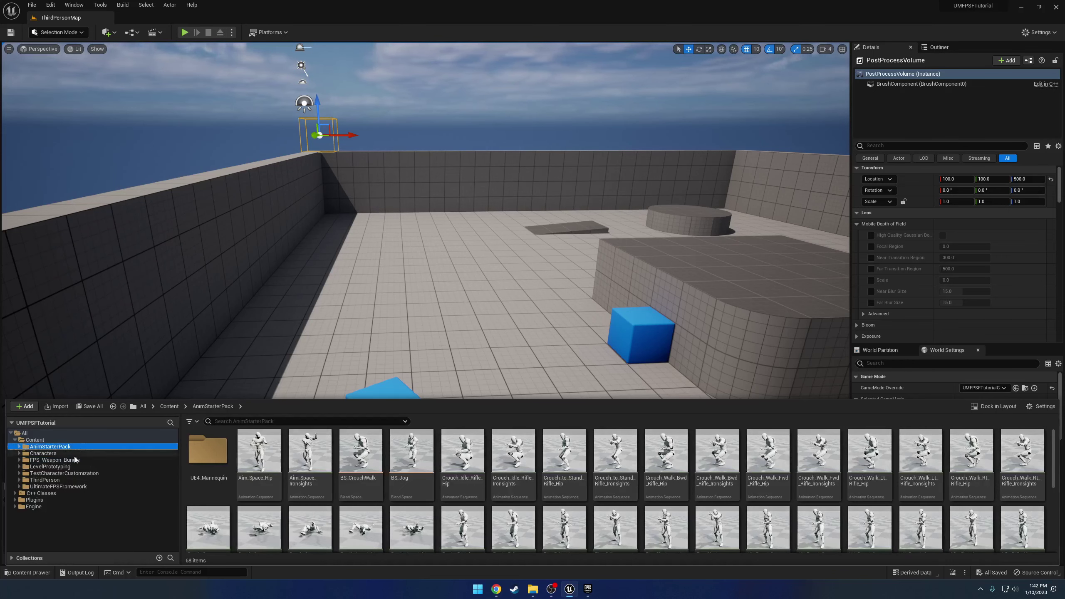
Step: Start Duplicate and Retarget Animation Blueprint for AnimBP_ExampleFPSTemplateCharacter in UltimateFPSFramework/FPS/CharacterRelated
{"action": "left_click", "coordinate": [67, 486]}
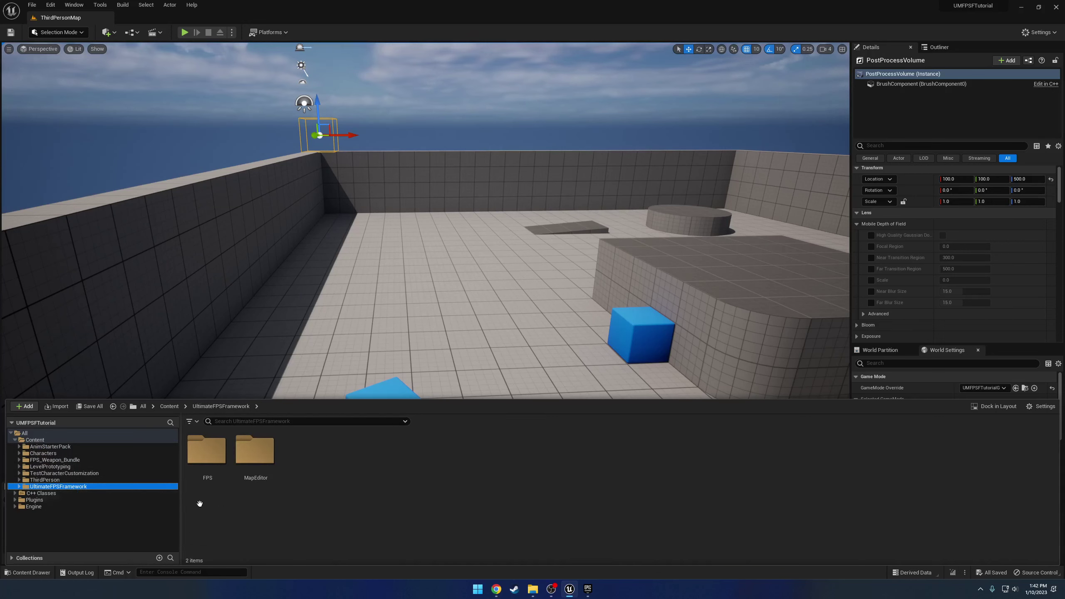
{"action": "double_click", "coordinate": [207, 450]}
{"action": "double_click", "coordinate": [253, 452]}
{"action": "left_click", "coordinate": [221, 453]}
{"action": "right_click", "coordinate": [221, 452]}
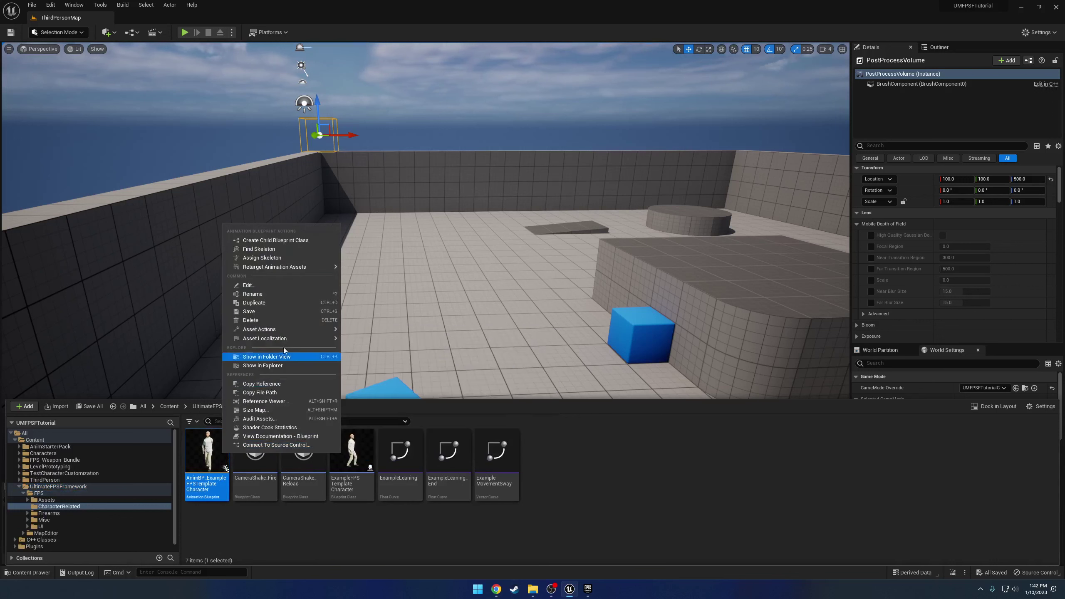
{"action": "mouse_move", "coordinate": [284, 268]}
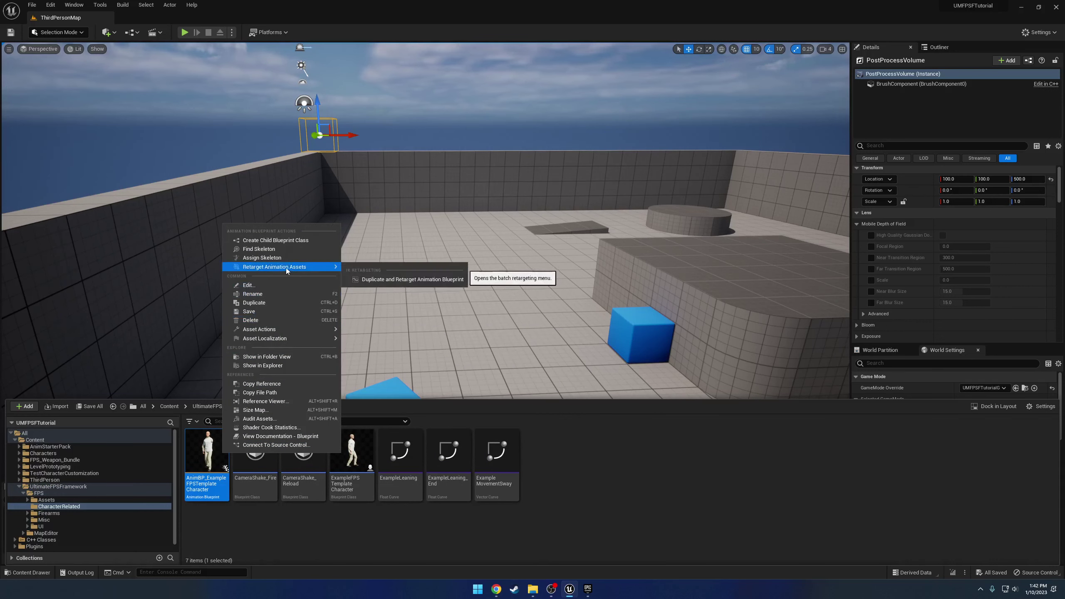
{"action": "left_click", "coordinate": [402, 280]}
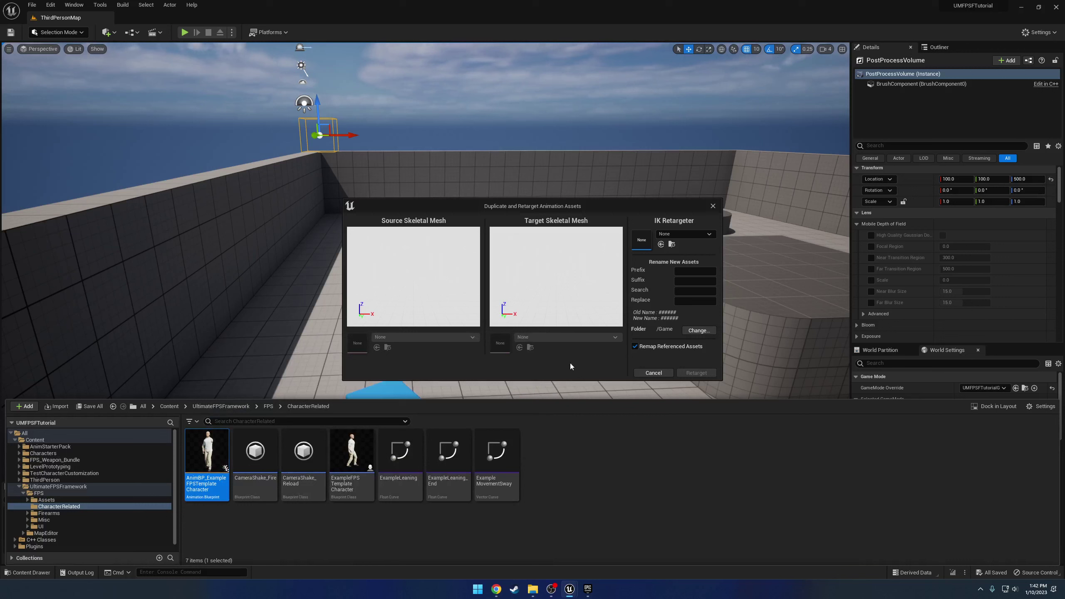
Step: Set the IK Retargeter to RTG_UE5Manny_UE4Manny, the source mesh to FPSPluginCharacter and the target mesh to the second listed SK_Mannequin
{"action": "left_click", "coordinate": [699, 234]}
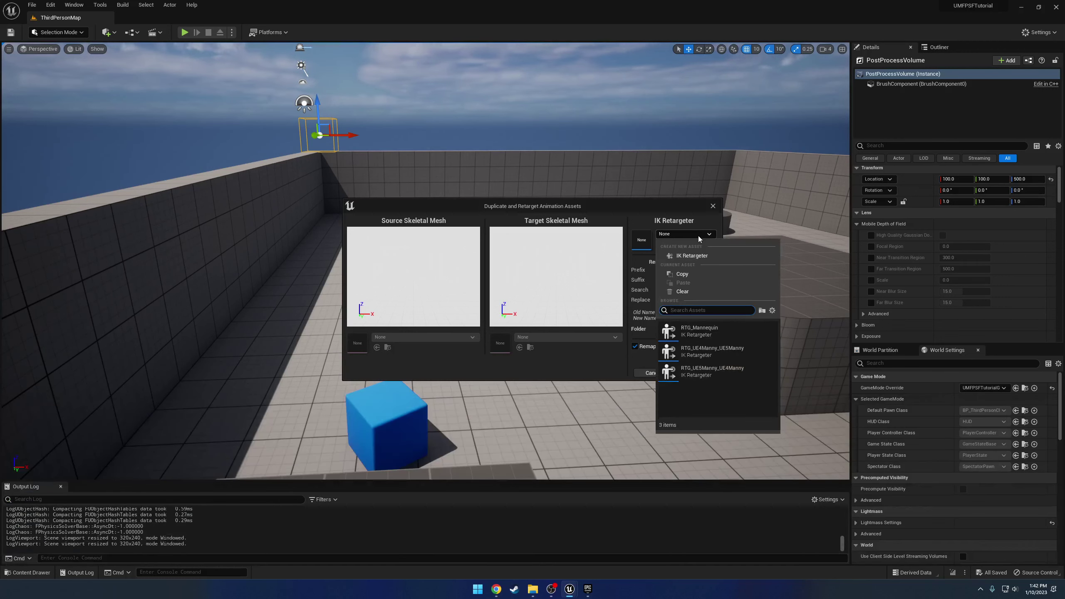
{"action": "left_click", "coordinate": [715, 371]}
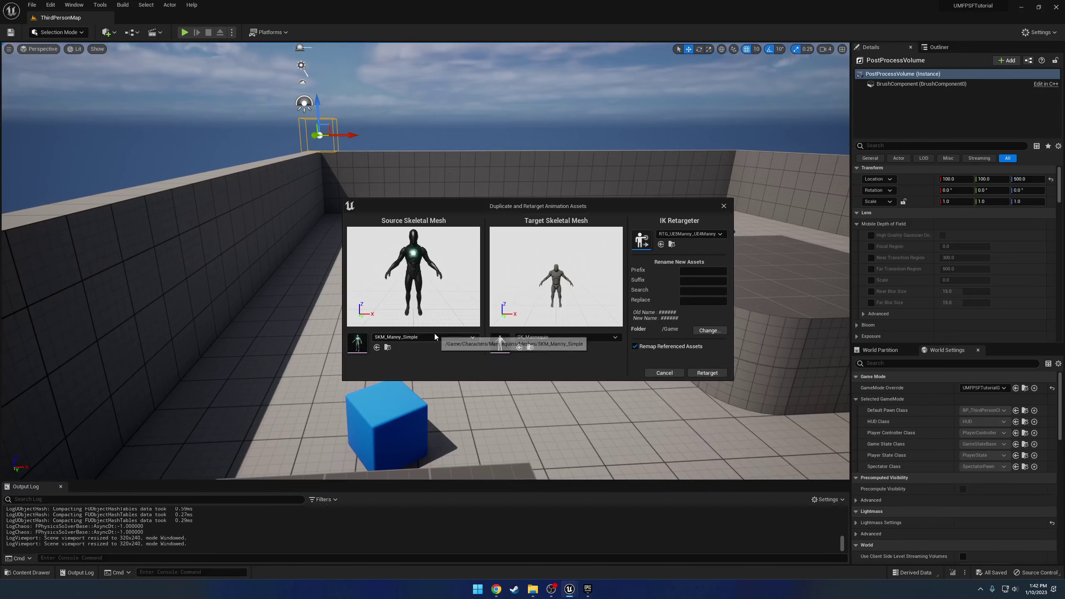
{"action": "left_click", "coordinate": [433, 338]}
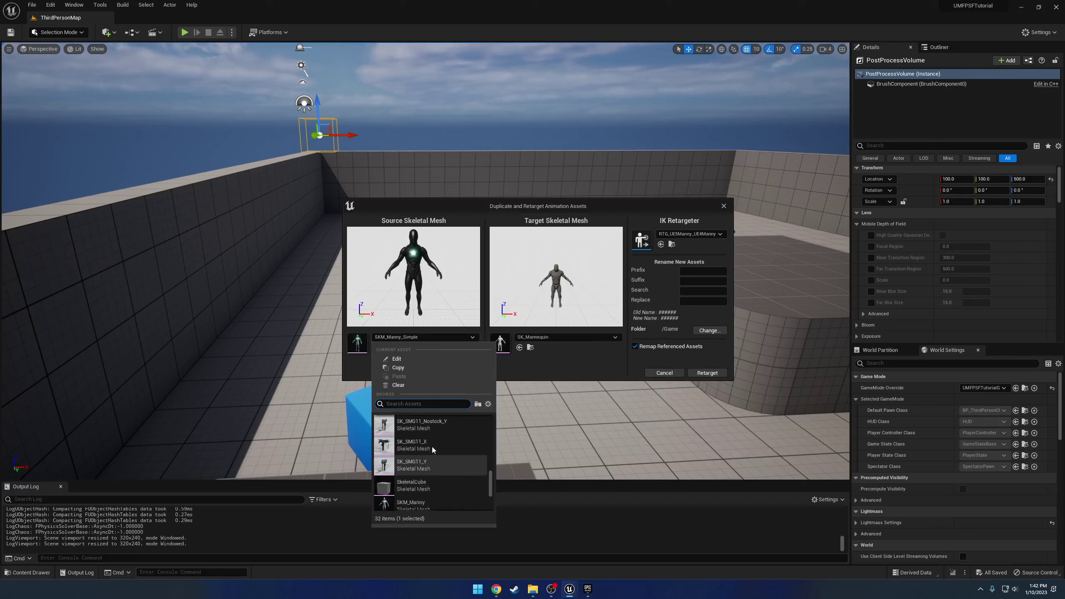
{"action": "scroll", "coordinate": [432, 439], "scroll_direction": "up", "scroll_amount": 10}
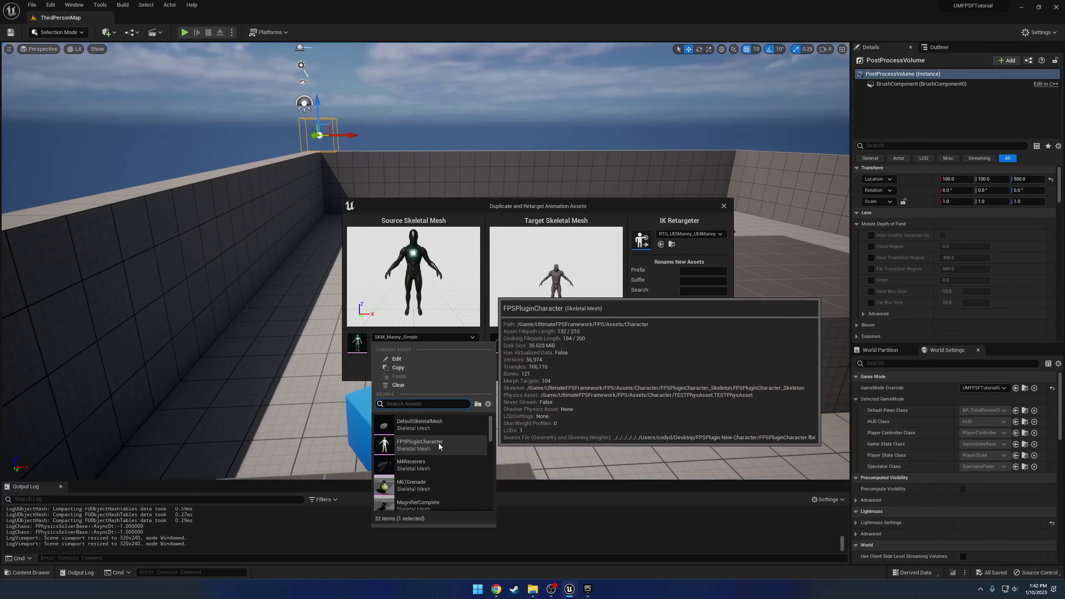
{"action": "left_click", "coordinate": [438, 443]}
{"action": "left_click", "coordinate": [551, 337]}
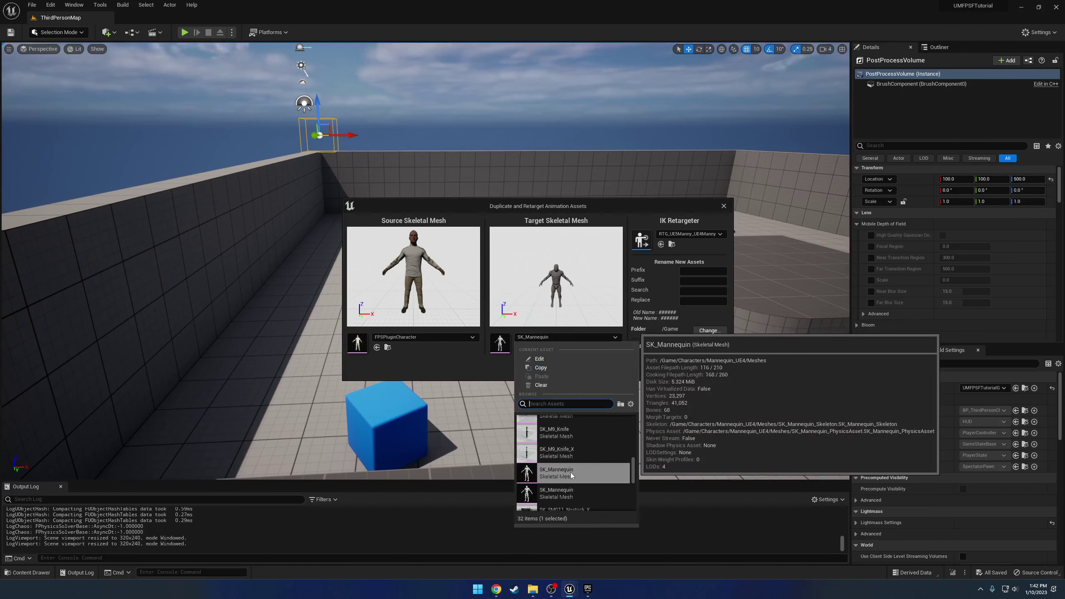
{"action": "left_click", "coordinate": [558, 493]}
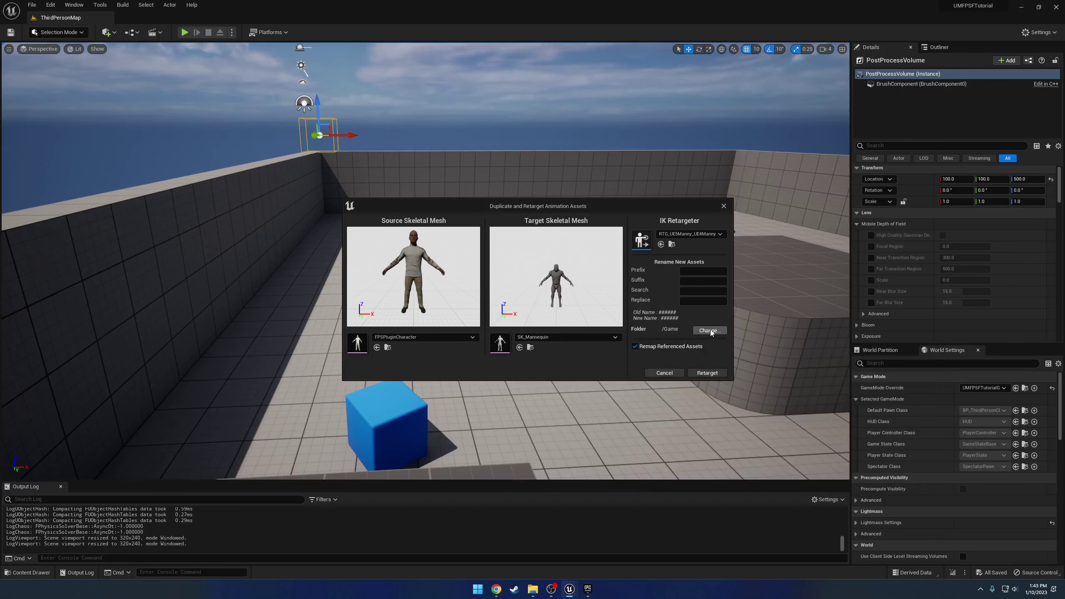
Step: Create a RetargetedAnims folder under Content as the export path and run the retarget into it
{"action": "left_click", "coordinate": [709, 330]}
{"action": "right_click", "coordinate": [468, 246]}
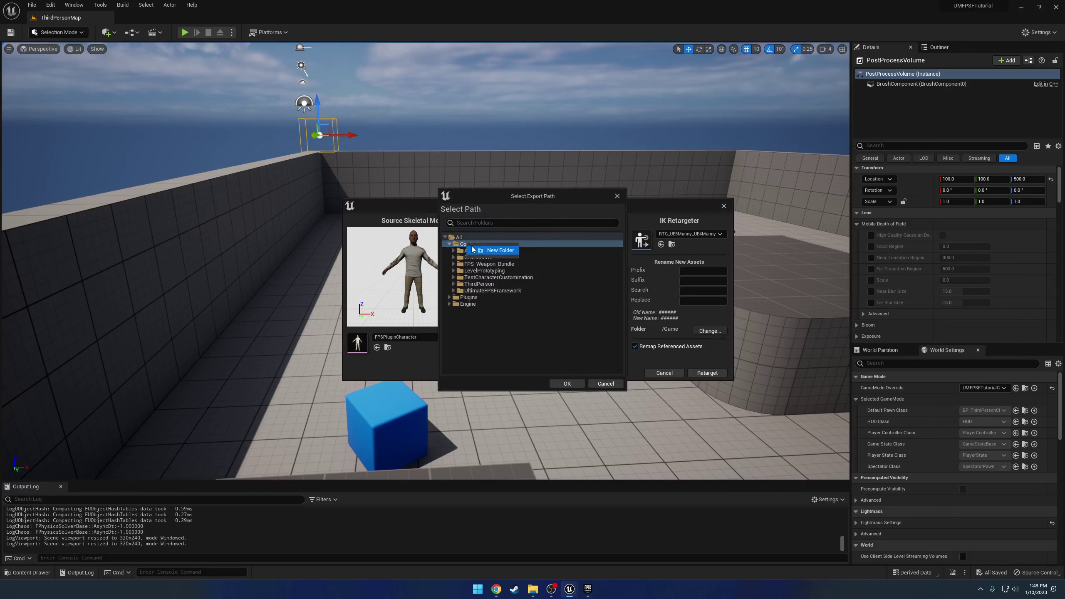
{"action": "left_click", "coordinate": [495, 250]}
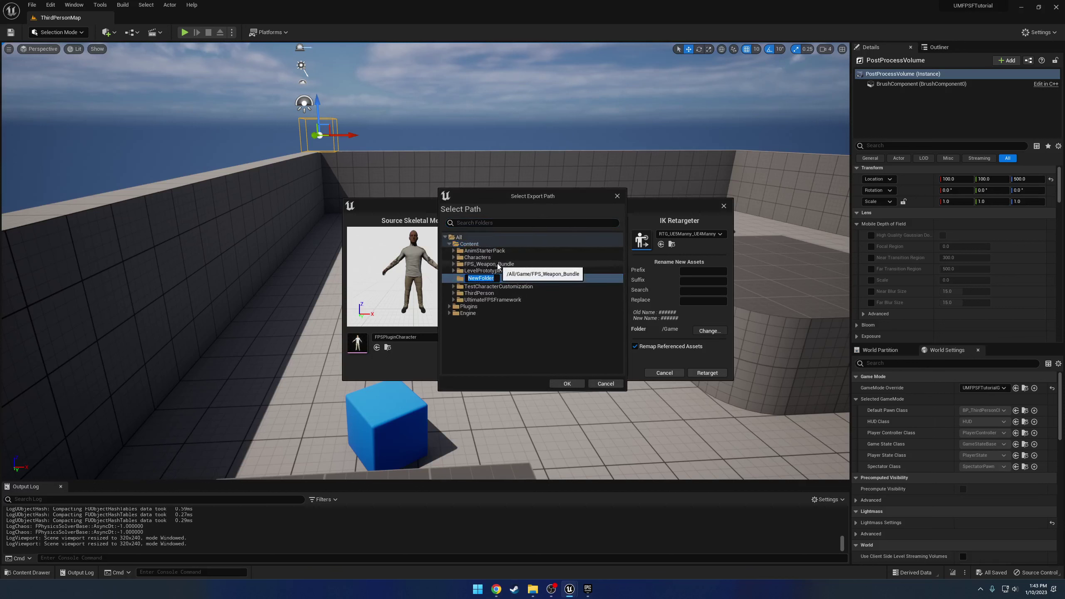
{"action": "type", "text": "RetargetedAnims"}
{"action": "key", "text": "Return"}
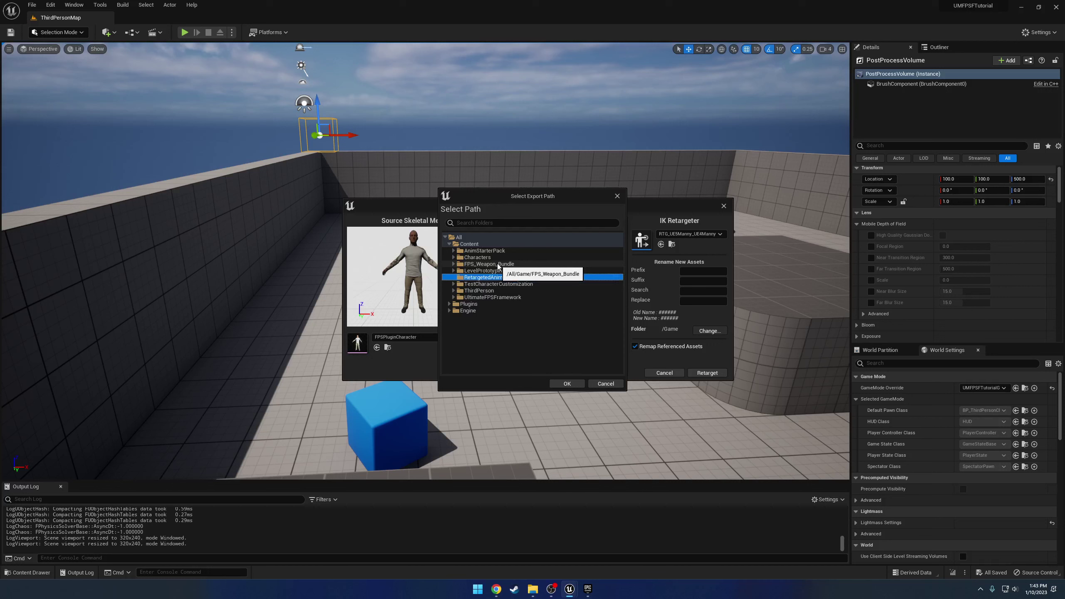
{"action": "left_click", "coordinate": [577, 384]}
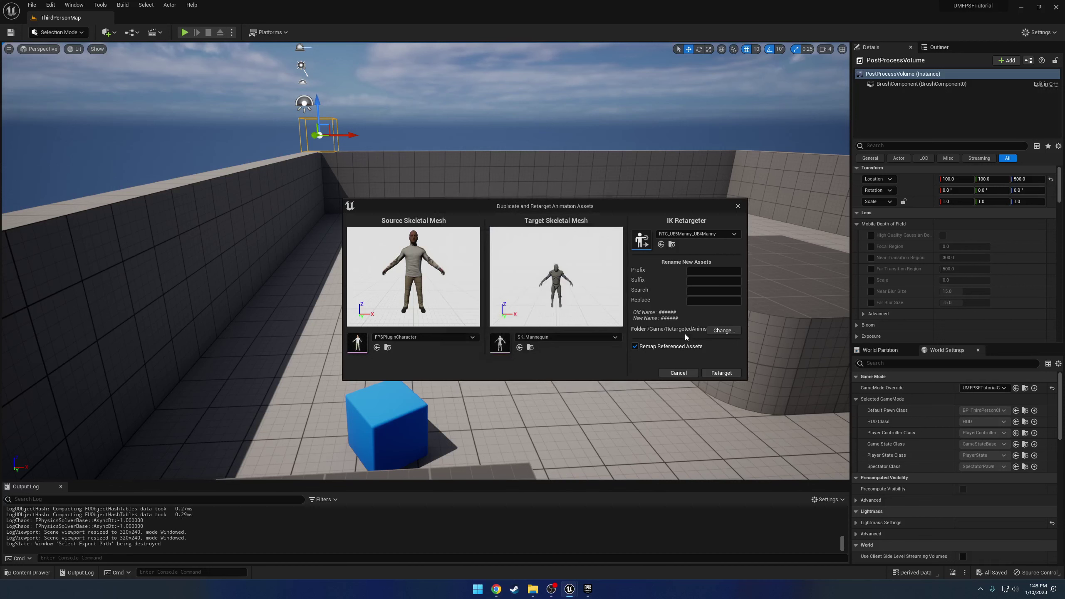
{"action": "left_click", "coordinate": [726, 373]}
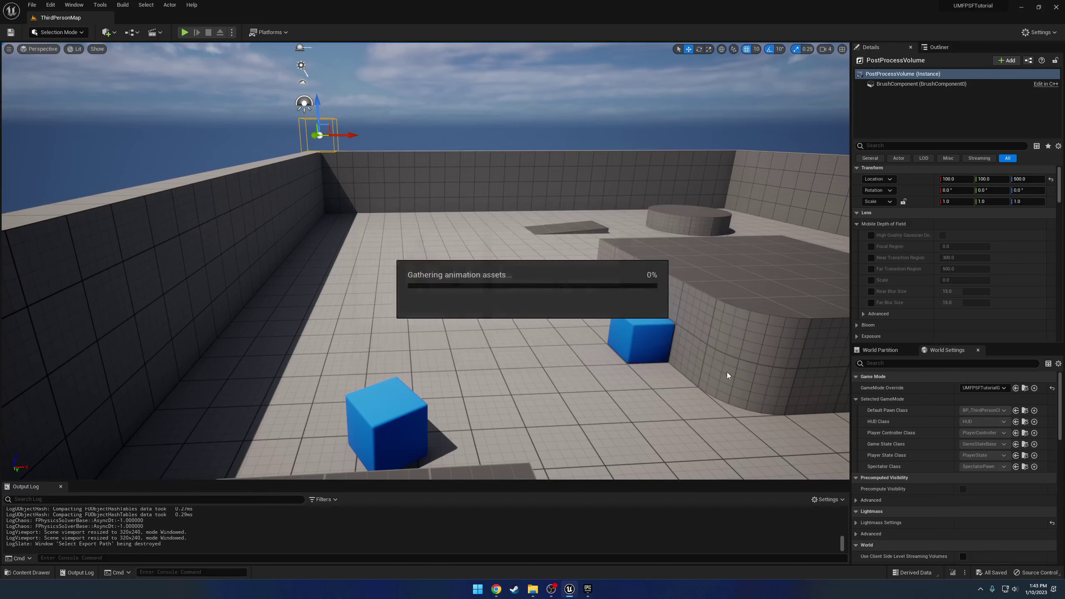
Step: Open the RetargetedAnims content folder and review the retargeted assets
{"action": "left_click", "coordinate": [60, 487]}
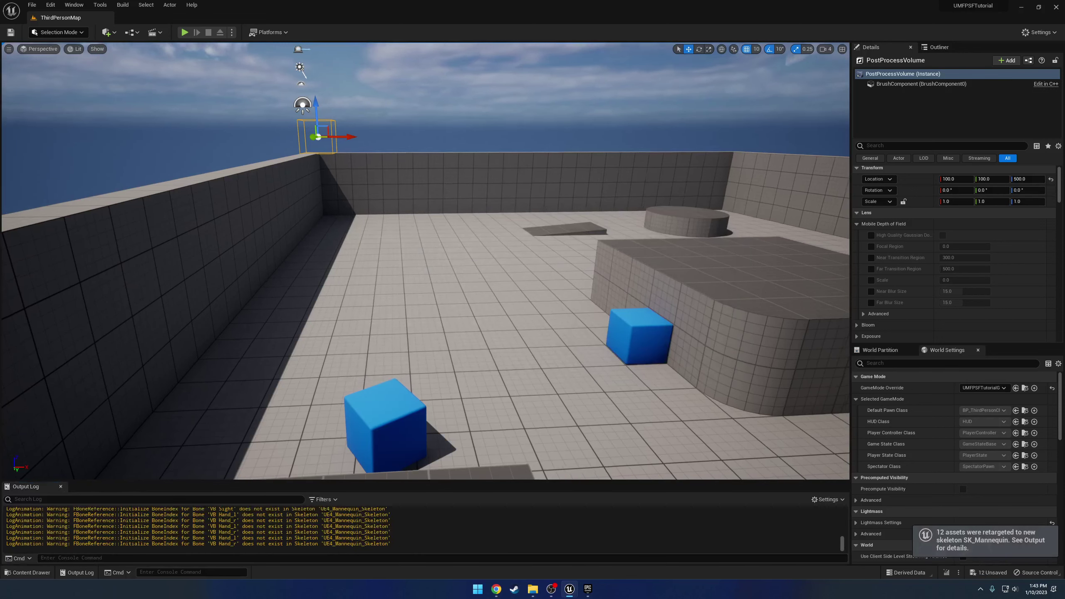
{"action": "right_click_drag", "start_coordinate": [264, 412], "coordinate": [269, 398]}
{"action": "key", "text": "ctrl+space"}
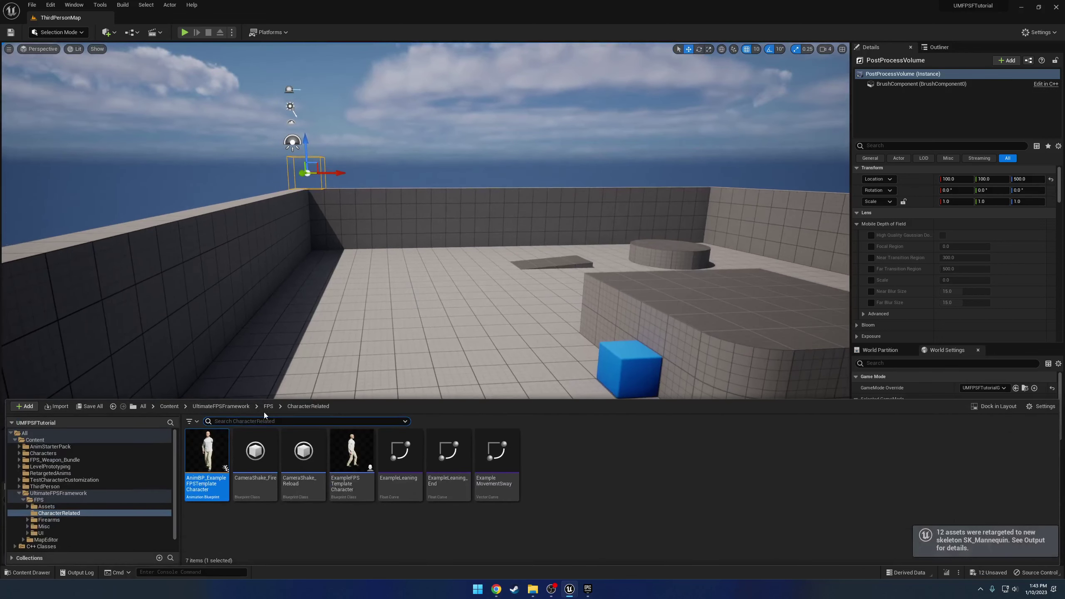
{"action": "left_click", "coordinate": [20, 492]}
{"action": "left_click", "coordinate": [48, 473]}
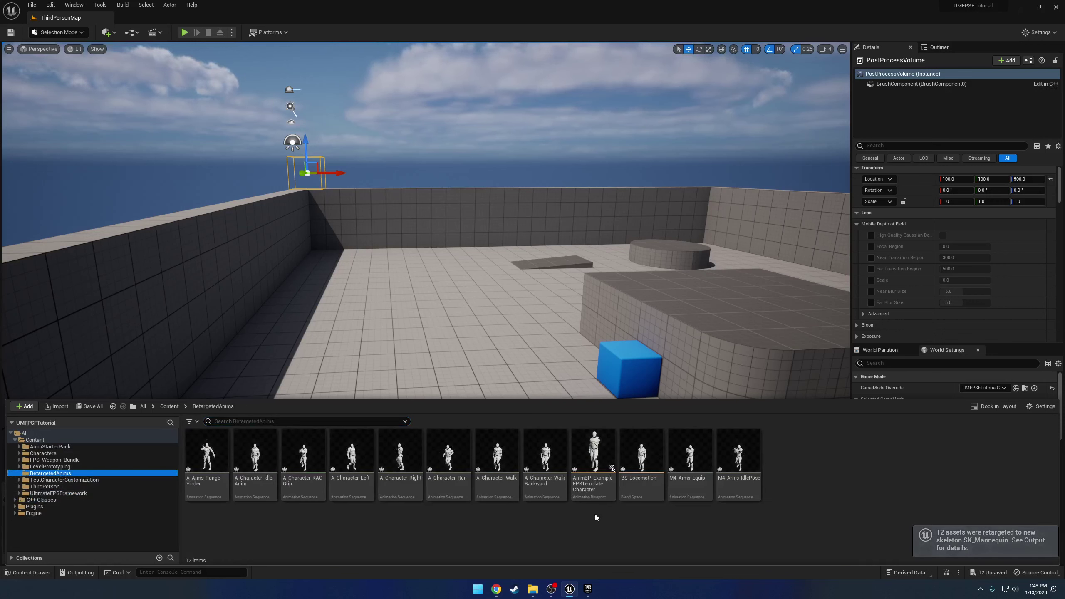
{"action": "left_click", "coordinate": [375, 521]}
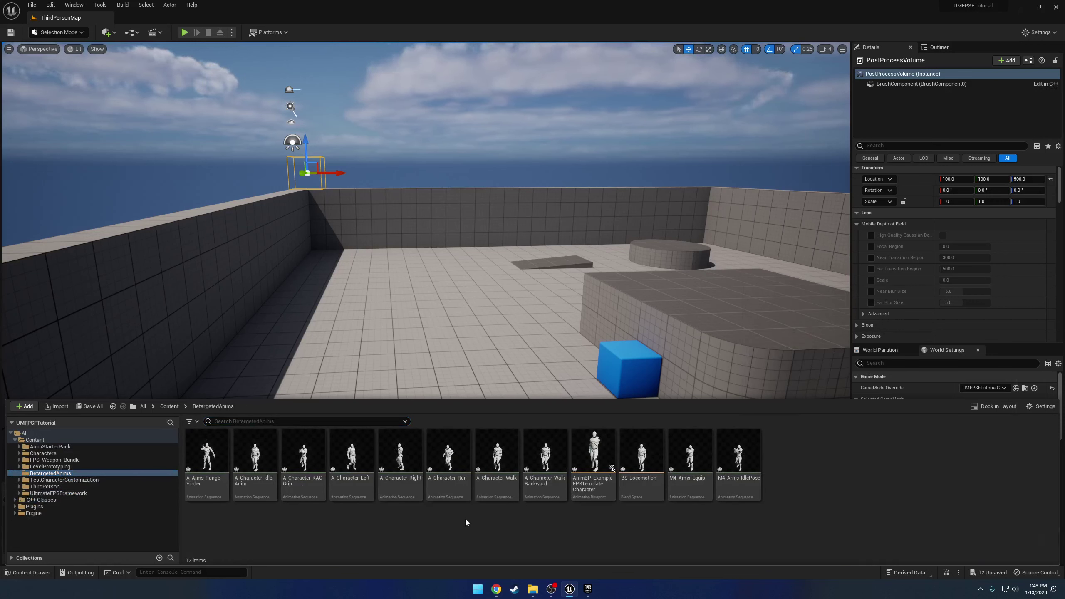
Step: Open the retargeted M4_Arms_IdlePose animation, inspect its pose in the preview, and close it
{"action": "double_click", "coordinate": [738, 460]}
{"action": "left_click_drag", "start_coordinate": [252, 63], "coordinate": [156, 17]}
{"action": "right_click_drag", "start_coordinate": [531, 255], "coordinate": [553, 256]}
{"action": "left_click", "coordinate": [195, 18]}
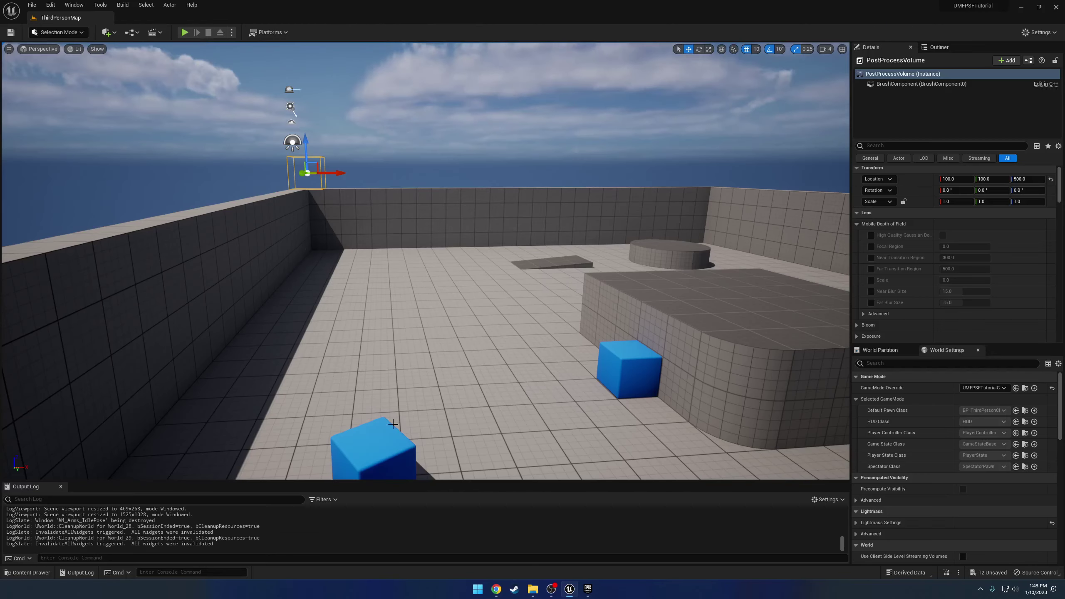
Step: Open the retargeted A_Character_Run animation, inspect its playback in the full editor preview, and close it
{"action": "key", "text": "ctrl+space"}
{"action": "left_click", "coordinate": [452, 531]}
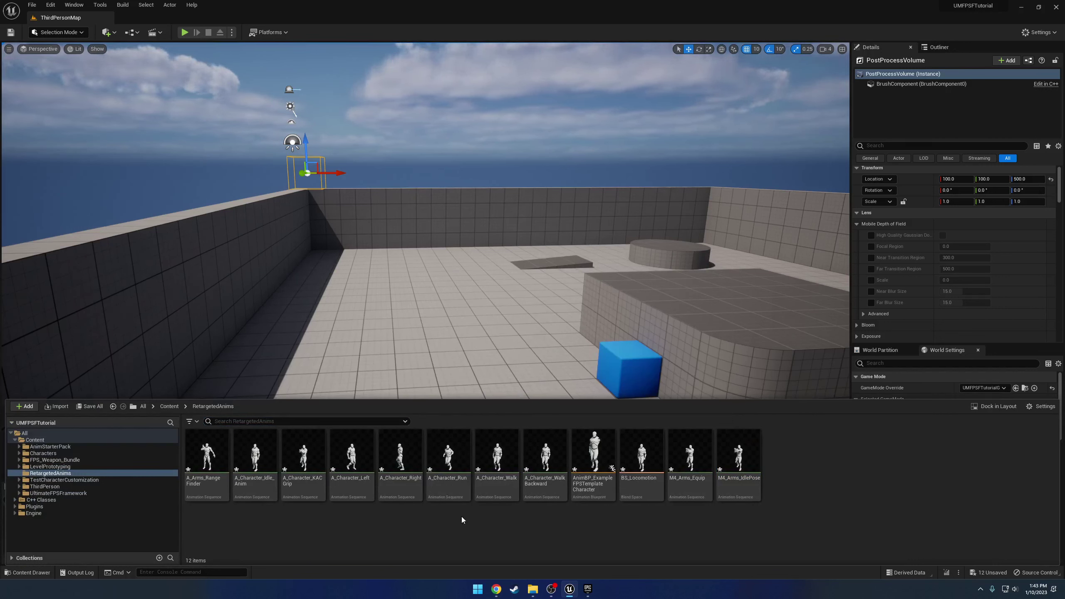
{"action": "double_click", "coordinate": [448, 457]}
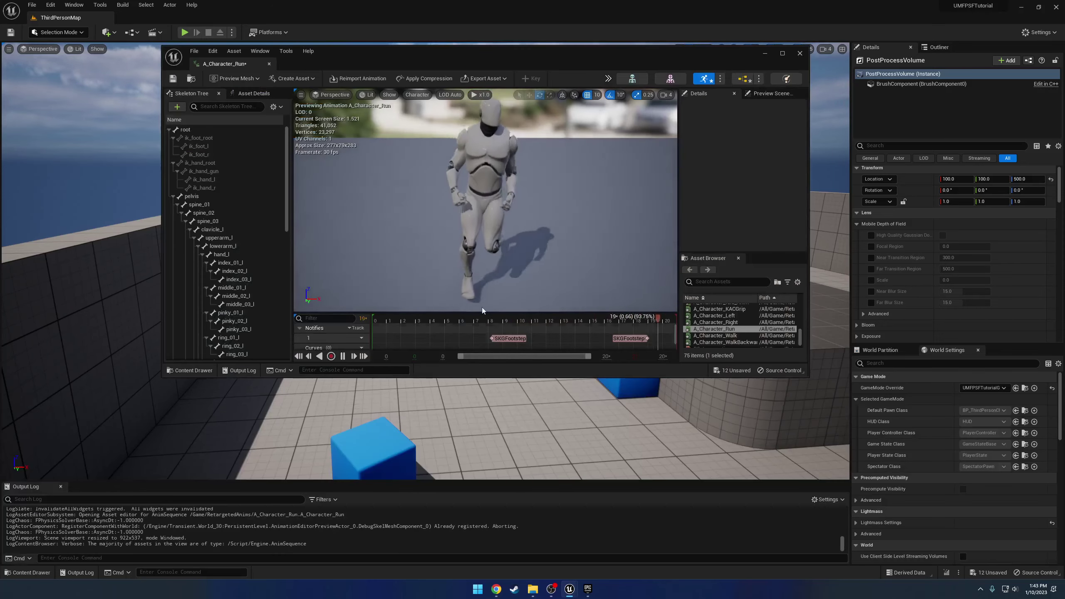
{"action": "left_click_drag", "start_coordinate": [233, 65], "coordinate": [180, 19]}
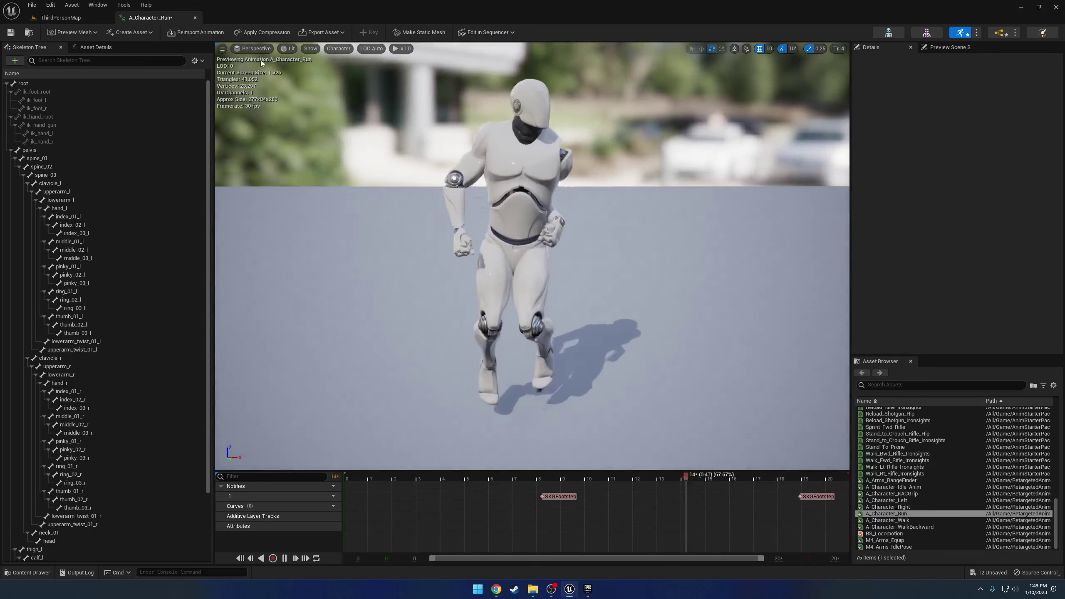
{"action": "left_click", "coordinate": [196, 18]}
Step: Open the retargeted AnimBP_ExampleFPSTemplateCharacter animation blueprint from the RetargetedAnims folder
{"action": "key", "text": "ctrl+space"}
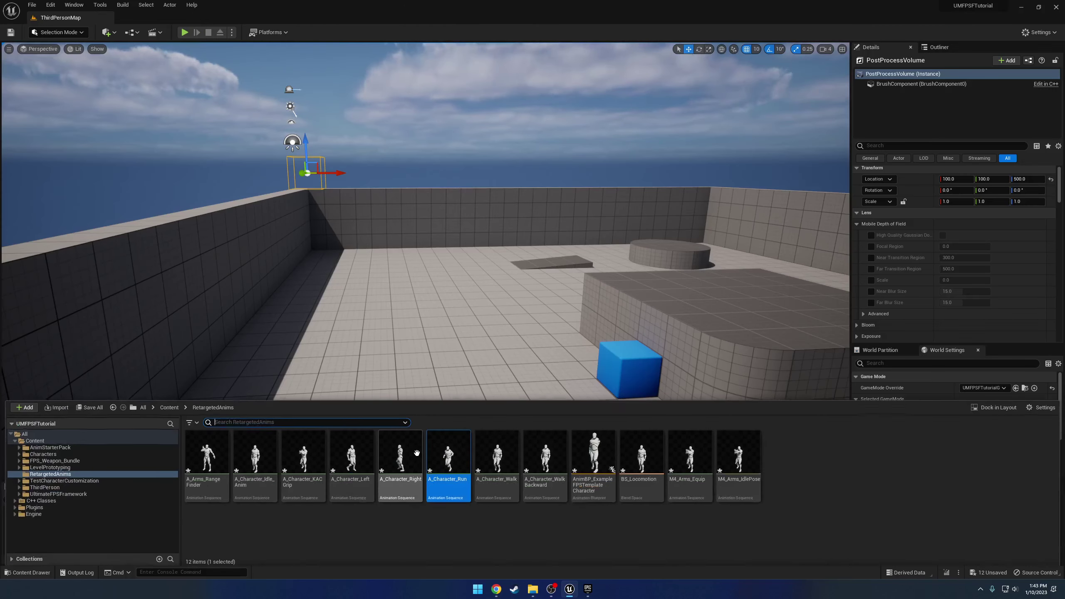
{"action": "left_click", "coordinate": [576, 540]}
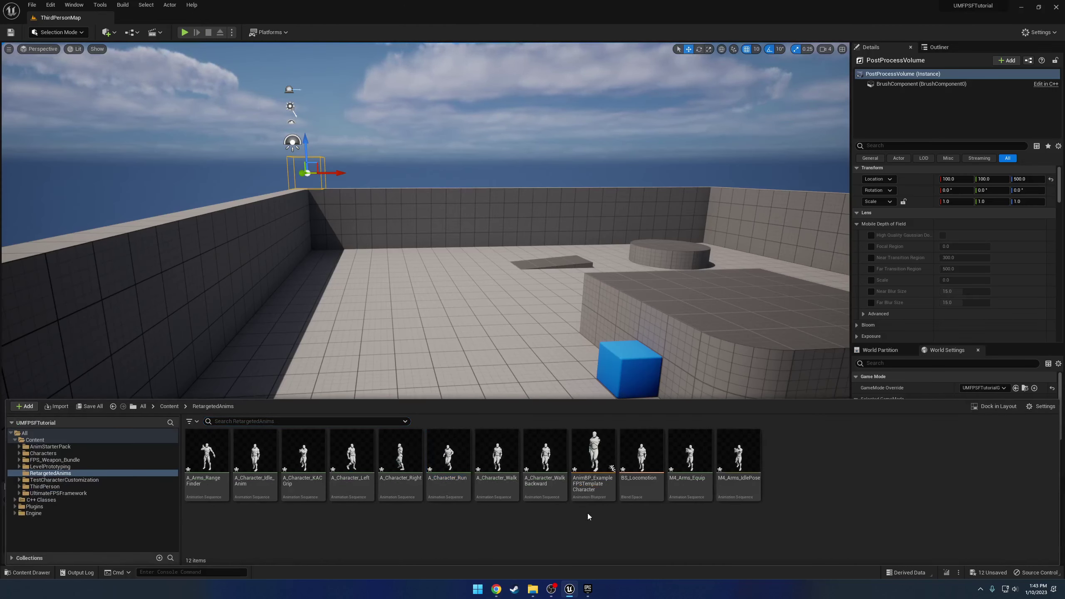
{"action": "left_click", "coordinate": [595, 446]}
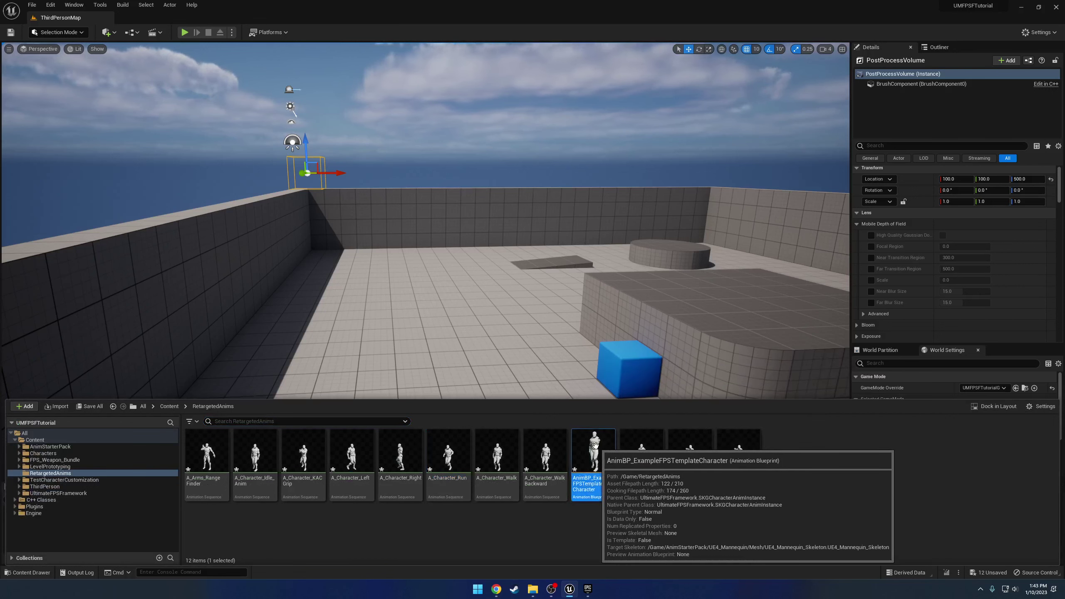
{"action": "double_click", "coordinate": [595, 438]}
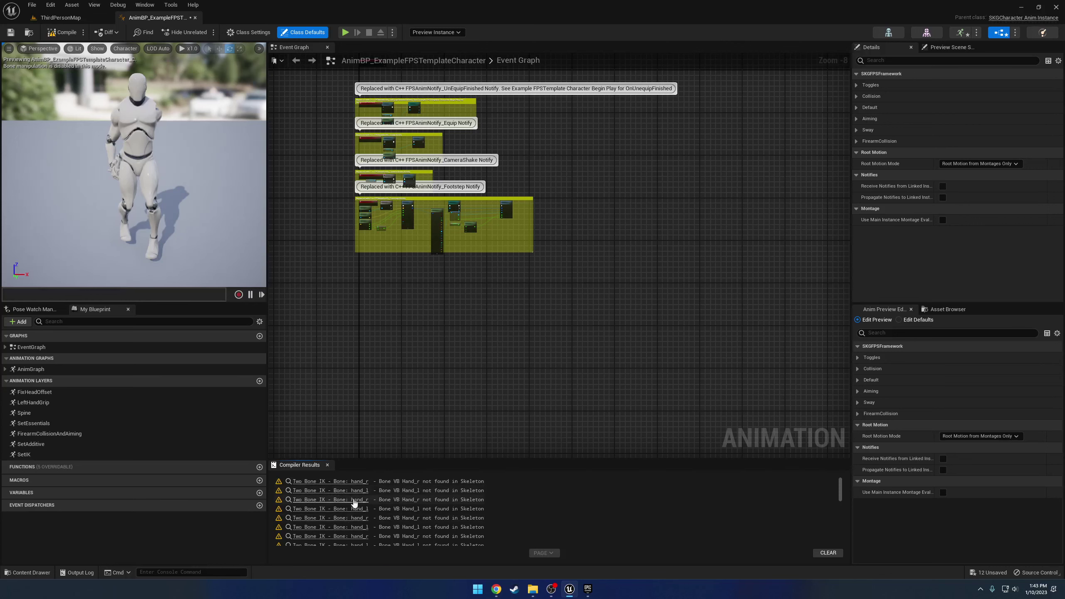
Step: Review the compiler warnings about missing virtual bones, inspecting the hand_r Two Bone IK node and the FirearmCollisionGrip entry
{"action": "left_click", "coordinate": [349, 483]}
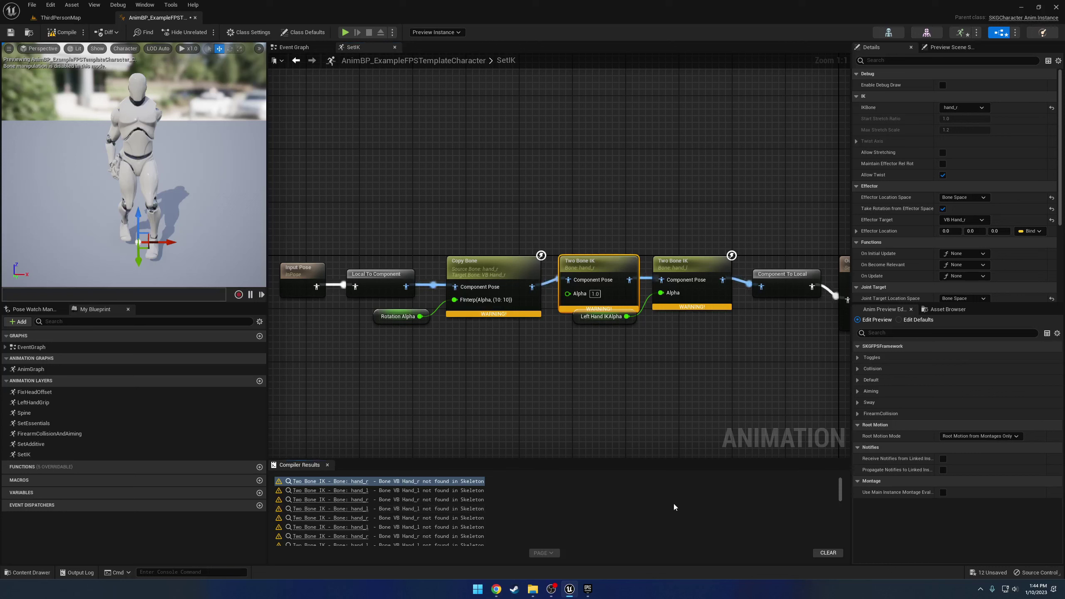
{"action": "scroll", "coordinate": [835, 497], "scroll_direction": "down", "scroll_amount": 3}
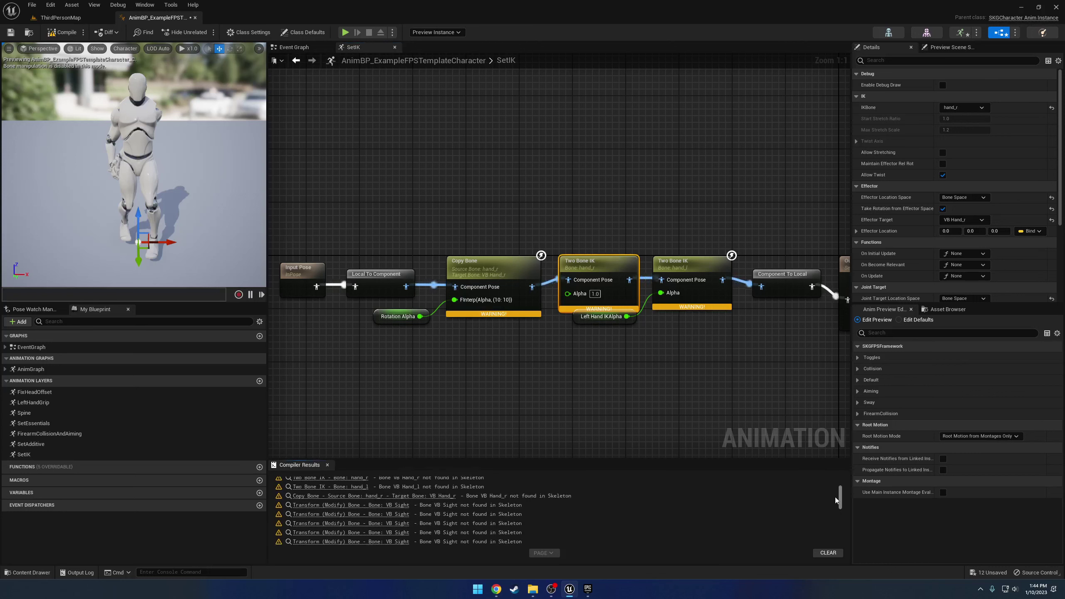
{"action": "left_click_drag", "start_coordinate": [835, 497], "coordinate": [833, 523]}
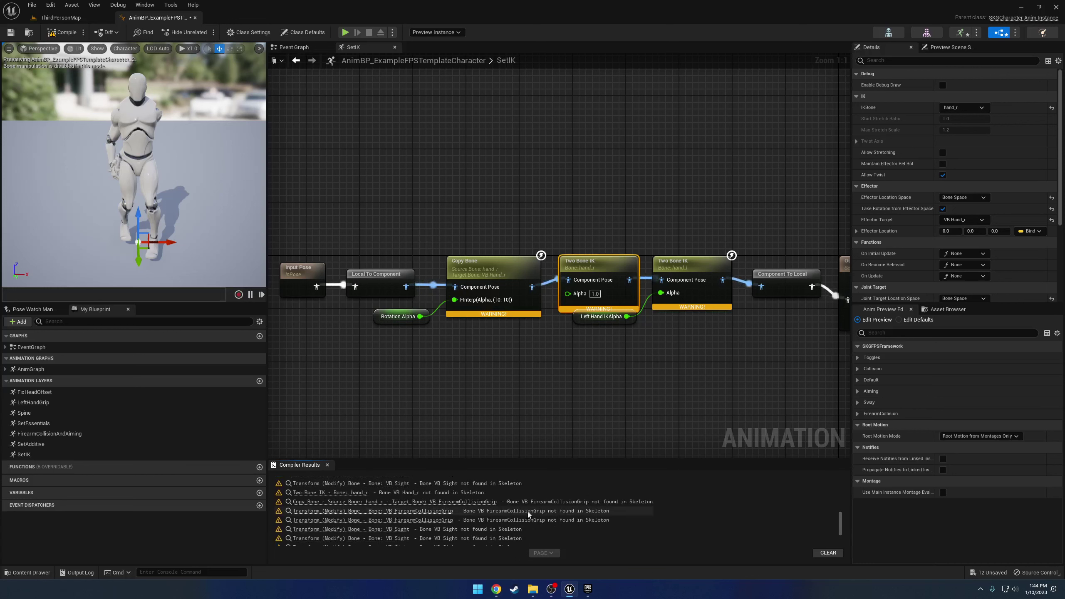
{"action": "left_click", "coordinate": [587, 503]}
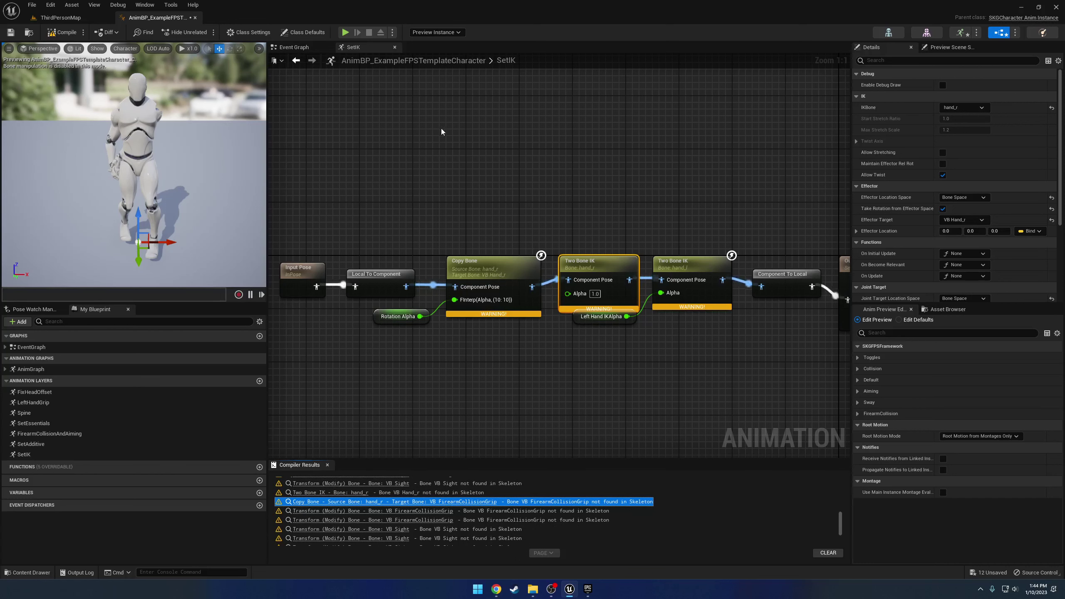
Step: In the UE4 mannequin skeleton, add a virtual bone from head to hand_r and name it Sight
{"action": "left_click", "coordinate": [889, 32]}
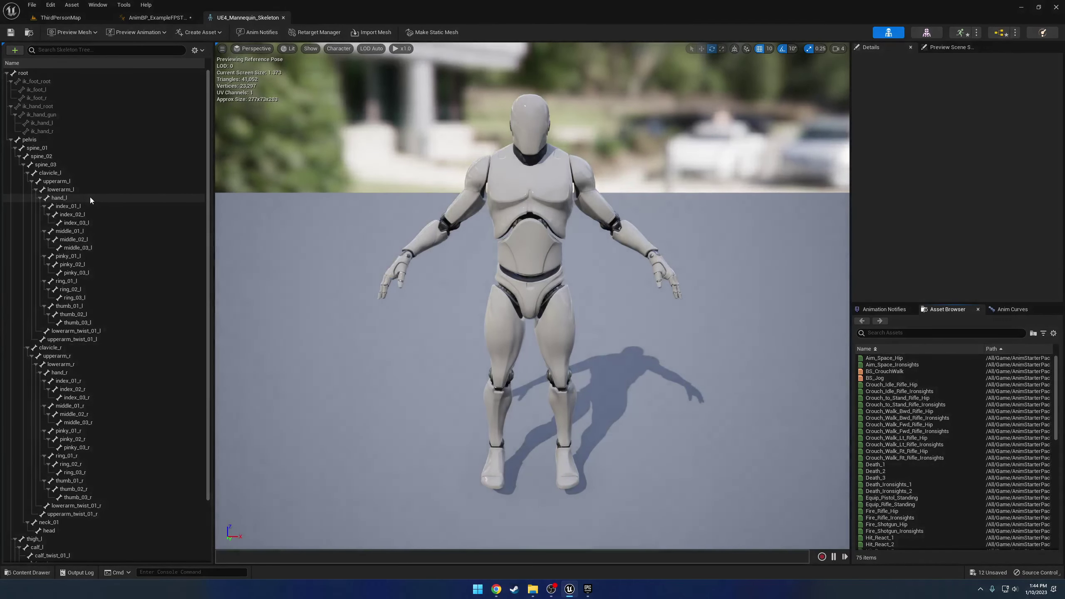
{"action": "scroll", "coordinate": [87, 431], "scroll_direction": "down", "scroll_amount": 3}
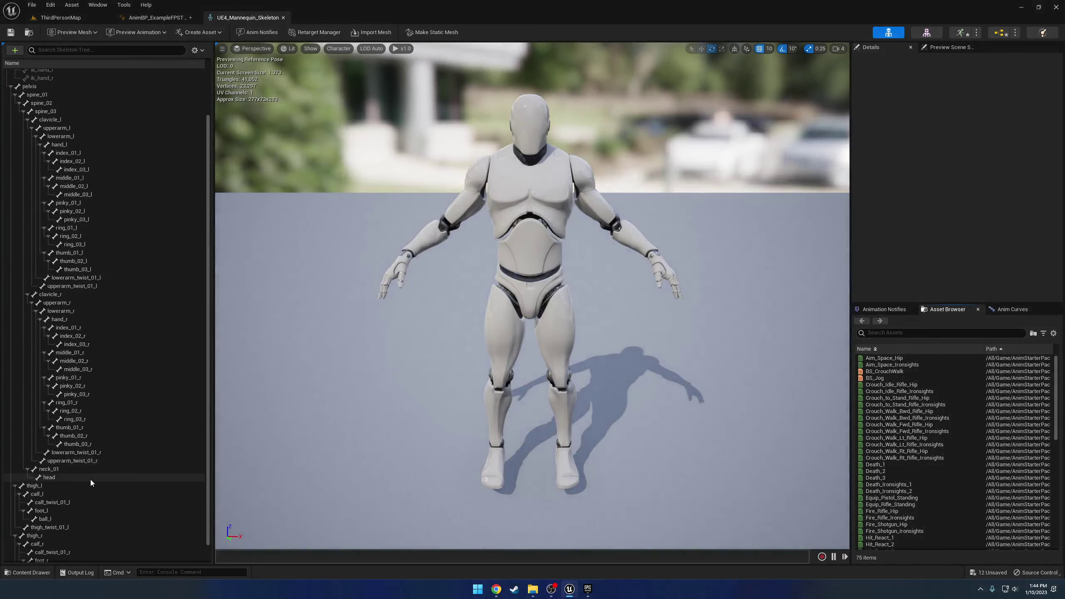
{"action": "left_click", "coordinate": [65, 478]}
{"action": "right_click", "coordinate": [68, 482]}
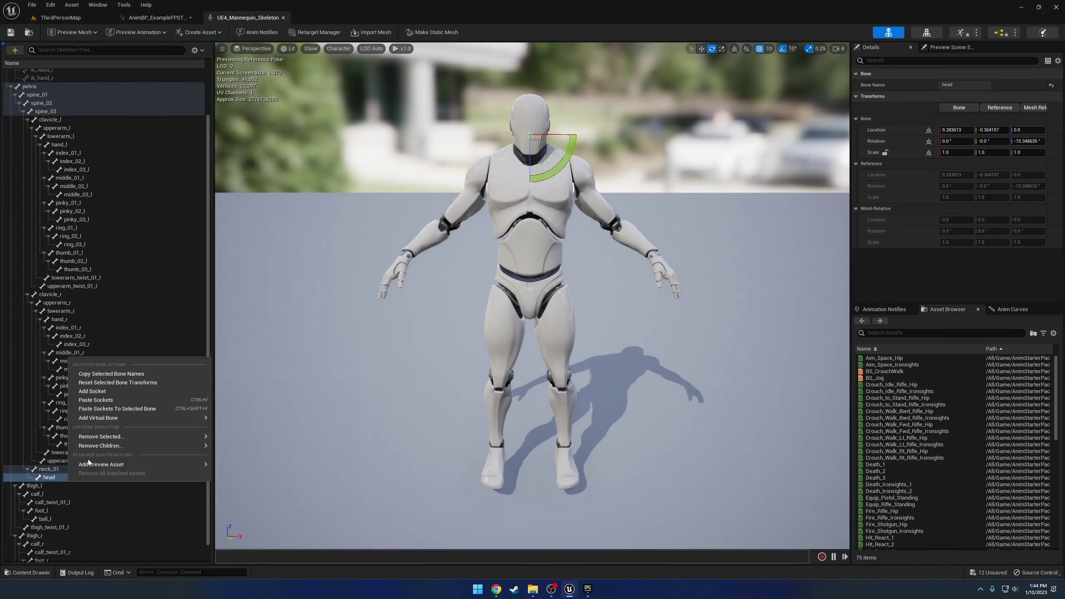
{"action": "mouse_move", "coordinate": [117, 417]}
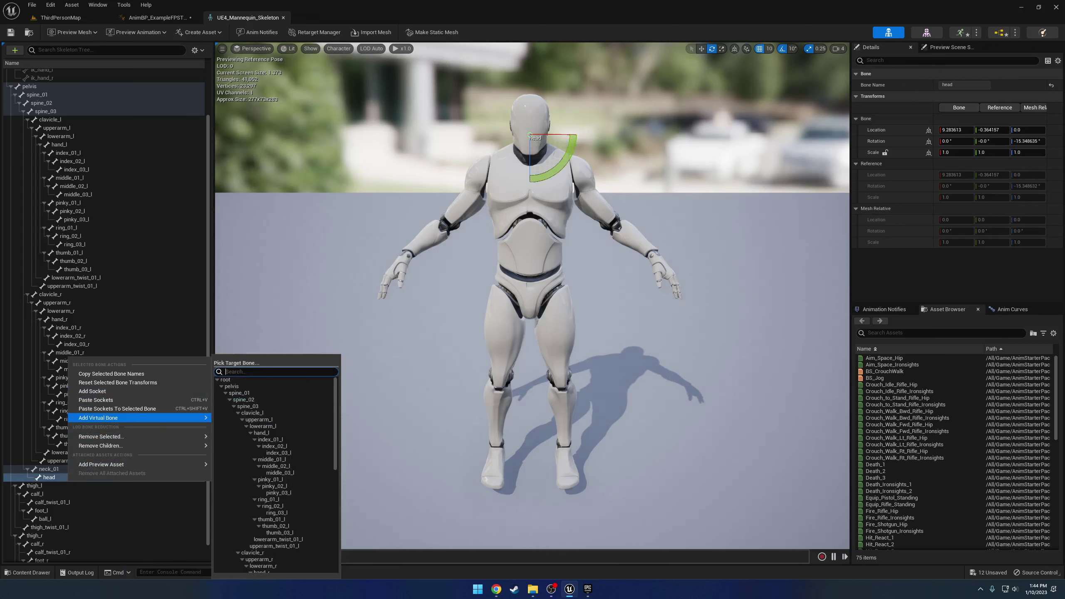
{"action": "type", "text": "hand_r"}
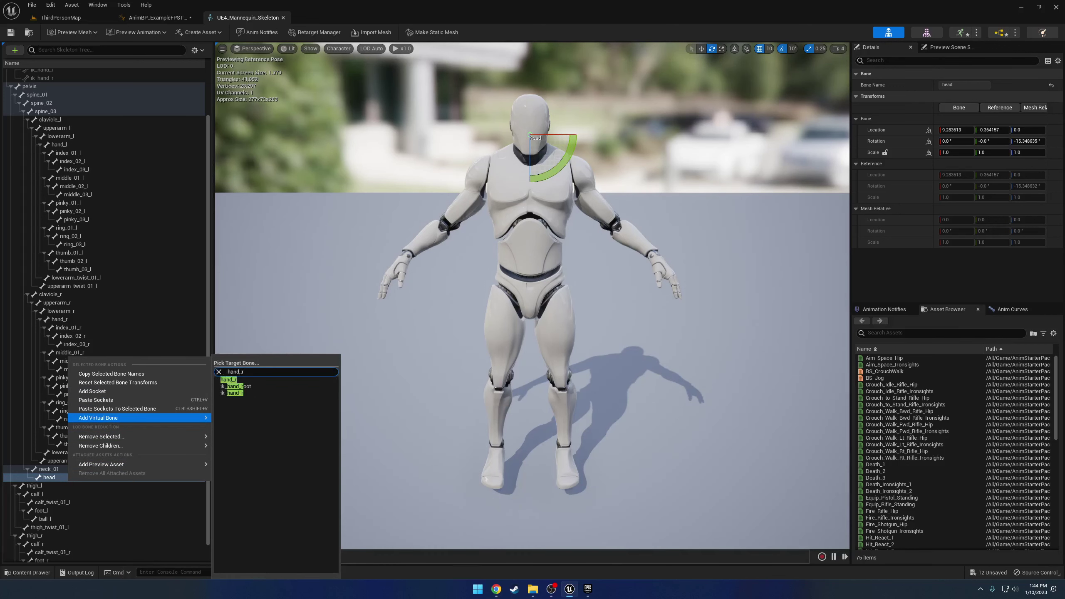
{"action": "key", "text": "Return"}
{"action": "left_click", "coordinate": [233, 381]}
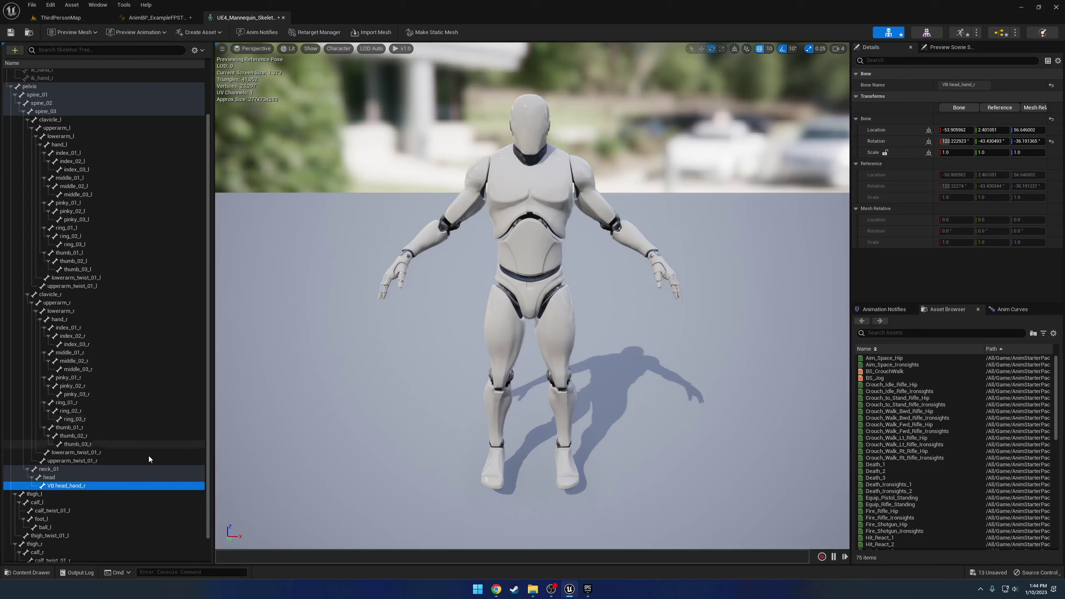
{"action": "double_click", "coordinate": [75, 486]}
{"action": "type", "text": "Sight"}
{"action": "key", "text": "Return"}
Step: Add a virtual bone under VB Sight targeting hand_r and name it Hand_r
{"action": "right_click", "coordinate": [77, 486]}
{"action": "mouse_move", "coordinate": [127, 522]}
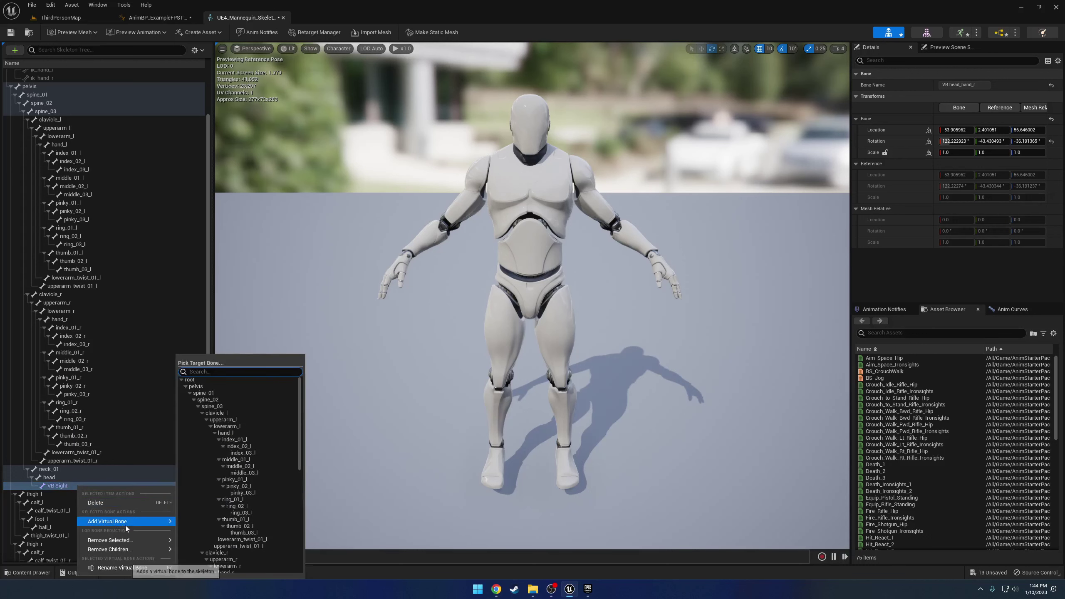
{"action": "type", "text": "hand_r"}
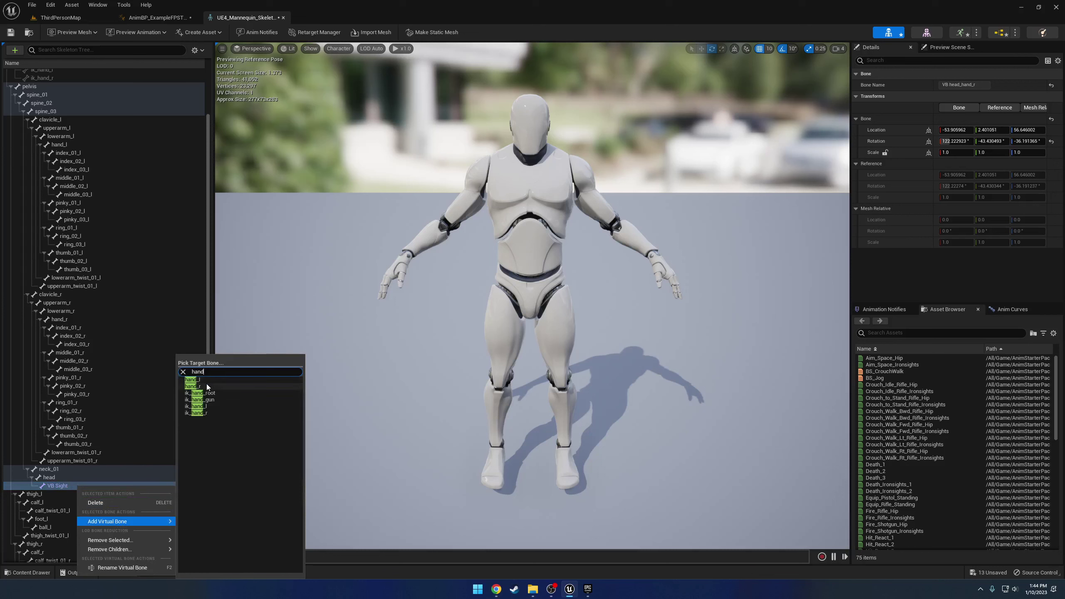
{"action": "left_click", "coordinate": [204, 386]}
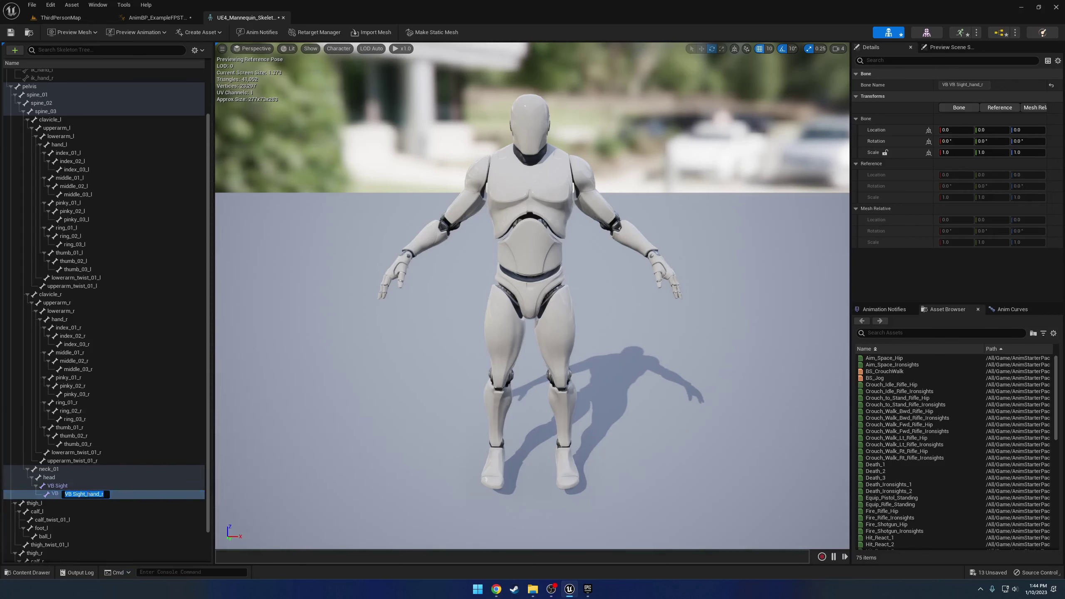
{"action": "type", "text": "Han"}
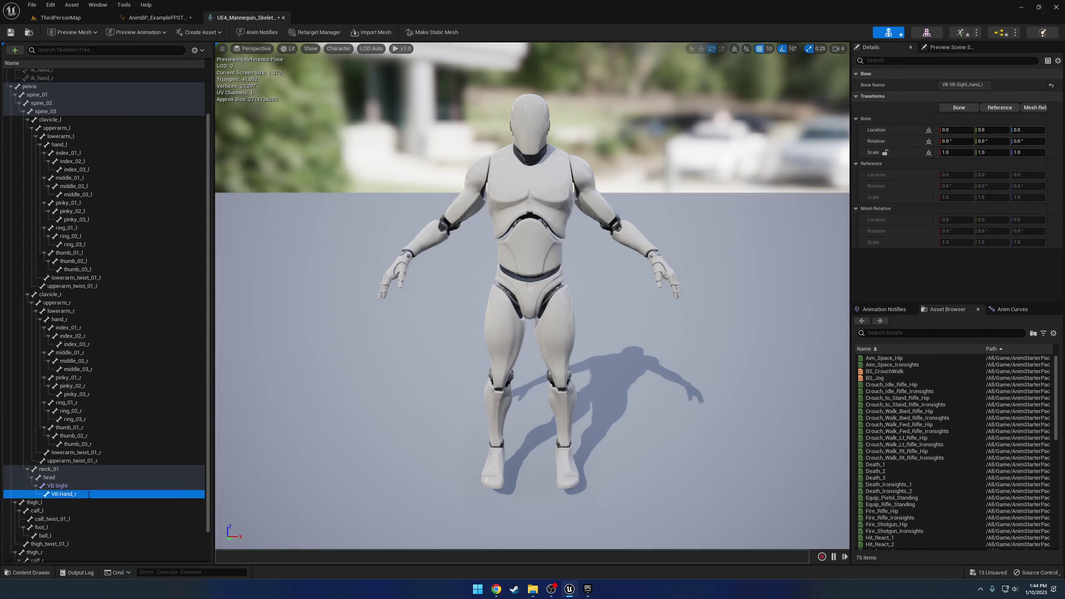
Step: Add a virtual bone under VB Hand_r targeting hand_l and name it Hand_l
{"action": "right_click", "coordinate": [88, 497]}
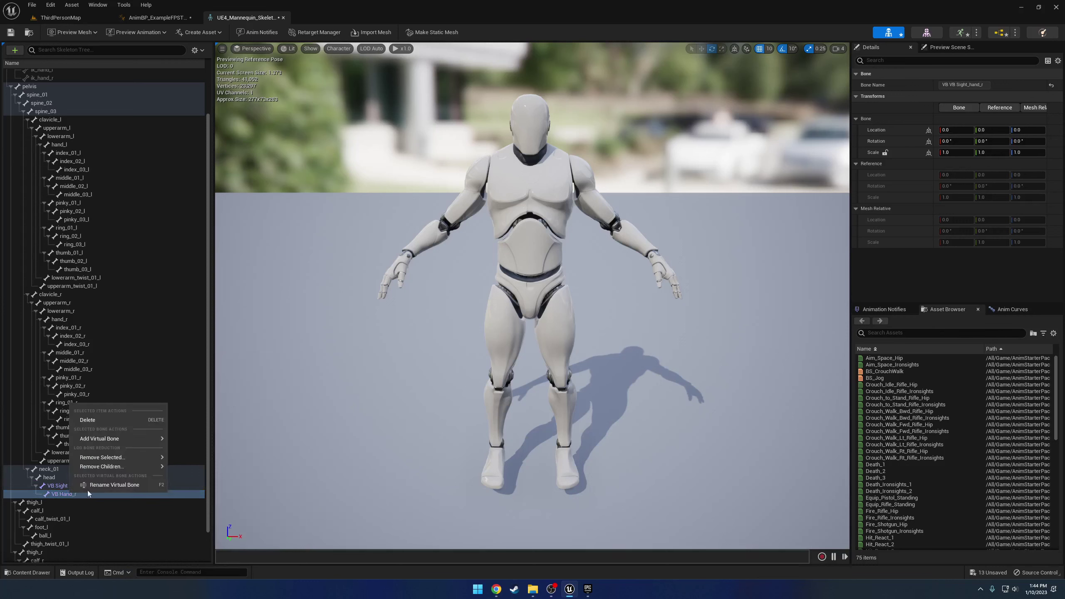
{"action": "mouse_move", "coordinate": [125, 440]}
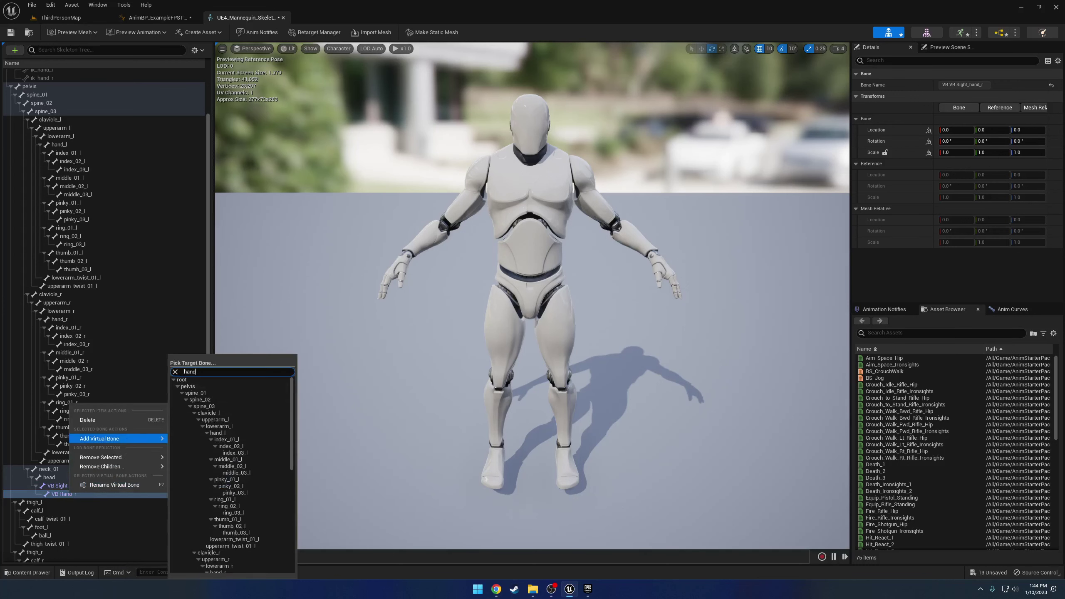
{"action": "left_click", "coordinate": [209, 380]}
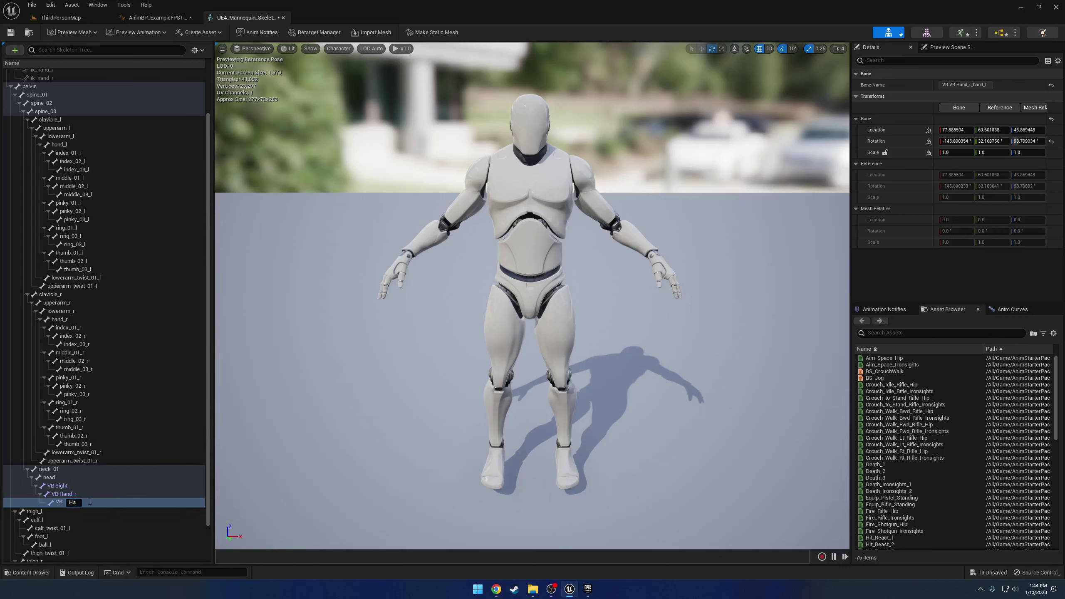
{"action": "key", "text": "Return"}
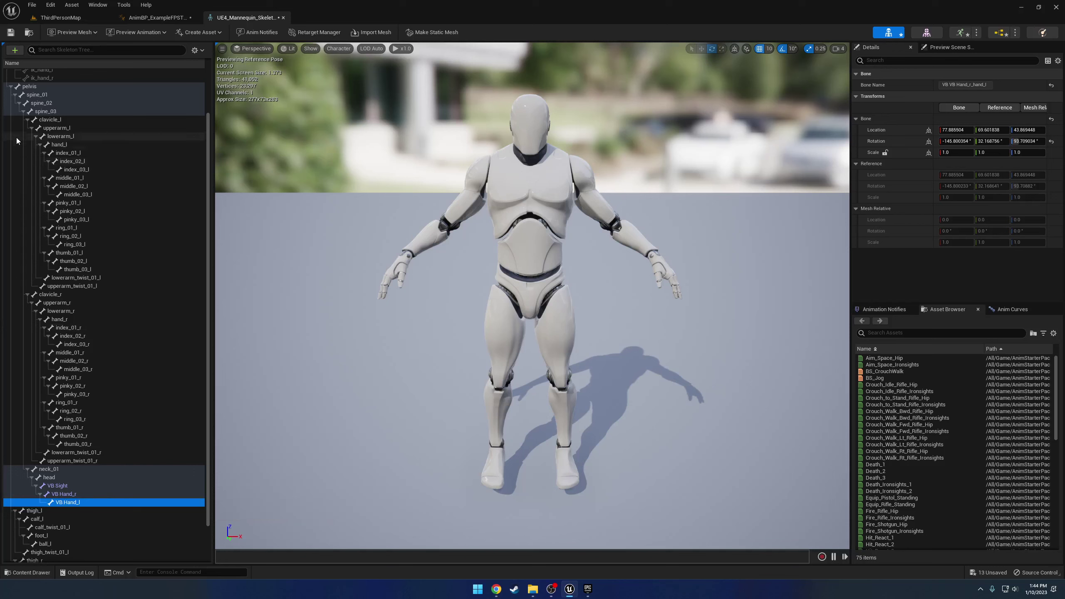
Step: Save the mannequin skeleton and recompile the animation blueprint to check the remaining warnings
{"action": "key", "text": "ctrl+s"}
{"action": "left_click", "coordinate": [156, 18]}
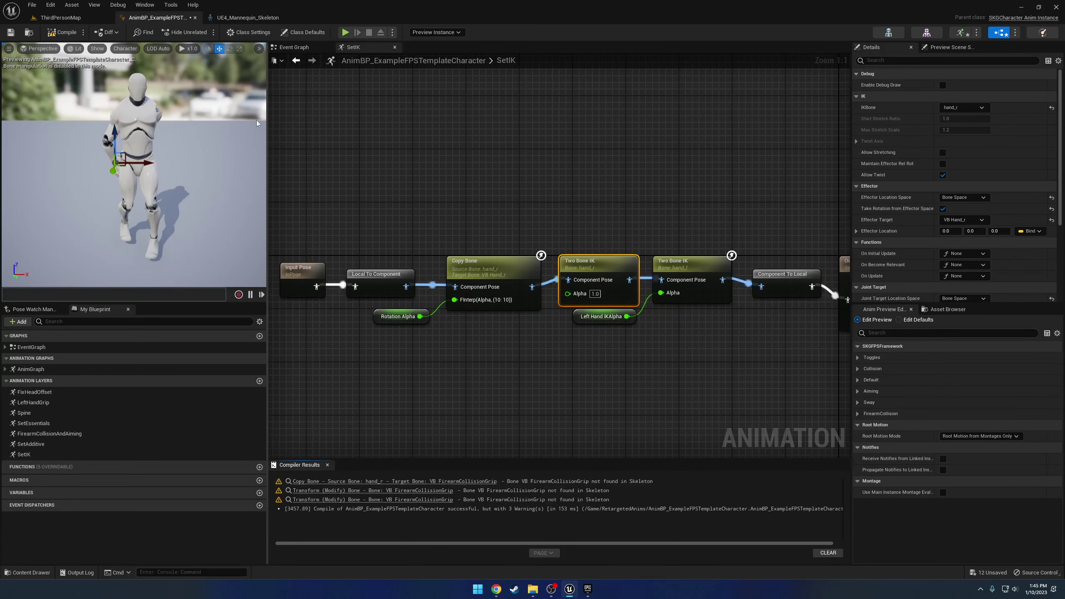
Step: In the mannequin skeleton, add a virtual bone from root to root and name it FirearmCollisionGrip
{"action": "left_click", "coordinate": [247, 17]}
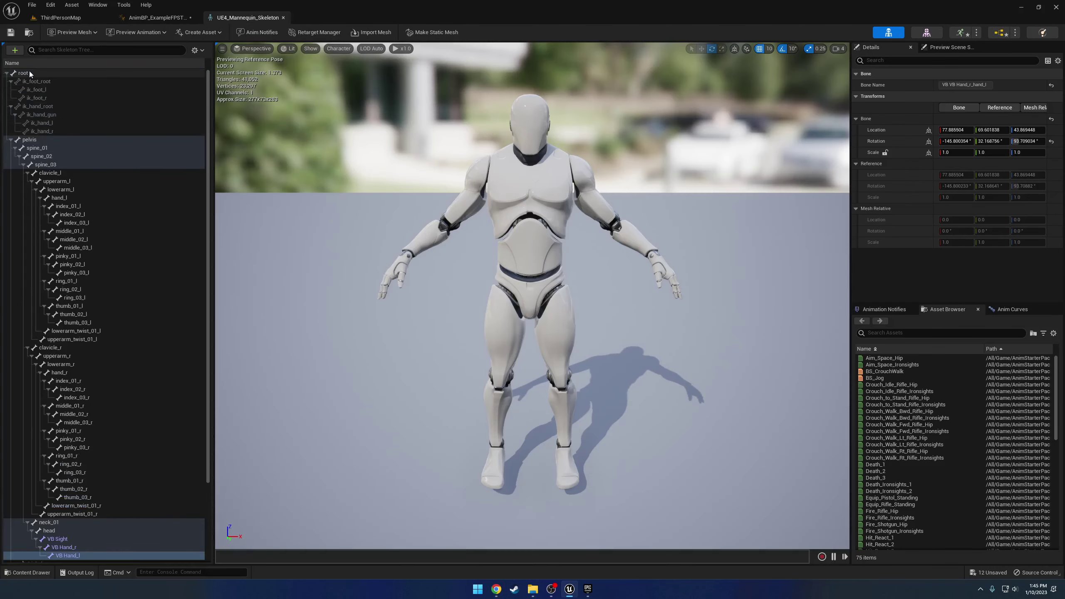
{"action": "left_click", "coordinate": [25, 73]}
{"action": "right_click", "coordinate": [32, 74]}
{"action": "mouse_move", "coordinate": [78, 134]}
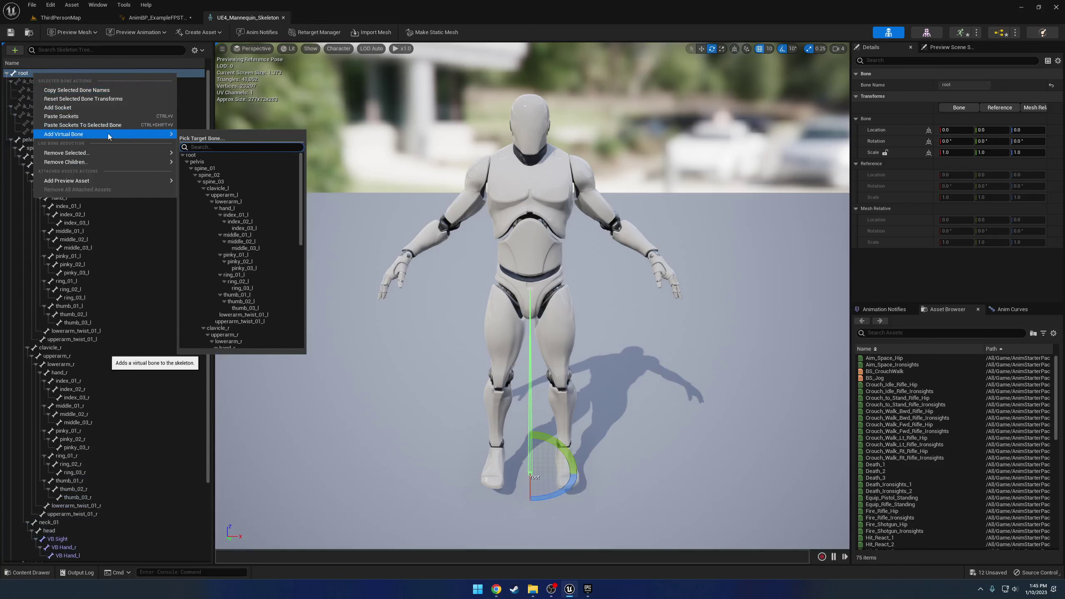
{"action": "left_click", "coordinate": [205, 155]}
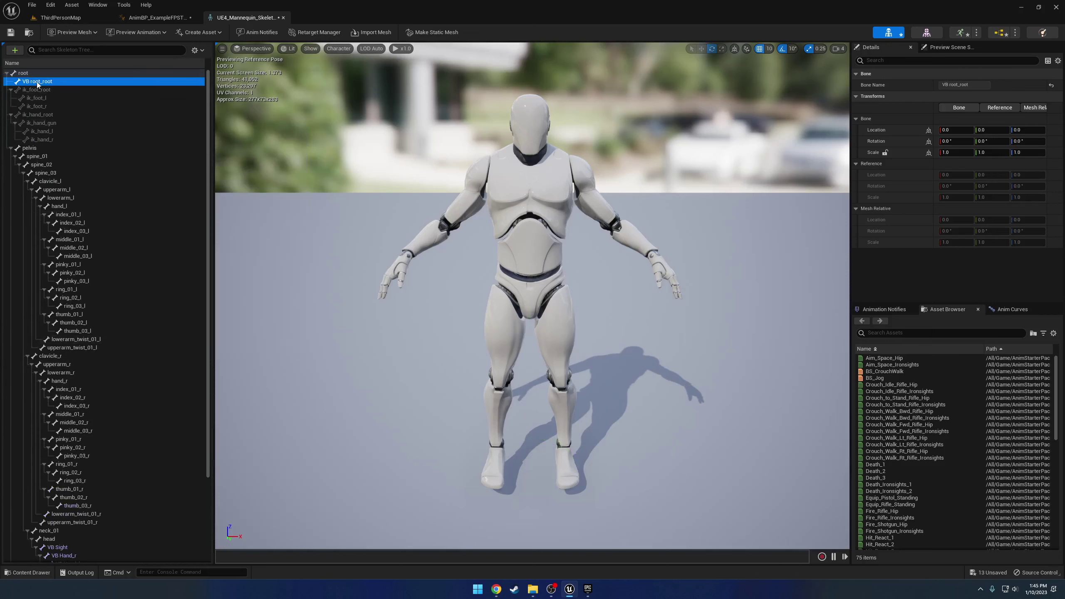
{"action": "double_click", "coordinate": [42, 81]}
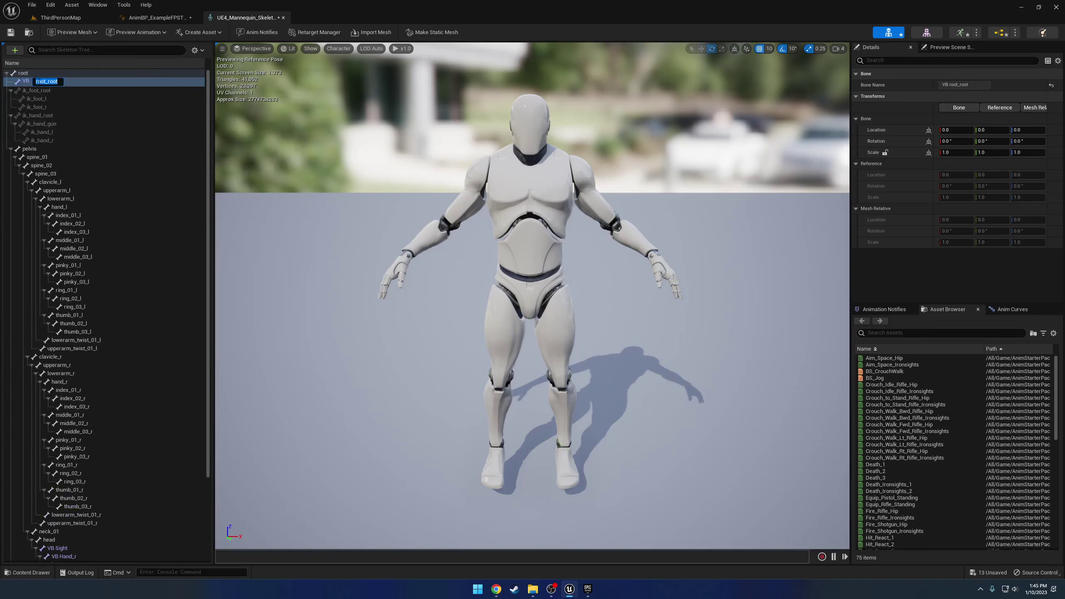
{"action": "type", "text": "FirearmCollisionGrip"}
{"action": "key", "text": "Return"}
Step: Return to the AnimBP_ExampleFPSTemplateCharacter blueprint and compile it against the updated skeleton
{"action": "left_click", "coordinate": [176, 18]}
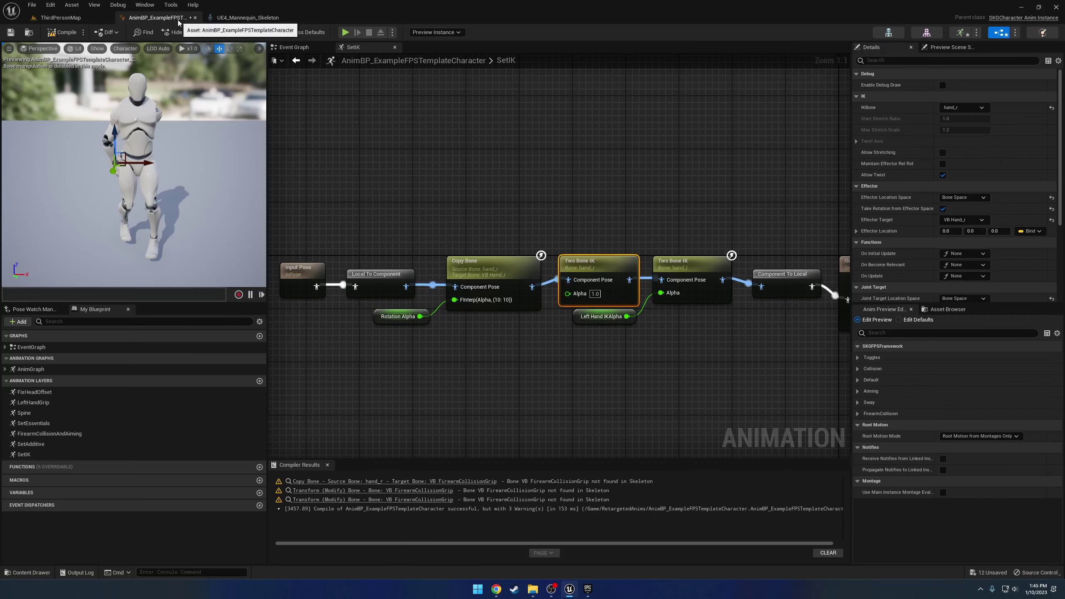
{"action": "left_click", "coordinate": [62, 32]}
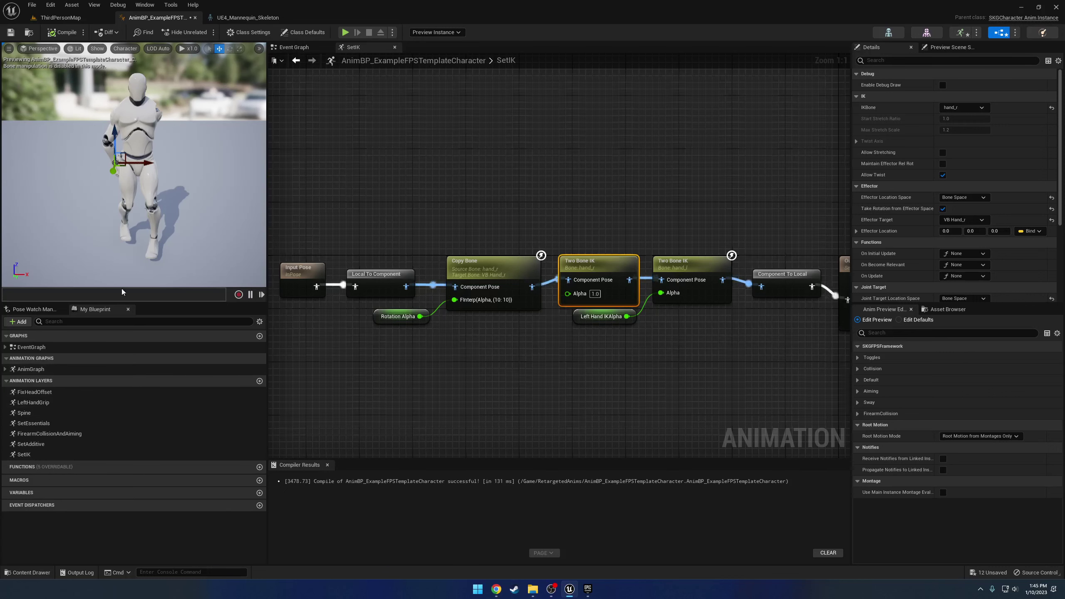
Step: Open the AnimGraph and inspect the FixHeadOffset layer node's available layer options and its inner graph
{"action": "left_click", "coordinate": [64, 369]}
{"action": "double_click", "coordinate": [64, 369]}
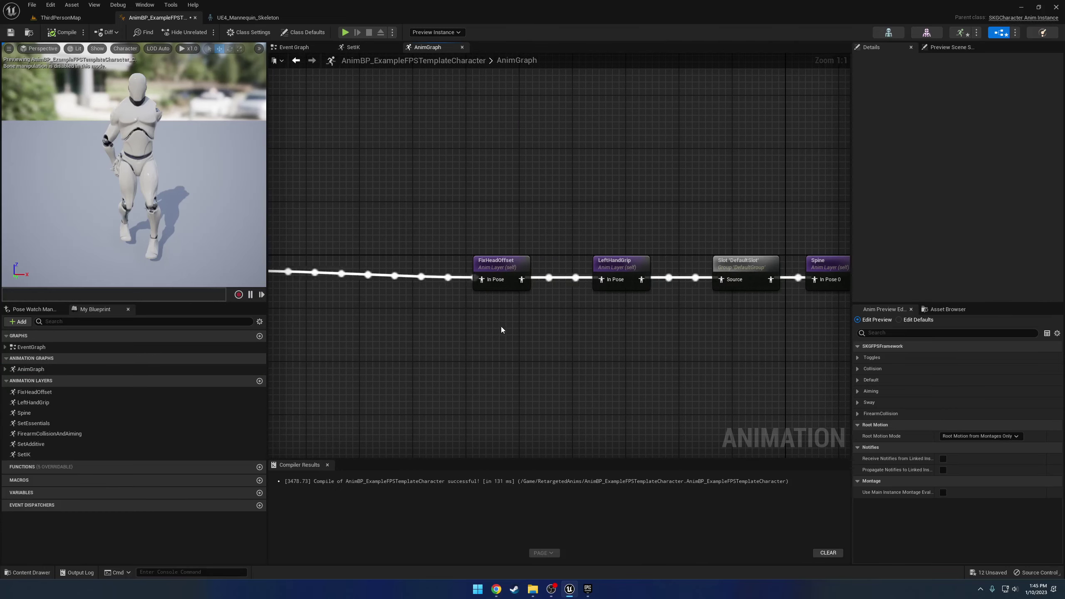
{"action": "left_click", "coordinate": [499, 284]}
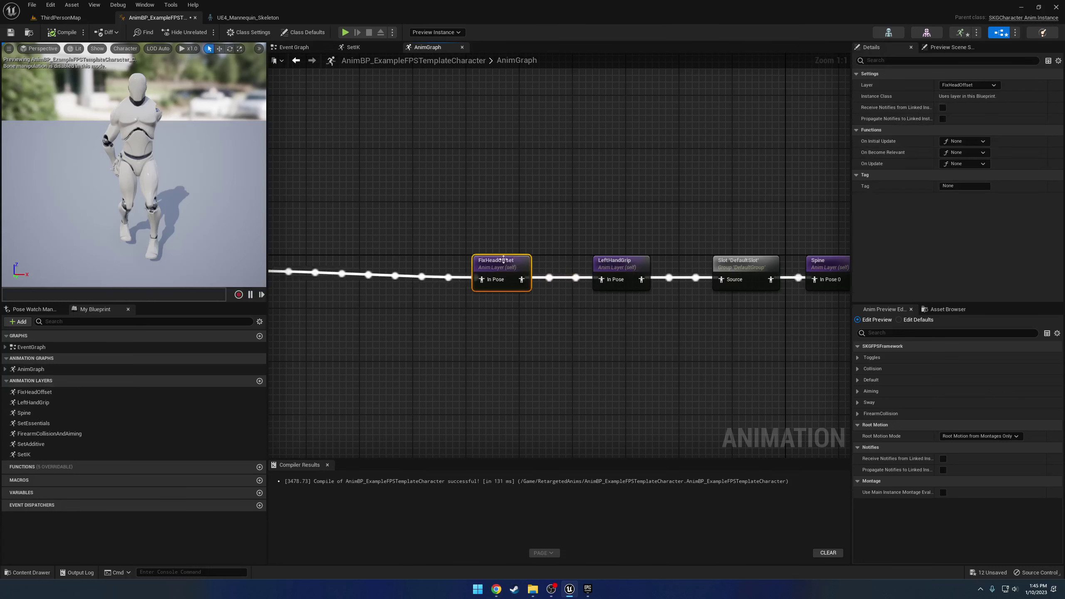
{"action": "left_click", "coordinate": [982, 88]}
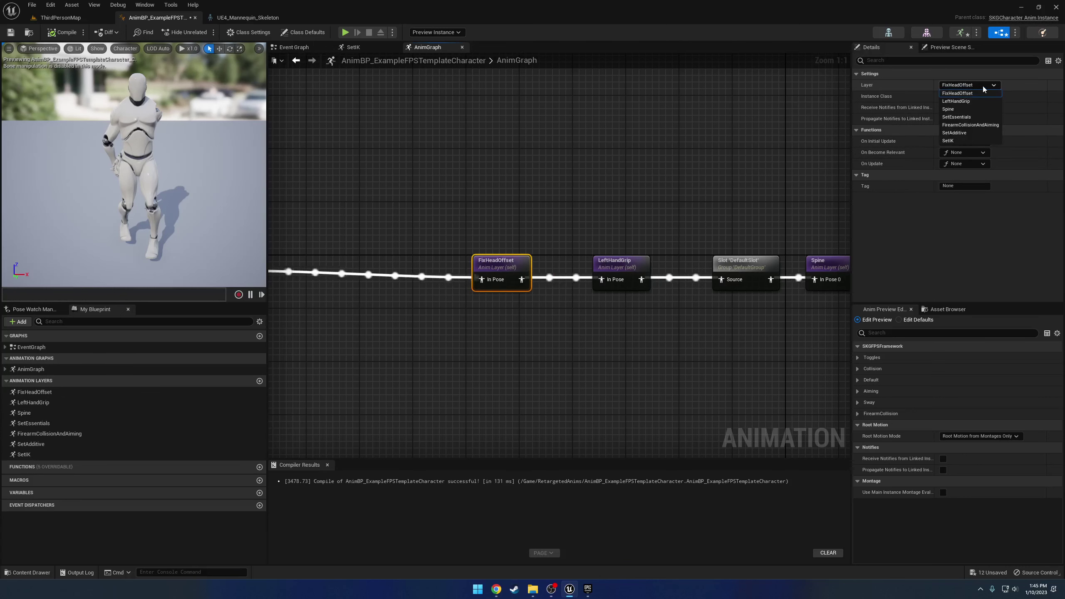
{"action": "left_click", "coordinate": [982, 87]}
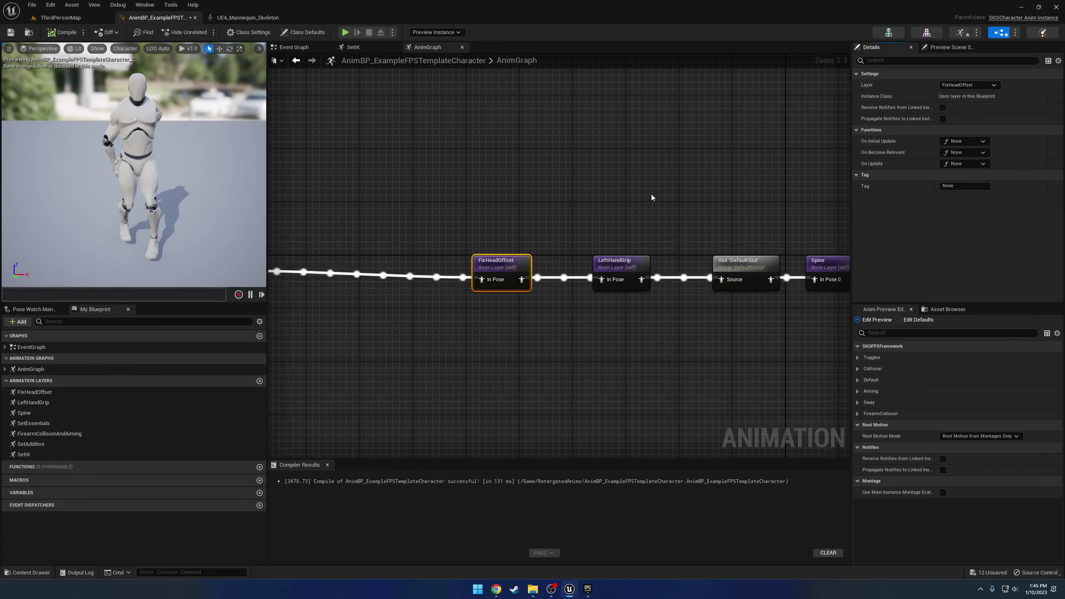
{"action": "double_click", "coordinate": [510, 267]}
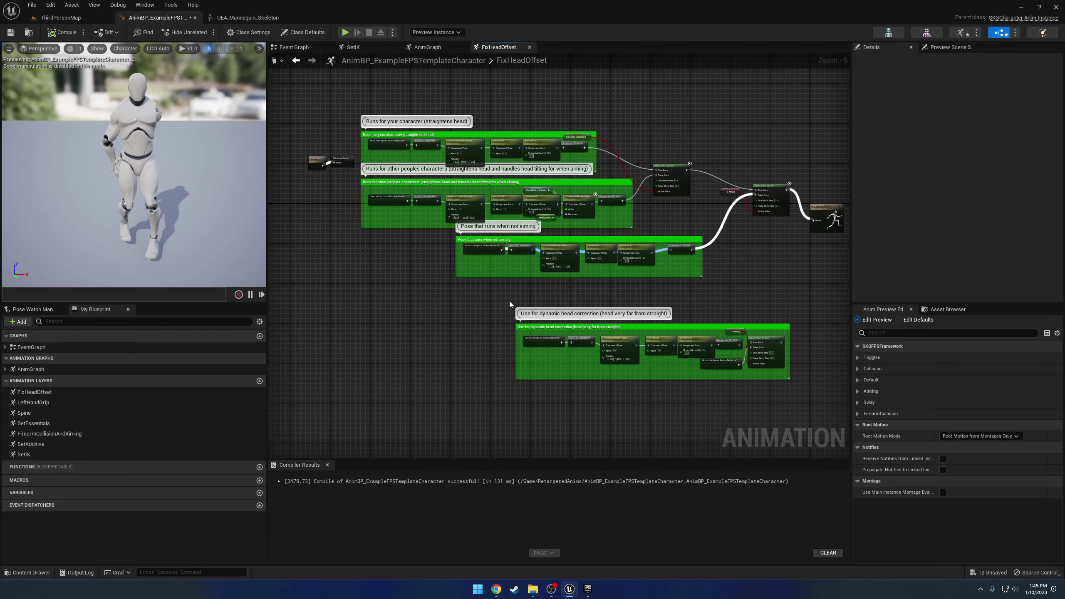
{"action": "key", "text": "alt+Left"}
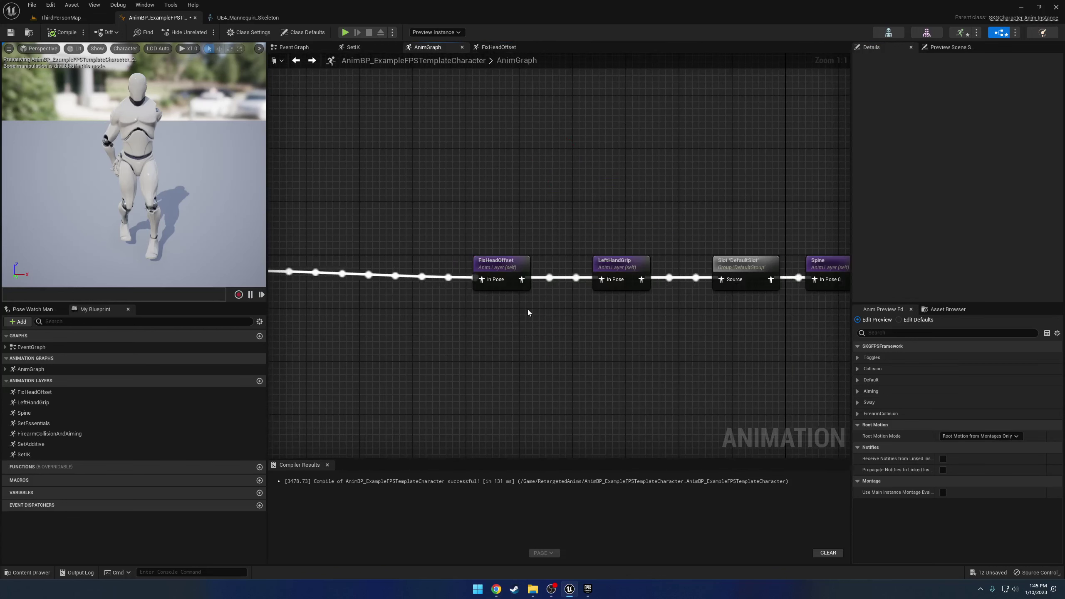
Step: Review the chain of animation layer nodes following FixHeadOffset in the AnimGraph and save the animation blueprint
{"action": "right_click_drag", "start_coordinate": [563, 299], "coordinate": [198, 307]}
{"action": "right_click_drag", "start_coordinate": [621, 324], "coordinate": [849, 292]}
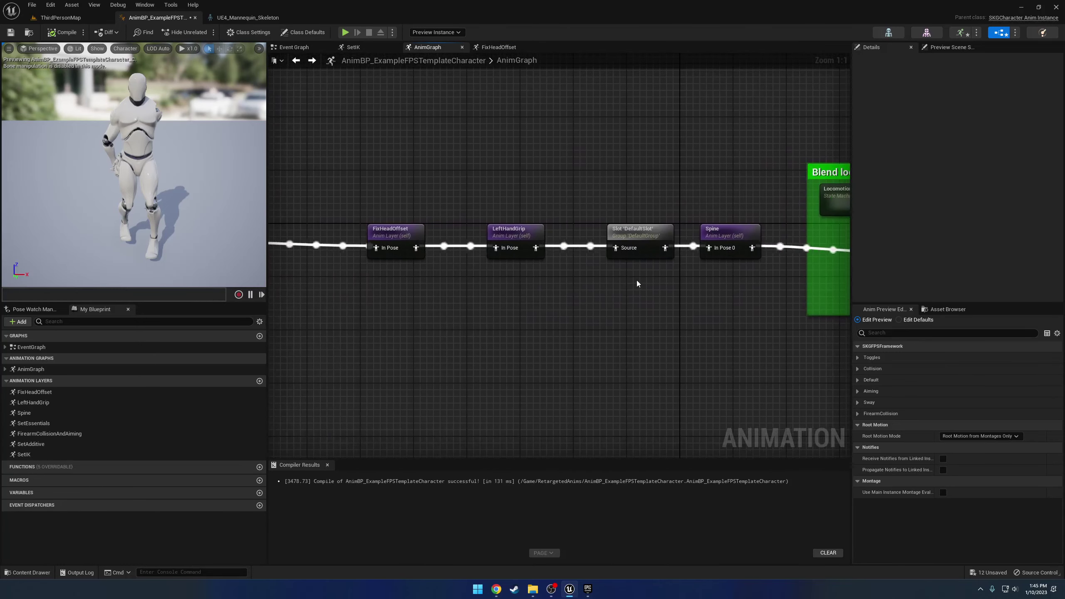
{"action": "right_click_drag", "start_coordinate": [454, 195], "coordinate": [528, 219]}
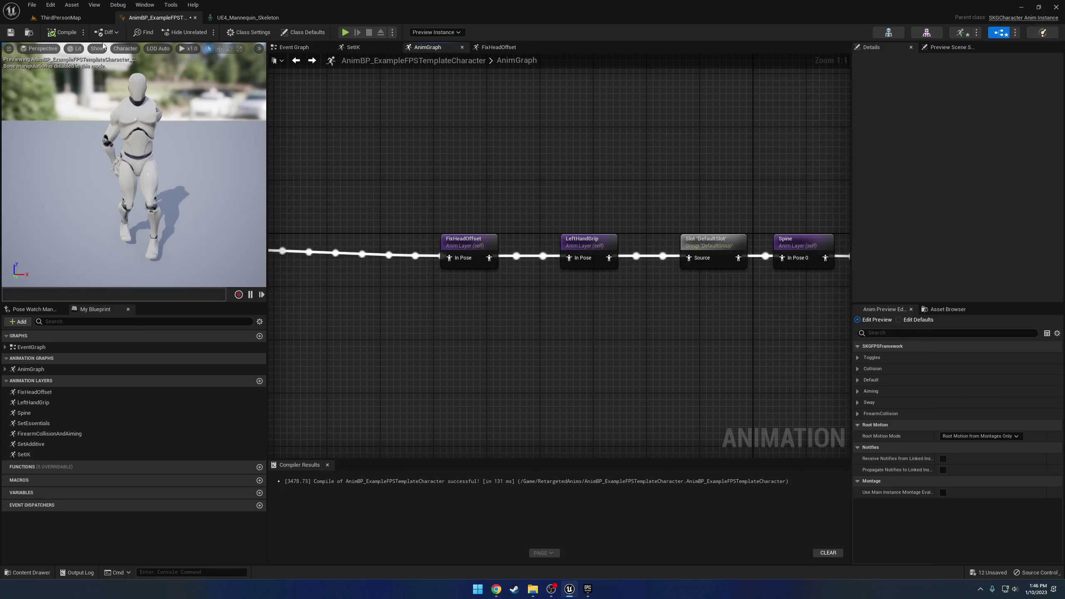
{"action": "left_click", "coordinate": [10, 32]}
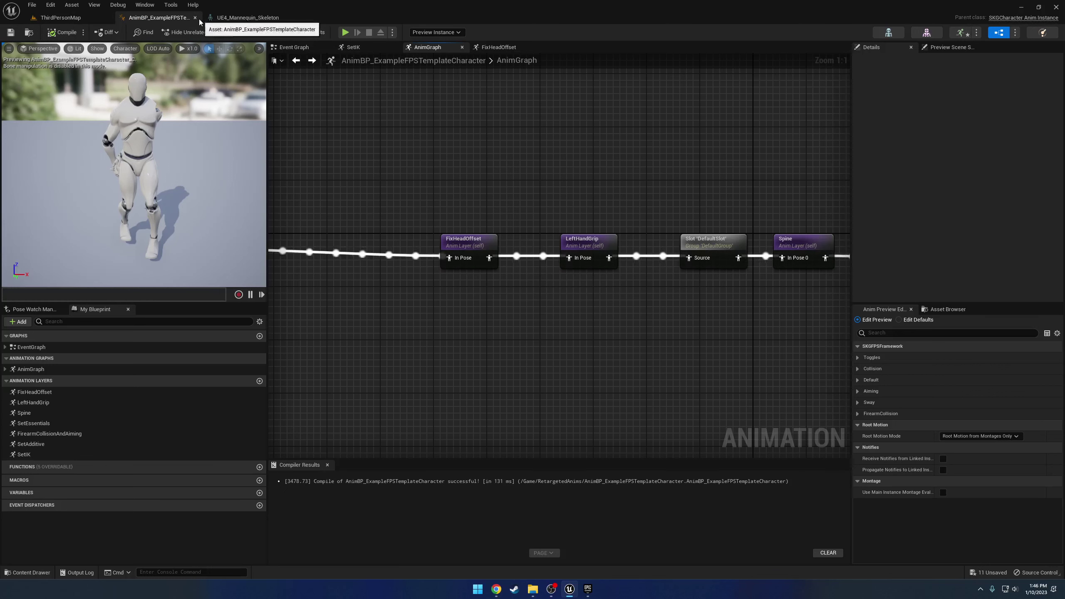
Step: Open the State graph inside the AnimGraph's M4 state machine and select its M4_Arms_IdlePose sequence player
{"action": "right_click_drag", "start_coordinate": [390, 214], "coordinate": [656, 218]}
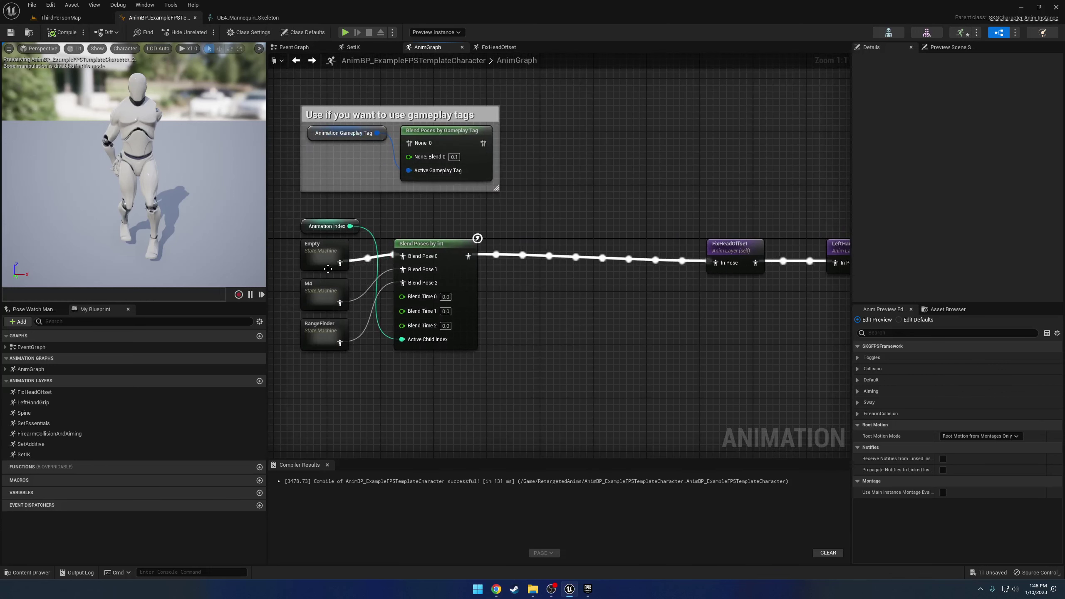
{"action": "right_click_drag", "start_coordinate": [327, 268], "coordinate": [381, 278]}
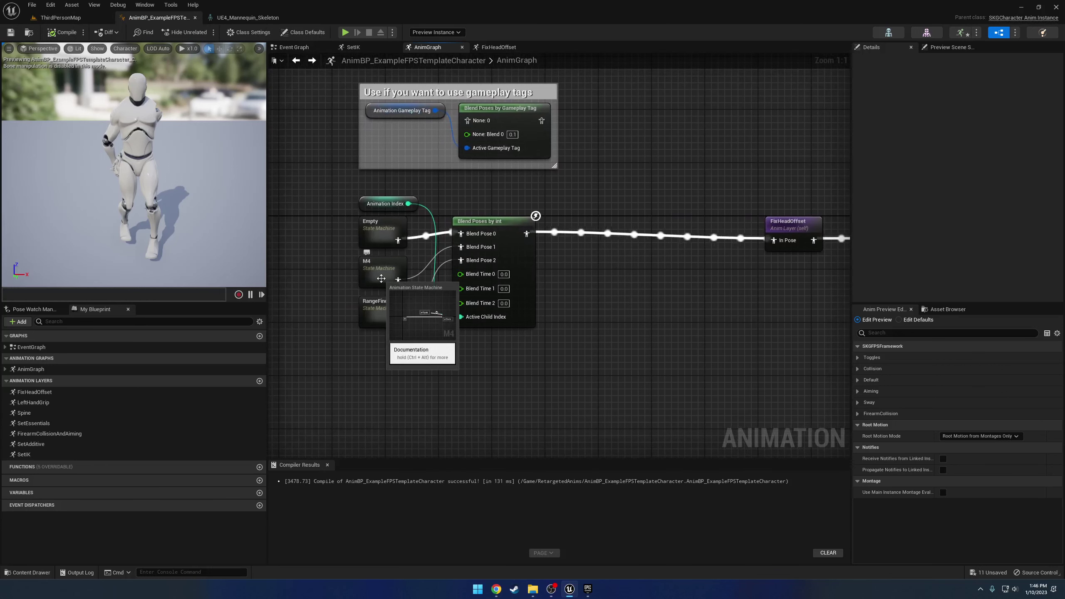
{"action": "double_click", "coordinate": [380, 279]}
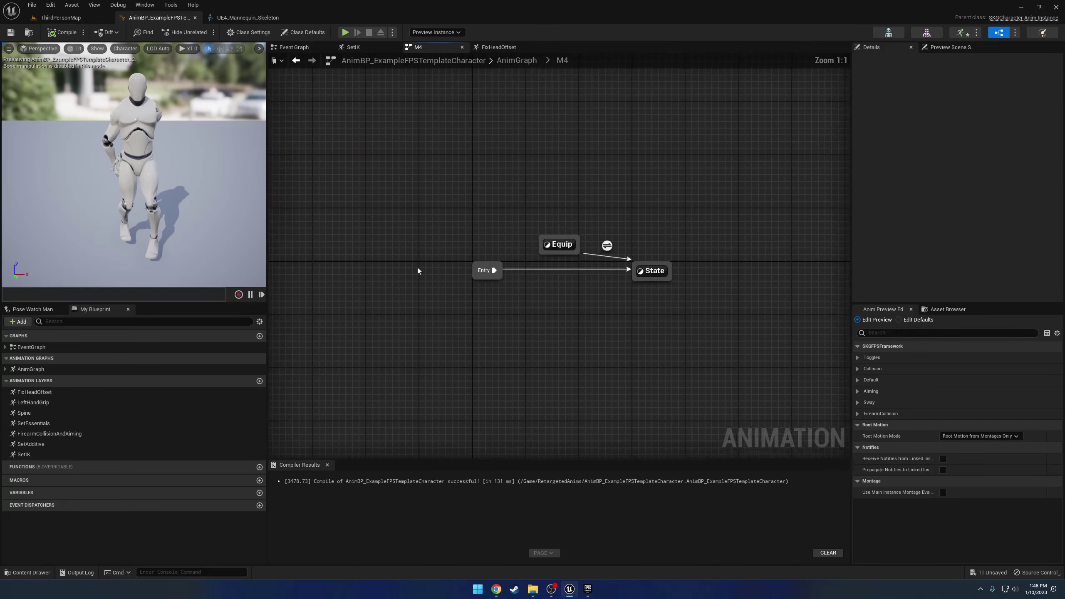
{"action": "double_click", "coordinate": [661, 280]}
{"action": "left_click", "coordinate": [527, 269]}
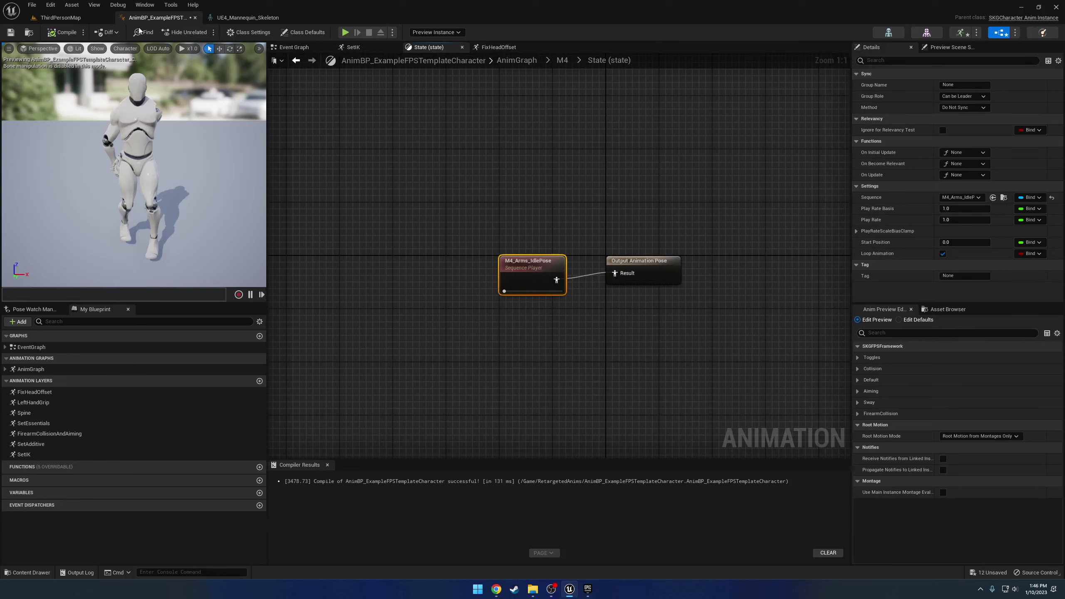
Step: Switch to the ThirdPersonMap level and search the AnimStarterPack folder for "hip" animations
{"action": "left_click", "coordinate": [86, 20]}
{"action": "left_click", "coordinate": [27, 572]}
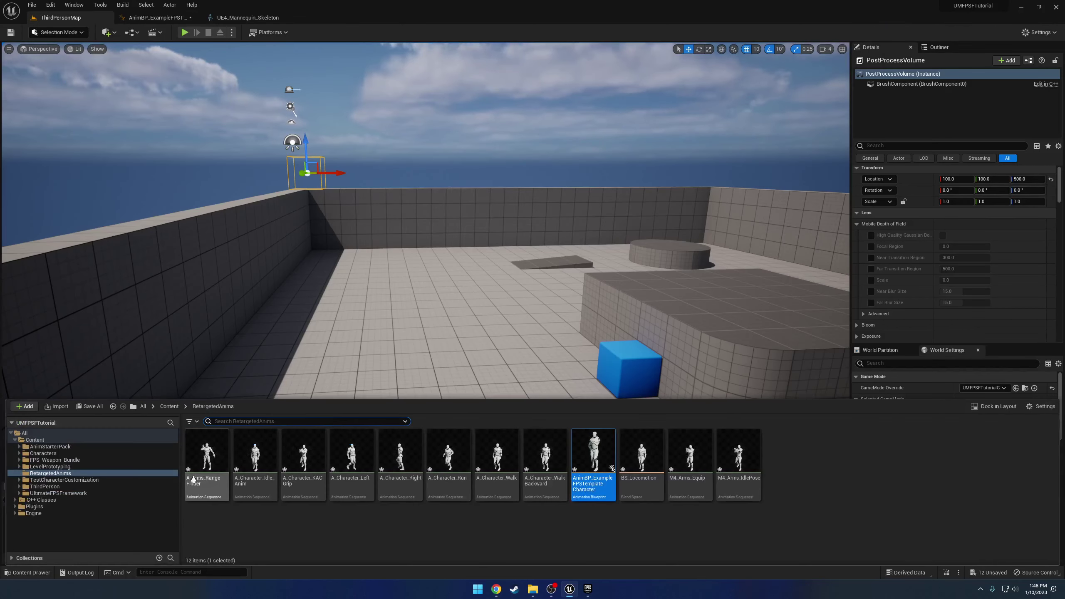
{"action": "left_click", "coordinate": [49, 447]}
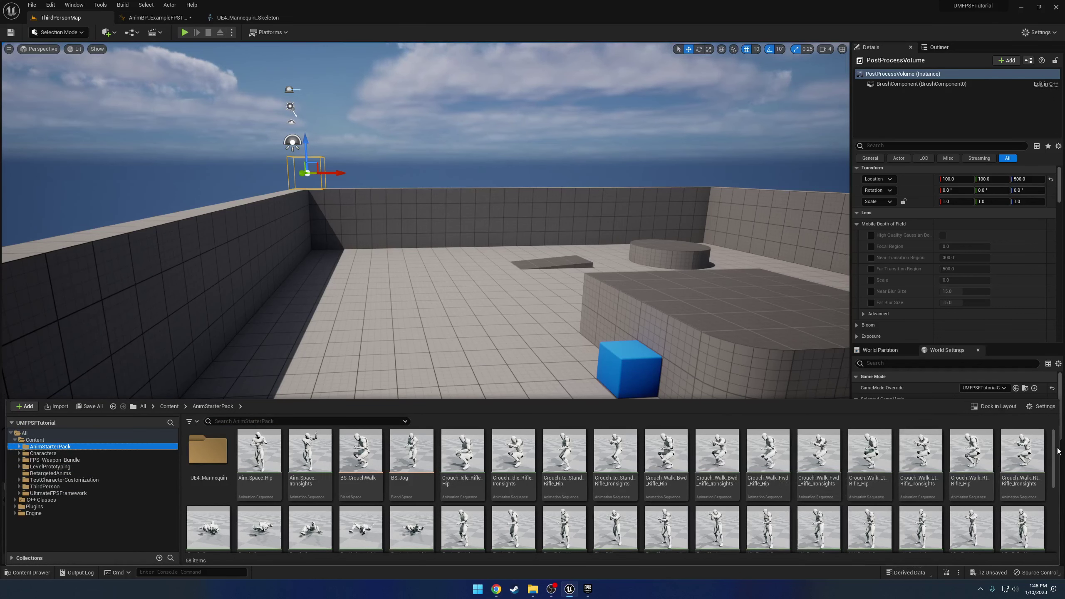
{"action": "left_click", "coordinate": [313, 420]}
{"action": "type", "text": "hip"}
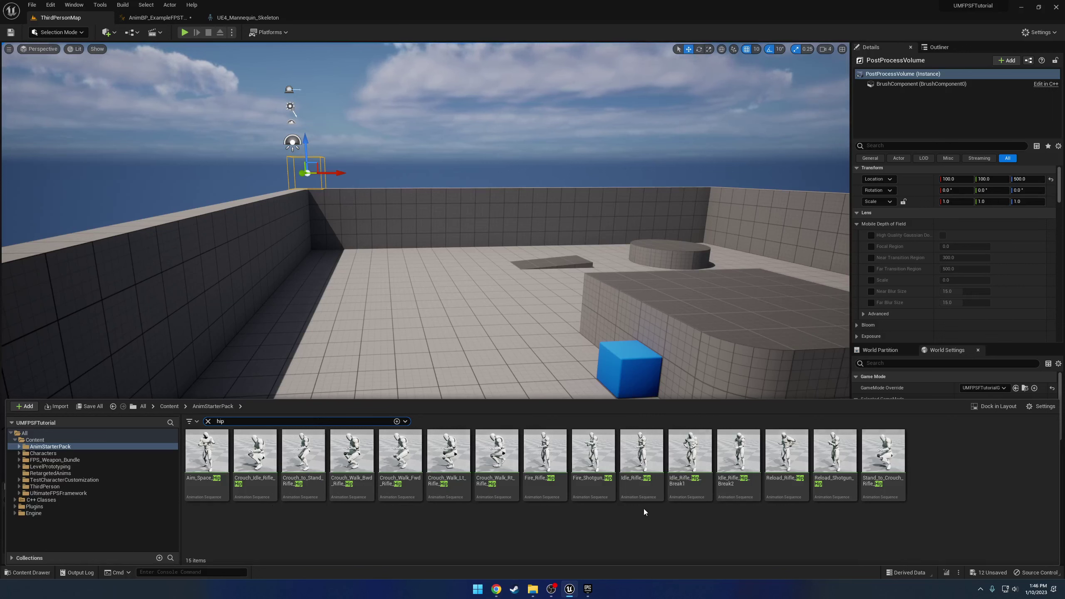
Step: Replace M4_Arms_IdlePose in the M4 State graph with Idle_Rifle_Hip, connect it to the output pose and compile
{"action": "left_click", "coordinate": [643, 457]}
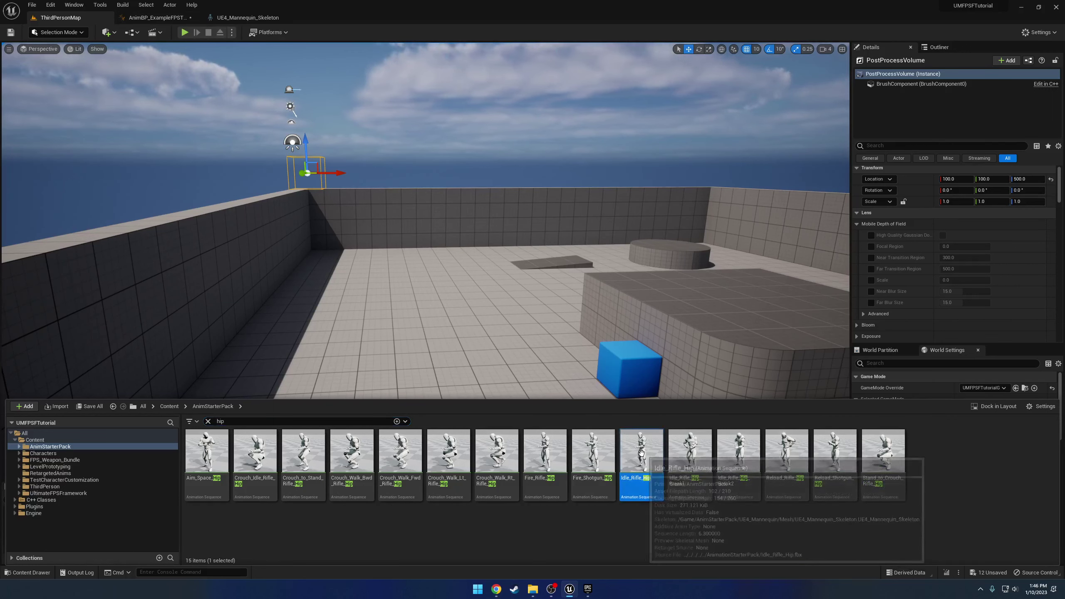
{"action": "left_click_drag", "start_coordinate": [643, 458], "coordinate": [615, 273]}
{"action": "left_click_drag", "start_coordinate": [533, 277], "coordinate": [439, 250]}
{"action": "key", "text": "Delete"}
{"action": "left_click_drag", "start_coordinate": [484, 336], "coordinate": [470, 269]}
{"action": "left_click", "coordinate": [241, 277]}
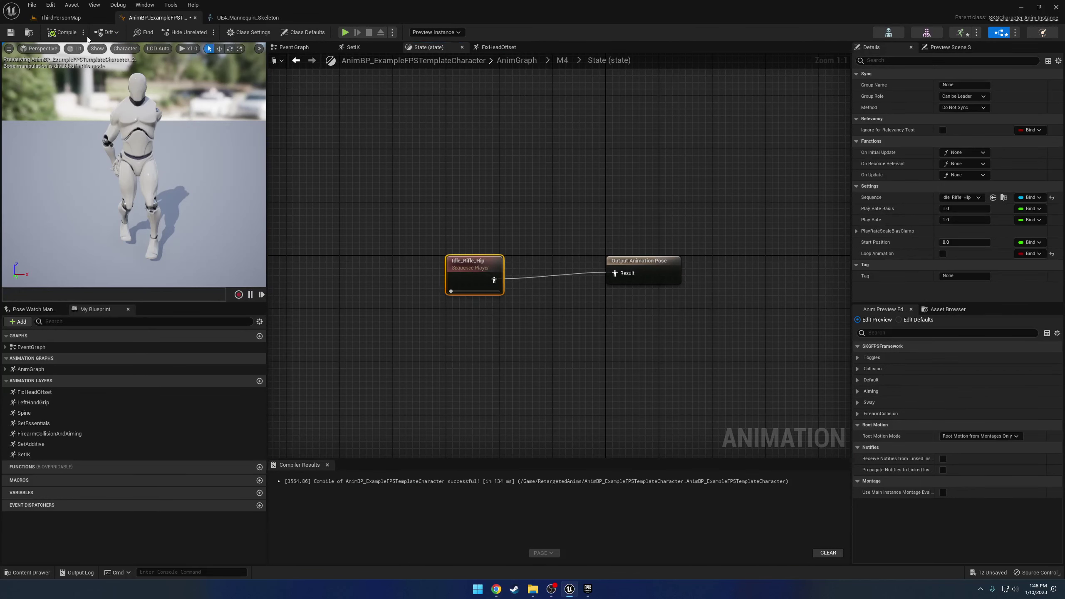
Step: Save the animation blueprint and return to the ThirdPersonMap level
{"action": "left_click", "coordinate": [32, 5]}
{"action": "left_click", "coordinate": [50, 65]}
{"action": "left_click", "coordinate": [56, 18]}
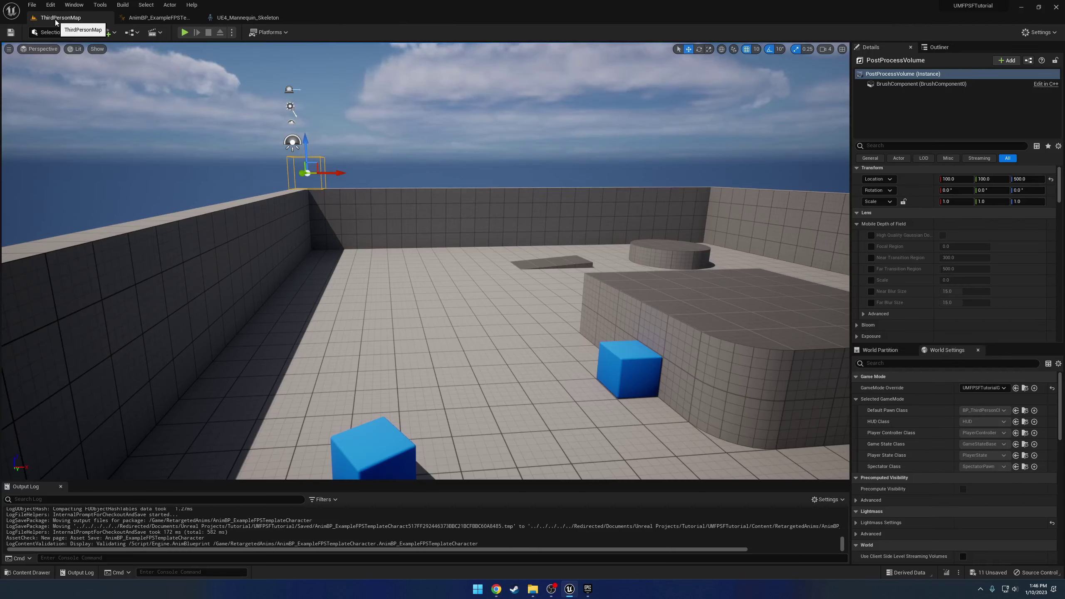
{"action": "key", "text": "d"}
{"action": "right_click_drag", "start_coordinate": [400, 328], "coordinate": [507, 311]}
{"action": "key", "text": "a"}
{"action": "key", "text": "w"}
{"action": "key", "text": "w"}
Step: Clear the asset search and copy the ExampleFPSTemplateCharacter blueprint from UltimateFPSFramework/FPS/CharacterRelated
{"action": "key", "text": "ctrl+space"}
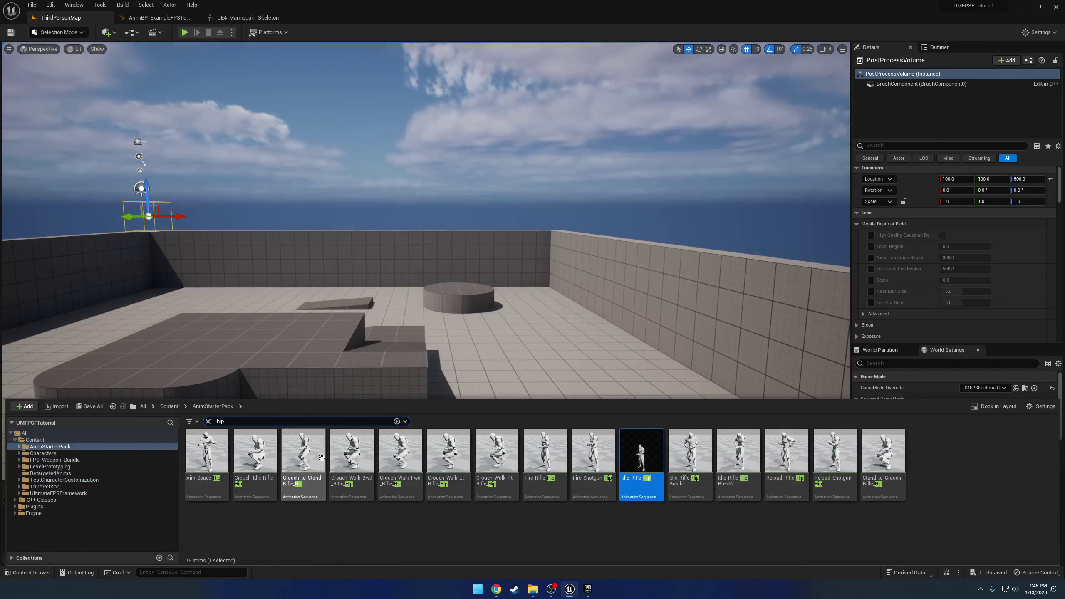
{"action": "left_click", "coordinate": [97, 494]}
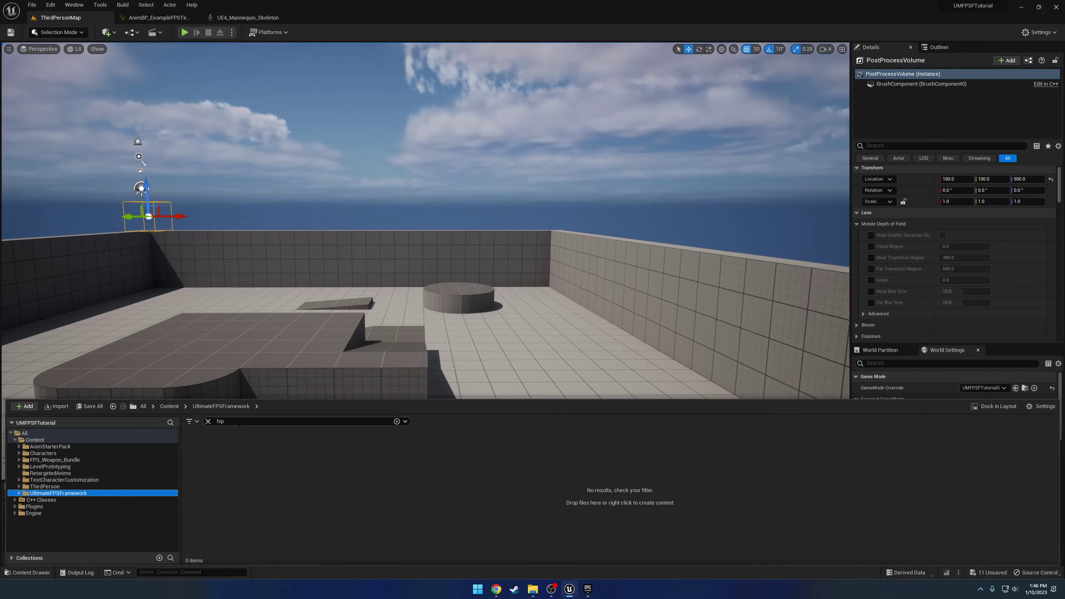
{"action": "key", "text": "BackSpace"}
{"action": "double_click", "coordinate": [209, 455]}
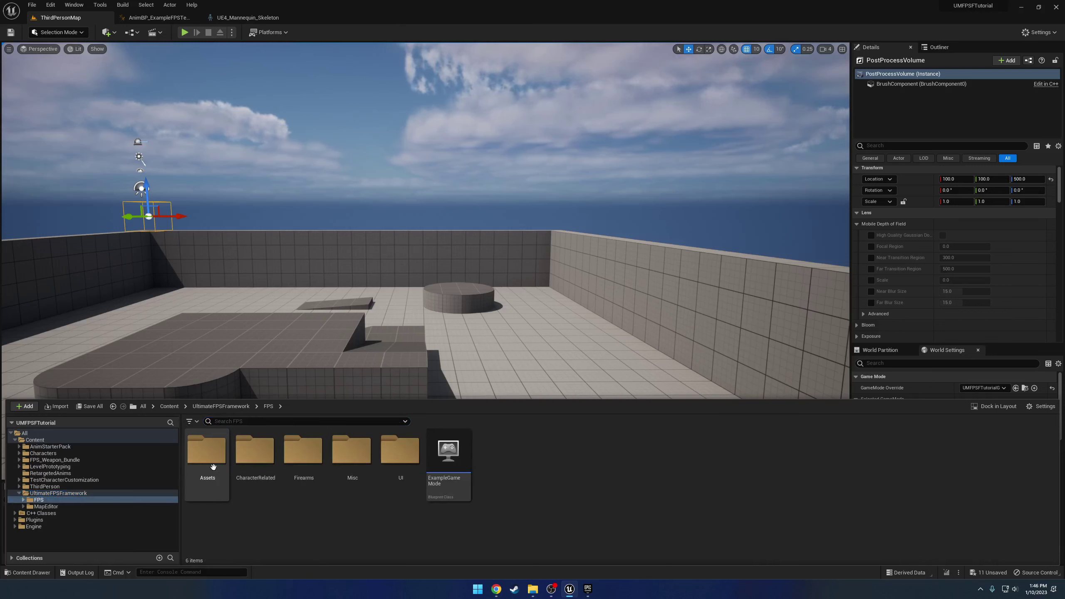
{"action": "double_click", "coordinate": [268, 466]}
{"action": "left_click", "coordinate": [352, 459]}
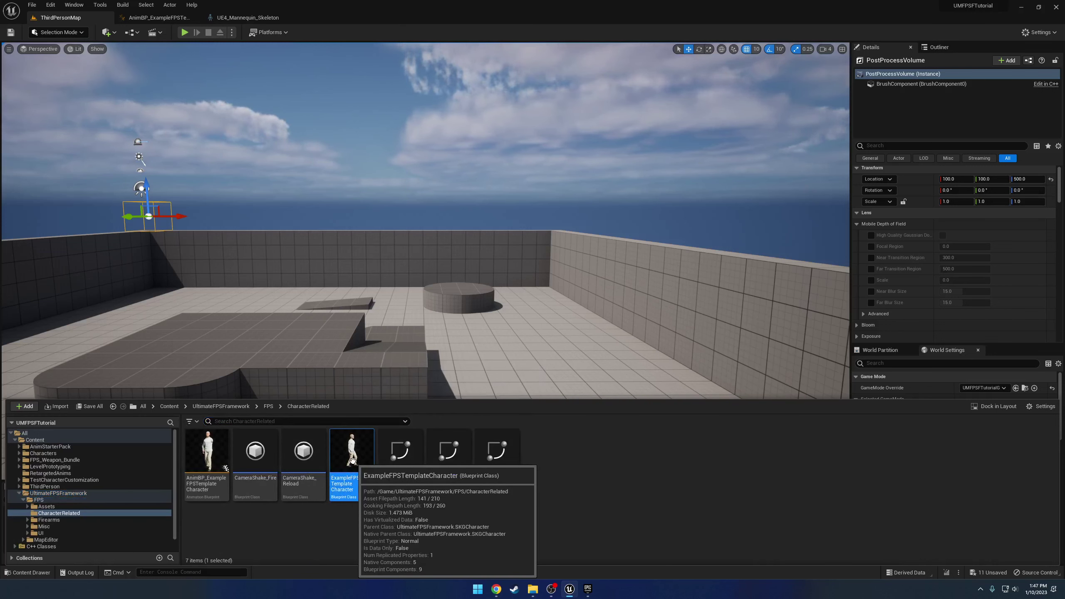
Step: Create a folder named Tutorial directly under Content
{"action": "left_click", "coordinate": [19, 493]}
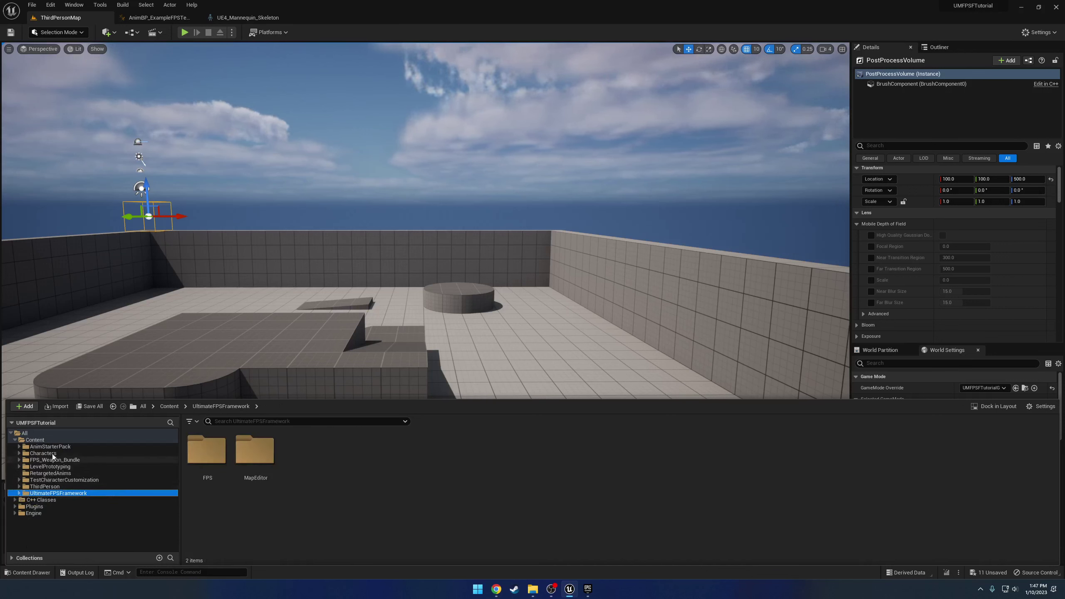
{"action": "left_click", "coordinate": [45, 440]}
{"action": "right_click", "coordinate": [46, 441]}
{"action": "left_click", "coordinate": [99, 253]}
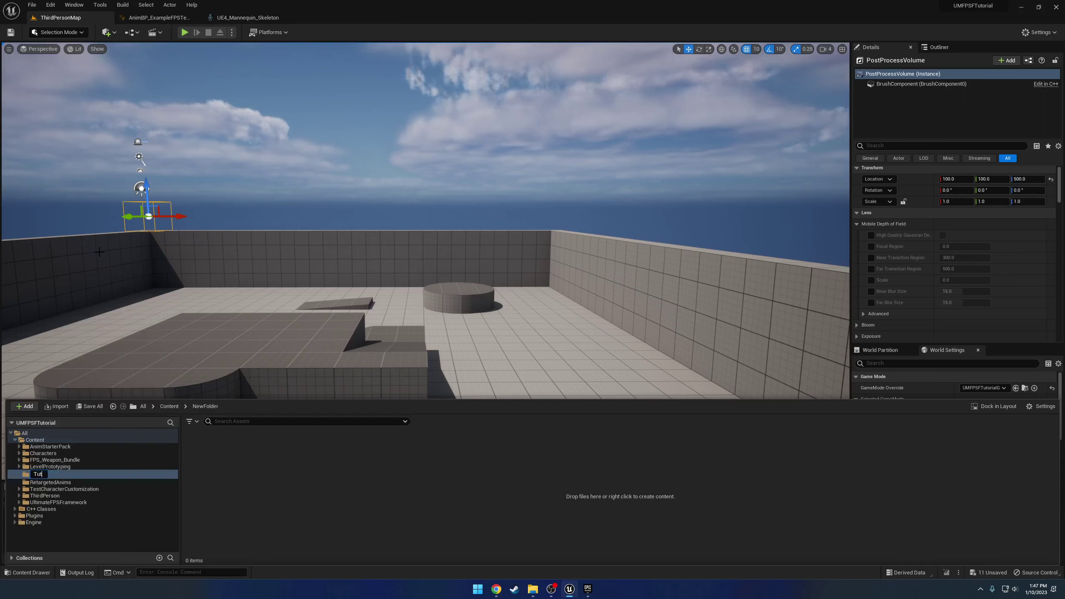
{"action": "type", "text": "Tutorial"}
{"action": "key", "text": "Return"}
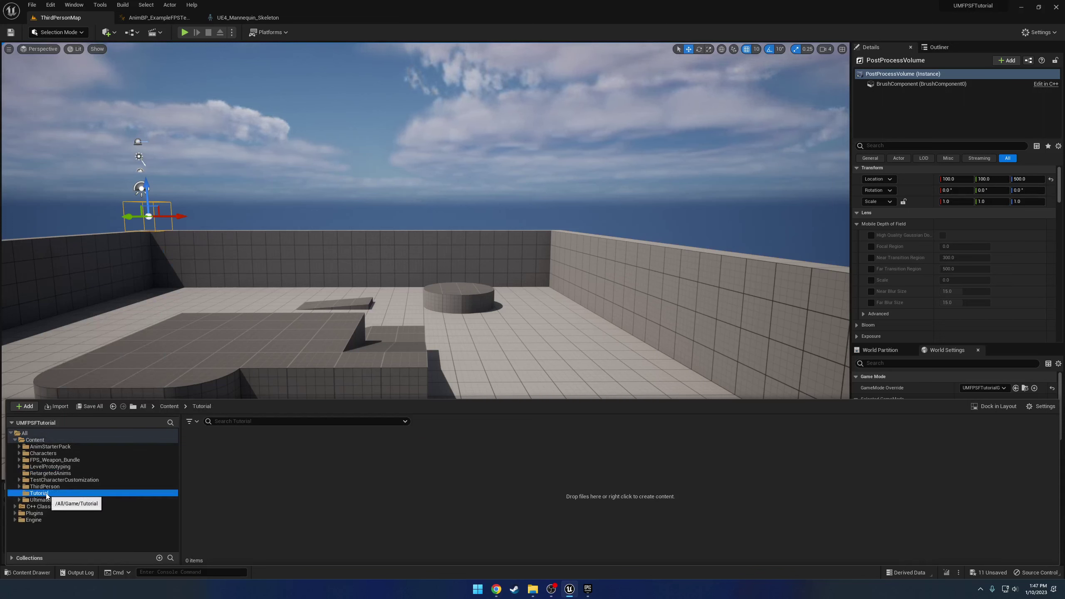
Step: Paste the copied character blueprint into the Tutorial folder and name it BP_TutCharacter
{"action": "key", "text": "ctrl+v"}
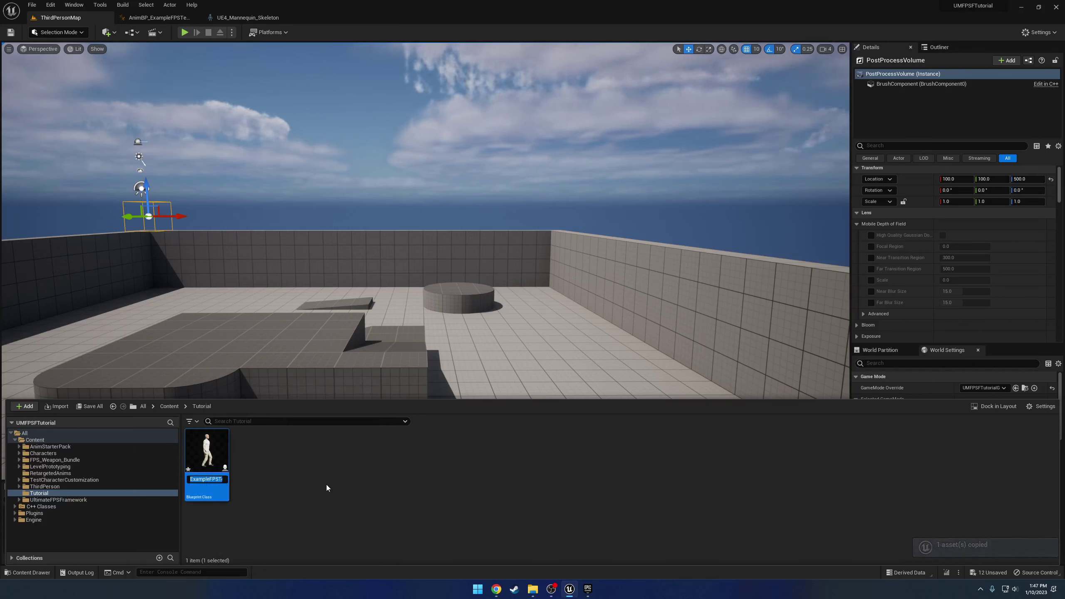
{"action": "type", "text": "BP_tuto"}
{"action": "key", "text": "BackSpace"}
{"action": "key", "text": "BackSpace"}
{"action": "key", "text": "BackSpace"}
{"action": "type", "text": "TutCharacter"}
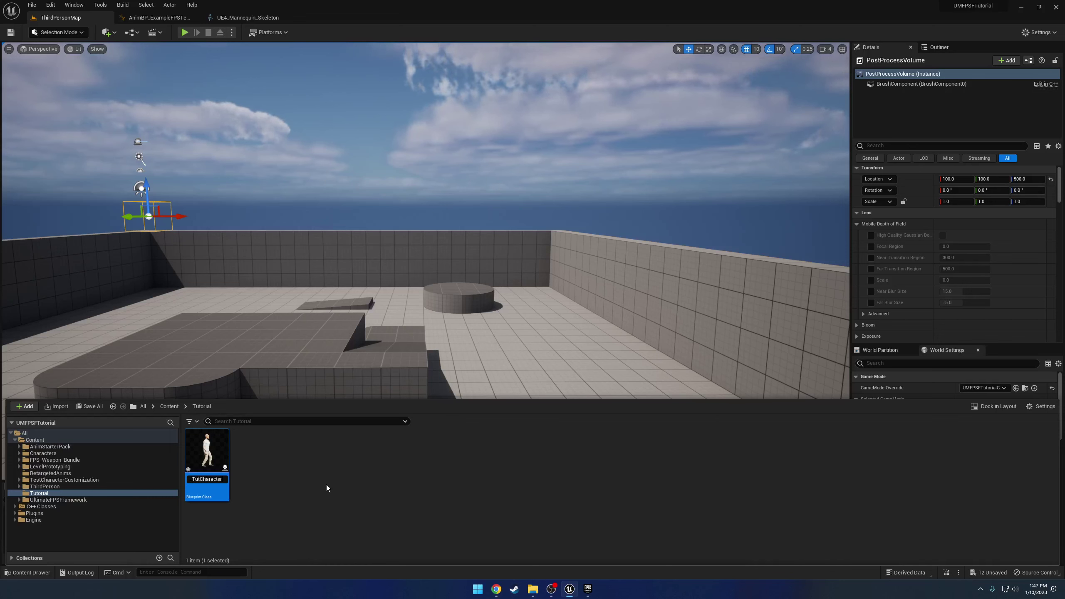
{"action": "key", "text": "Return"}
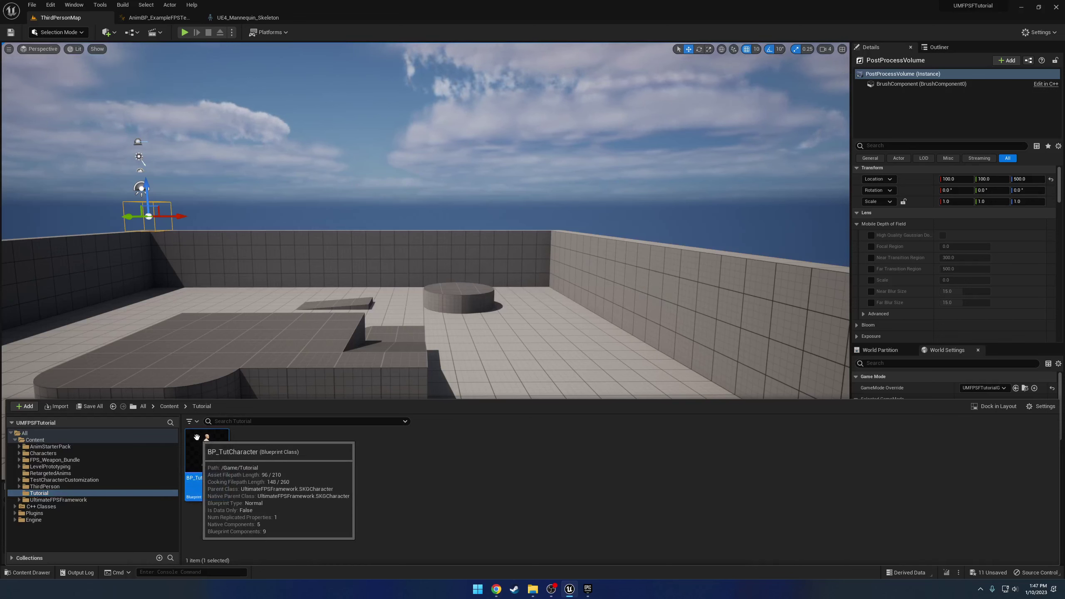
Step: Open BP_TutCharacter's viewport and delete the Attachment_Hat and Attachment_PlateCarrier components
{"action": "double_click", "coordinate": [207, 451]}
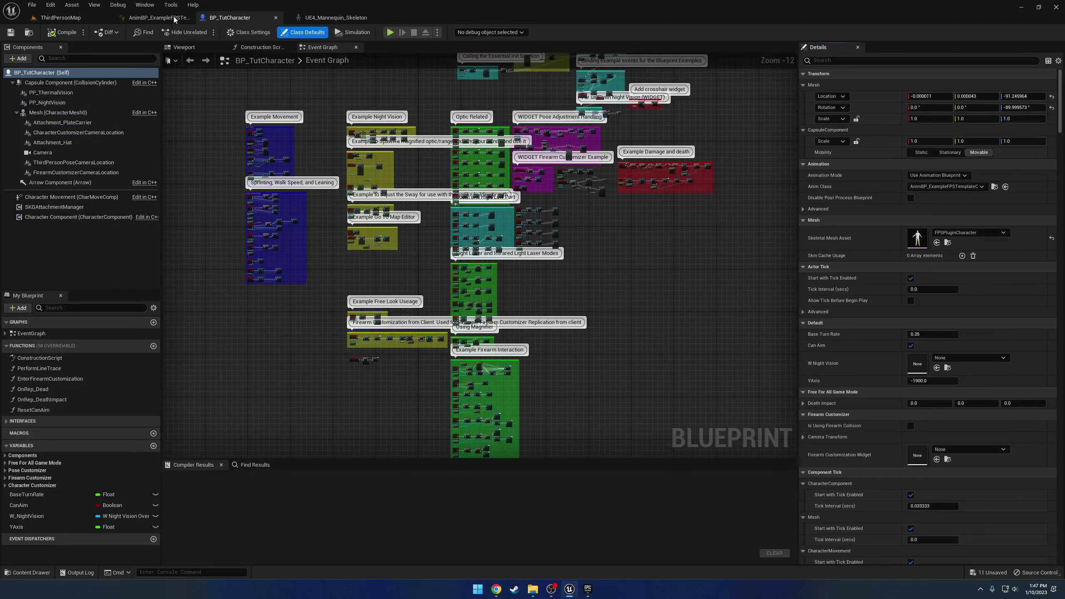
{"action": "left_click", "coordinate": [184, 47]}
{"action": "left_click", "coordinate": [89, 112]}
{"action": "key", "text": "f"}
{"action": "scroll", "coordinate": [341, 205], "scroll_direction": "down", "scroll_amount": 5}
{"action": "left_click_drag", "start_coordinate": [341, 205], "coordinate": [234, 205], "text": "alt"}
{"action": "right_click_drag", "start_coordinate": [341, 204], "coordinate": [302, 208]}
{"action": "left_click", "coordinate": [101, 142]}
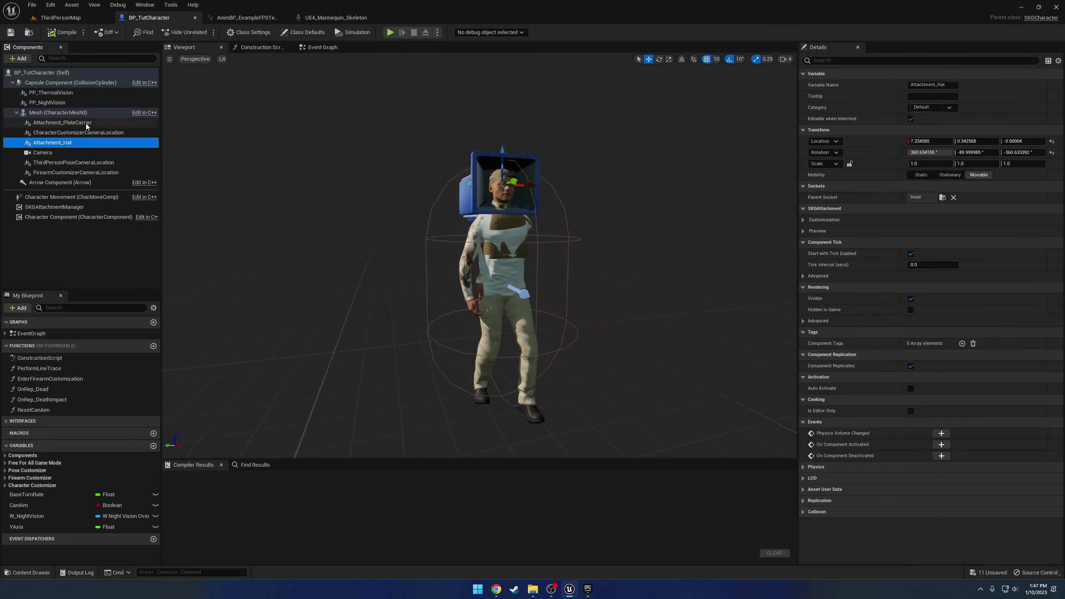
{"action": "left_click", "coordinate": [86, 125], "text": "ctrl"}
{"action": "key", "text": "Delete"}
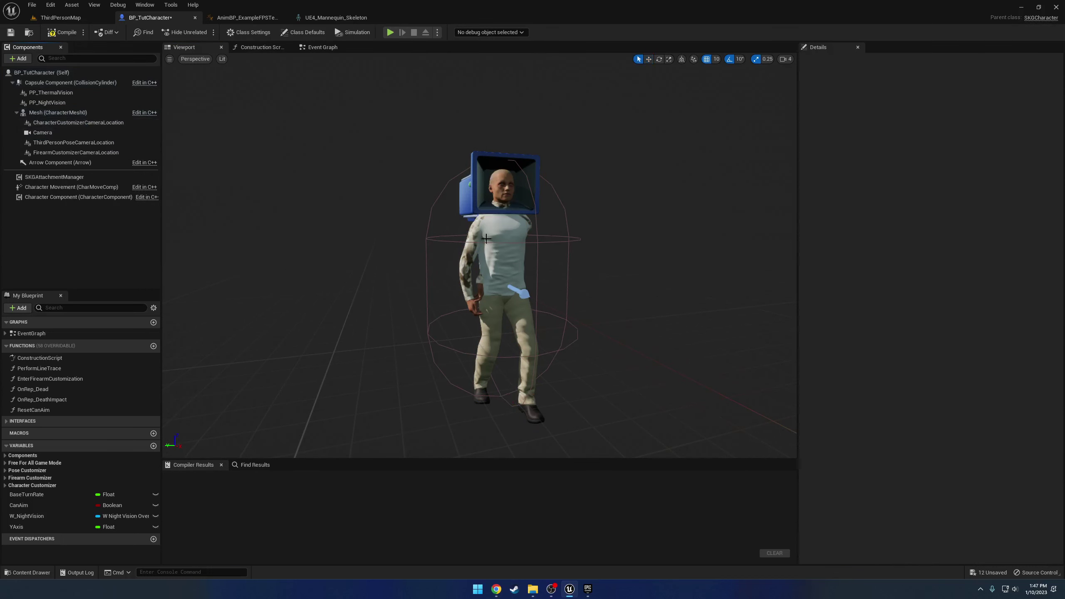
Step: Set the skeletal mesh asset of BP_TutCharacter's Mesh component to SK_Mannequin
{"action": "left_click", "coordinate": [506, 232]}
{"action": "left_click", "coordinate": [981, 278]}
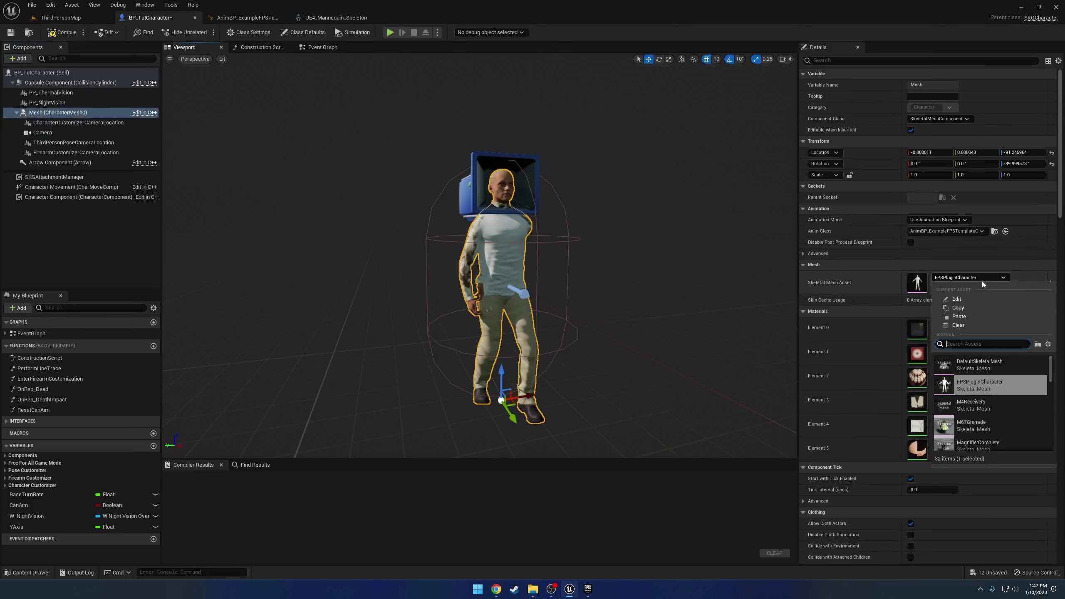
{"action": "type", "text": "manny"}
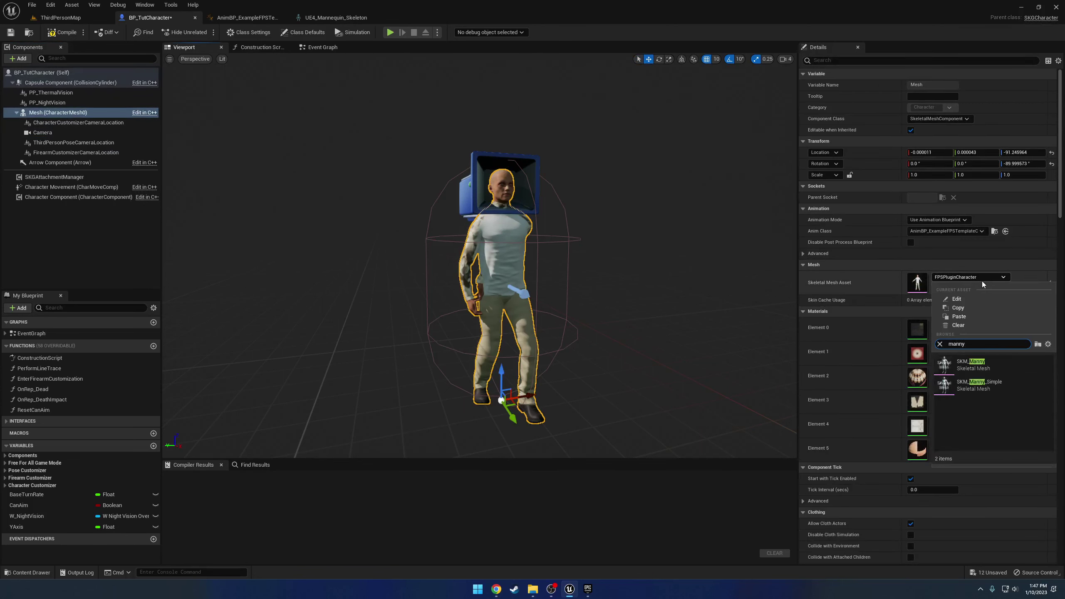
{"action": "key", "text": "BackSpace"}
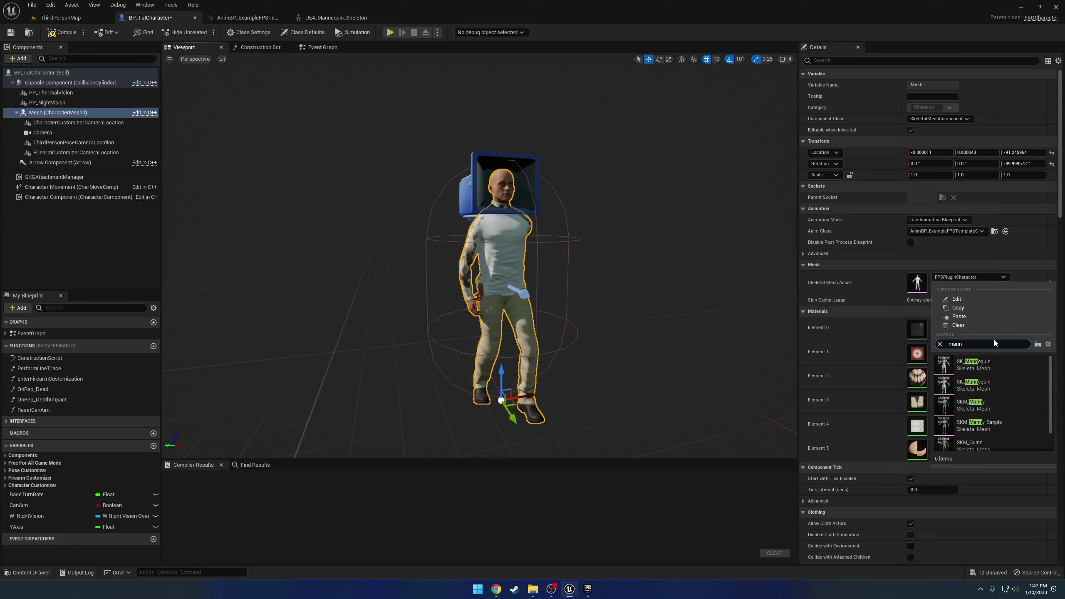
{"action": "left_click", "coordinate": [982, 385]}
Step: Rename the AnimBP_ExampleFPSTemplateCharacter asset in RetargetedAnims to AnimBP_TutCharacter and save all assets
{"action": "left_click", "coordinate": [954, 232]}
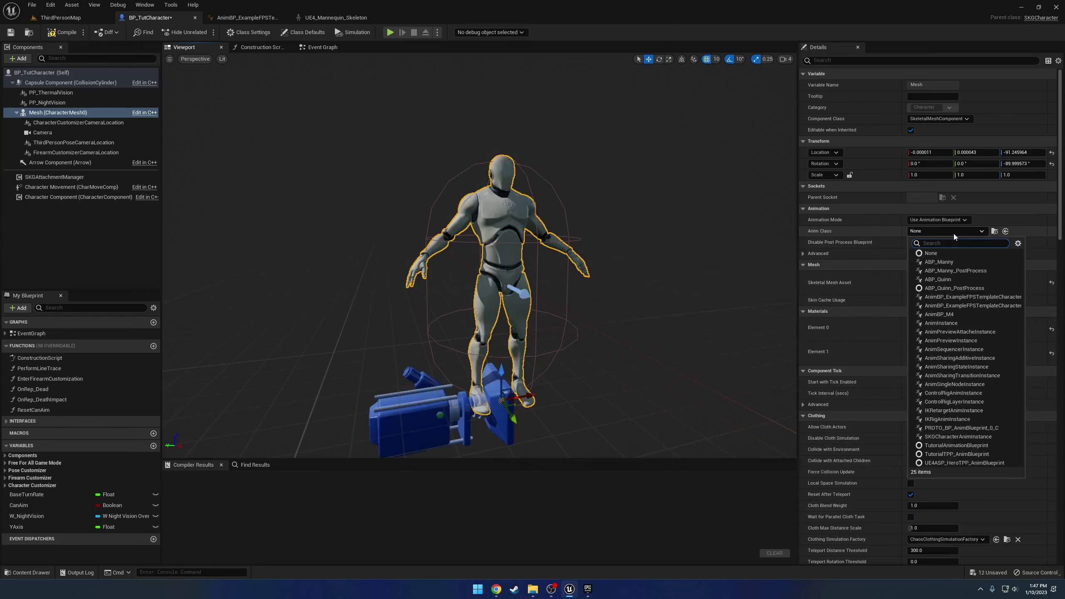
{"action": "left_click", "coordinate": [245, 17]}
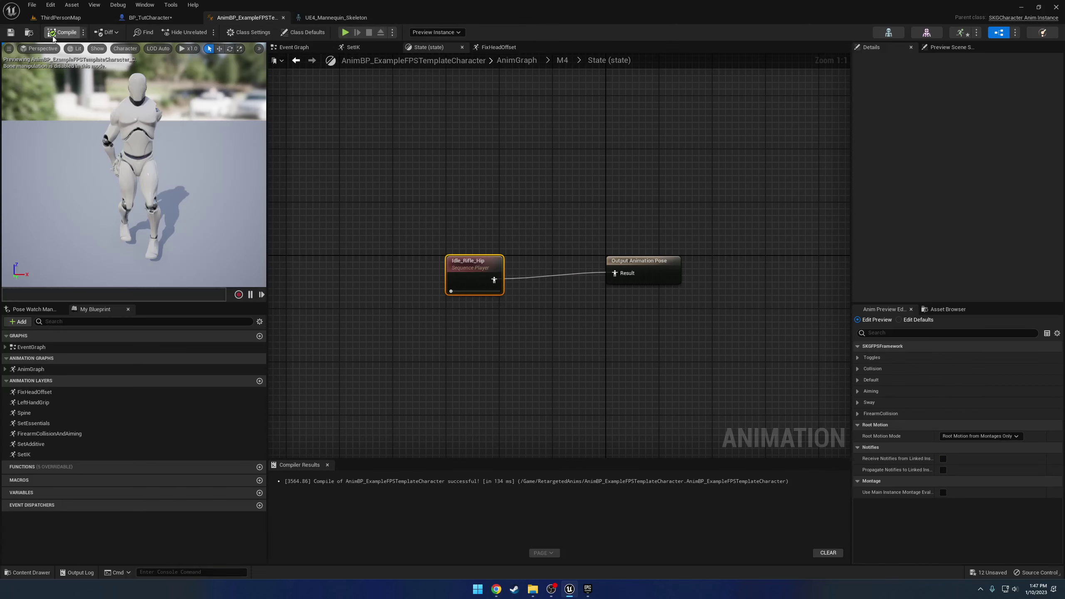
{"action": "key", "text": "ctrl+space"}
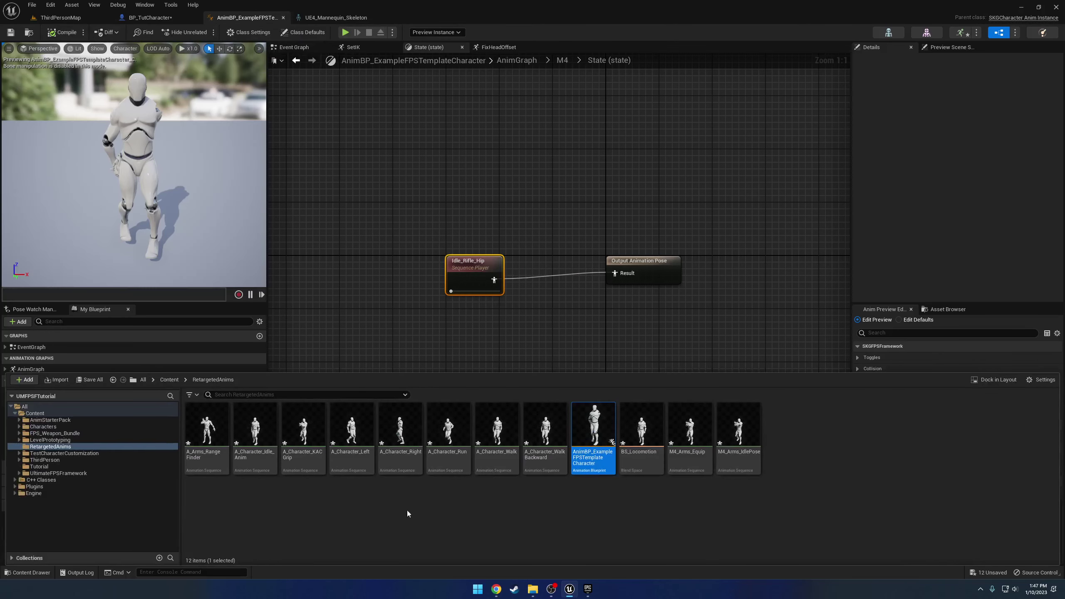
{"action": "left_click", "coordinate": [591, 455]}
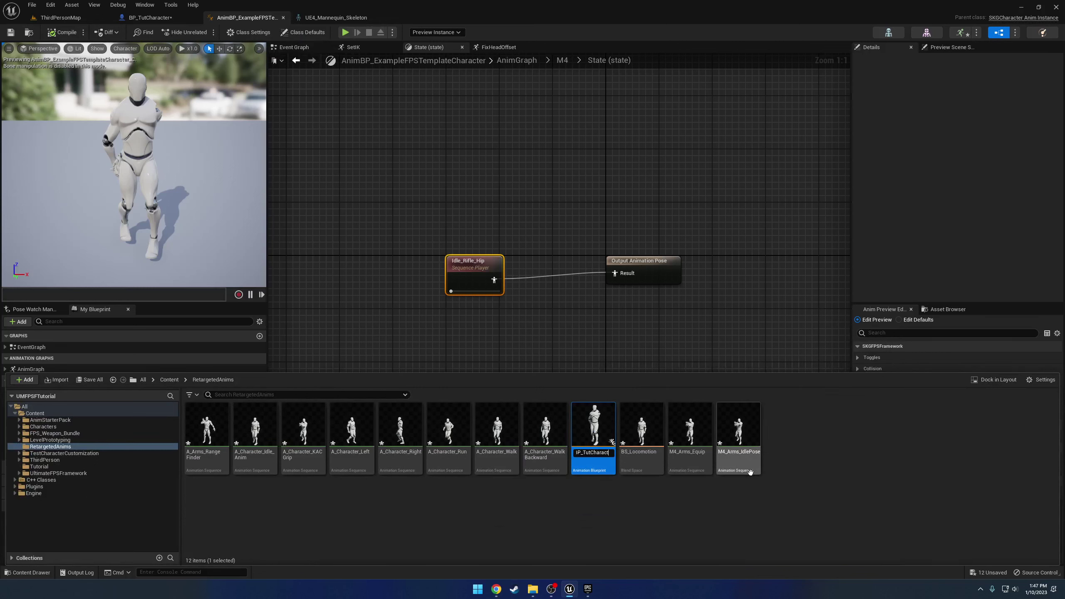
{"action": "key", "text": "Return"}
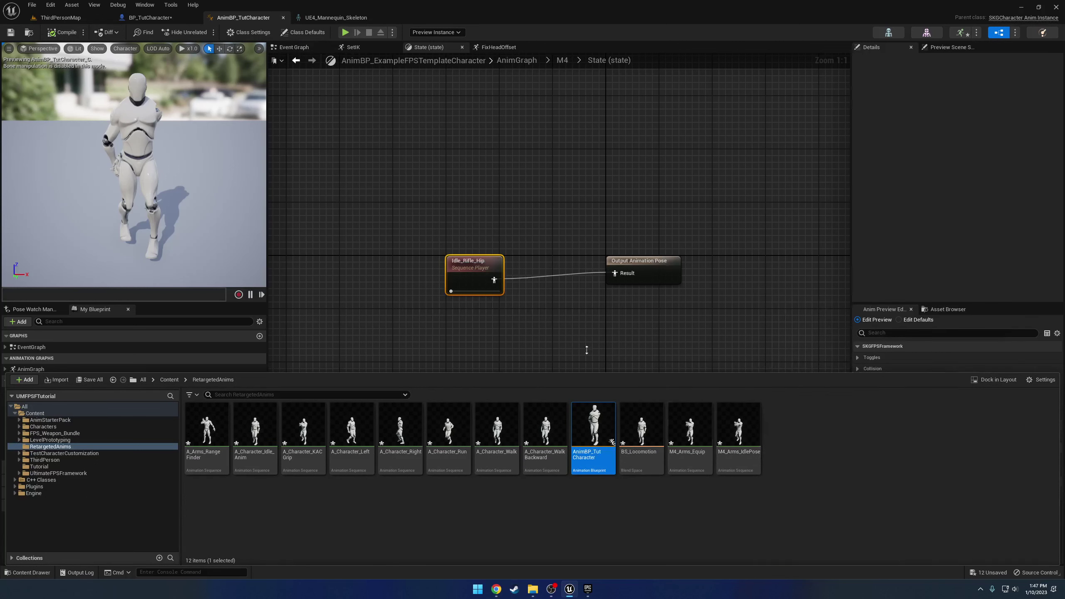
{"action": "left_click", "coordinate": [32, 4]}
{"action": "left_click", "coordinate": [84, 47]}
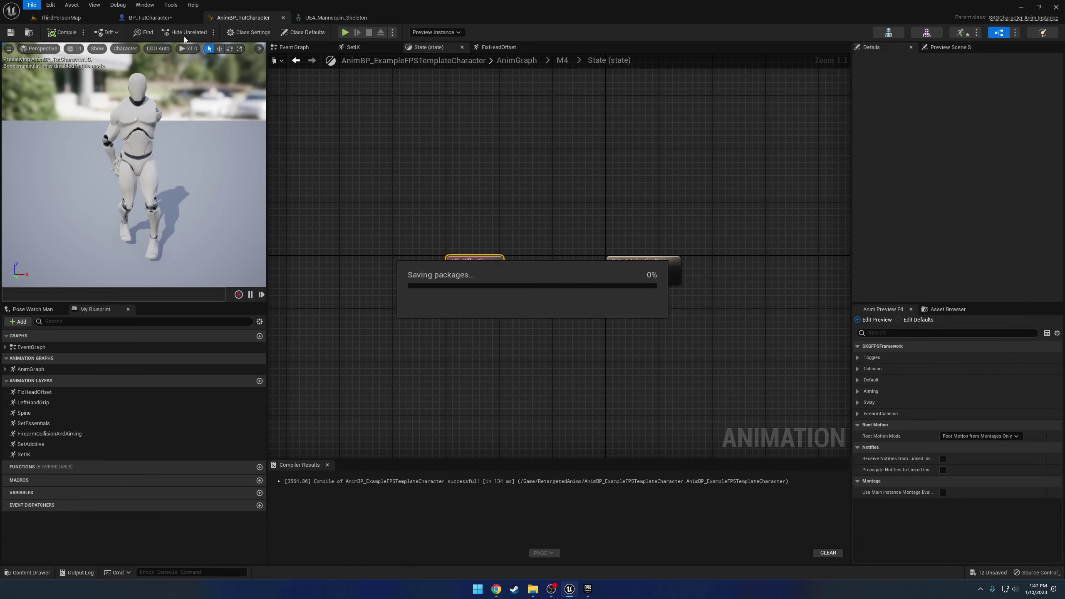
Step: Assign AnimBP_TutCharacter as the anim class of BP_TutCharacter's mesh and compile the blueprint
{"action": "left_click", "coordinate": [149, 17]}
{"action": "left_click", "coordinate": [946, 231]}
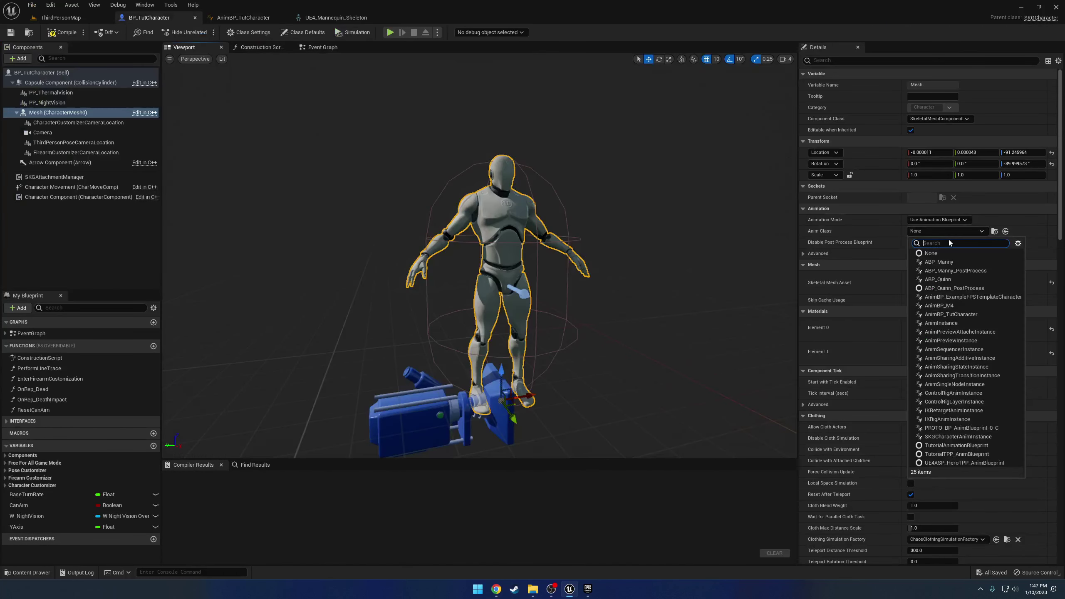
{"action": "type", "text": "tut"}
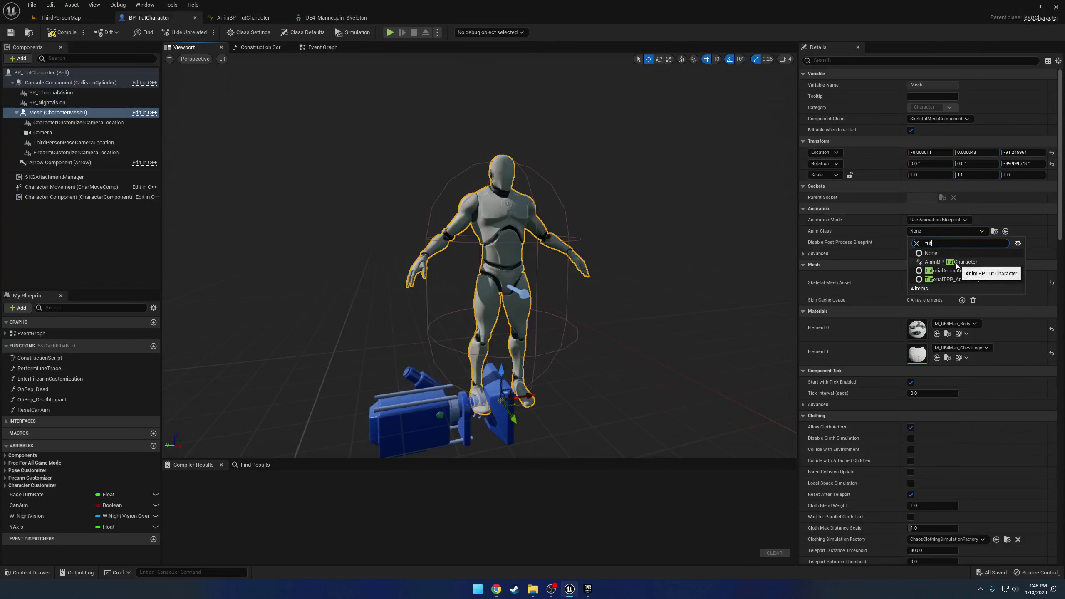
{"action": "left_click", "coordinate": [960, 262]}
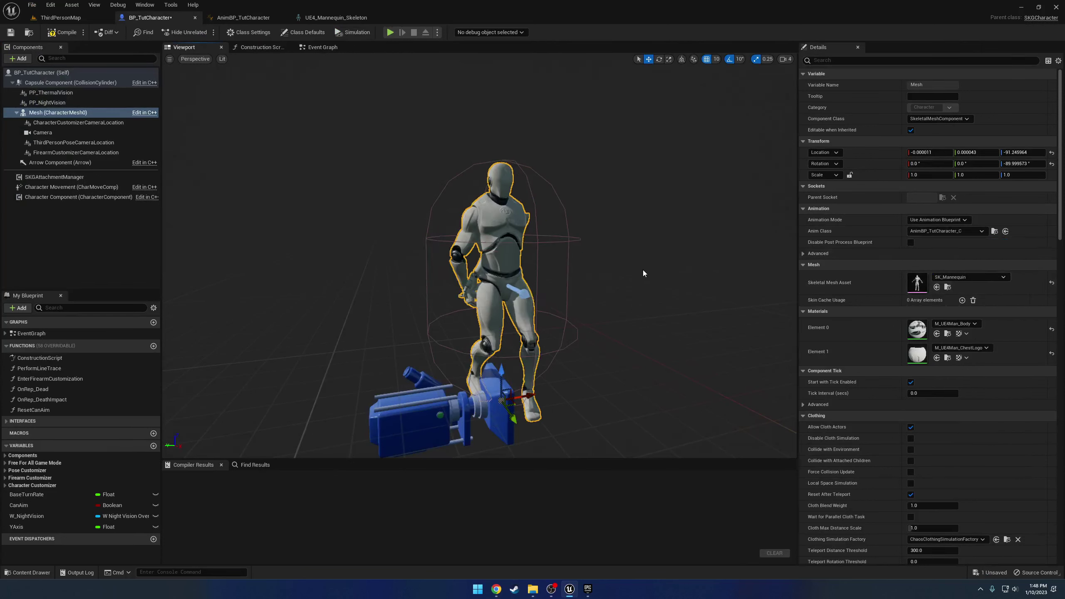
{"action": "right_click_drag", "start_coordinate": [617, 338], "coordinate": [648, 340]}
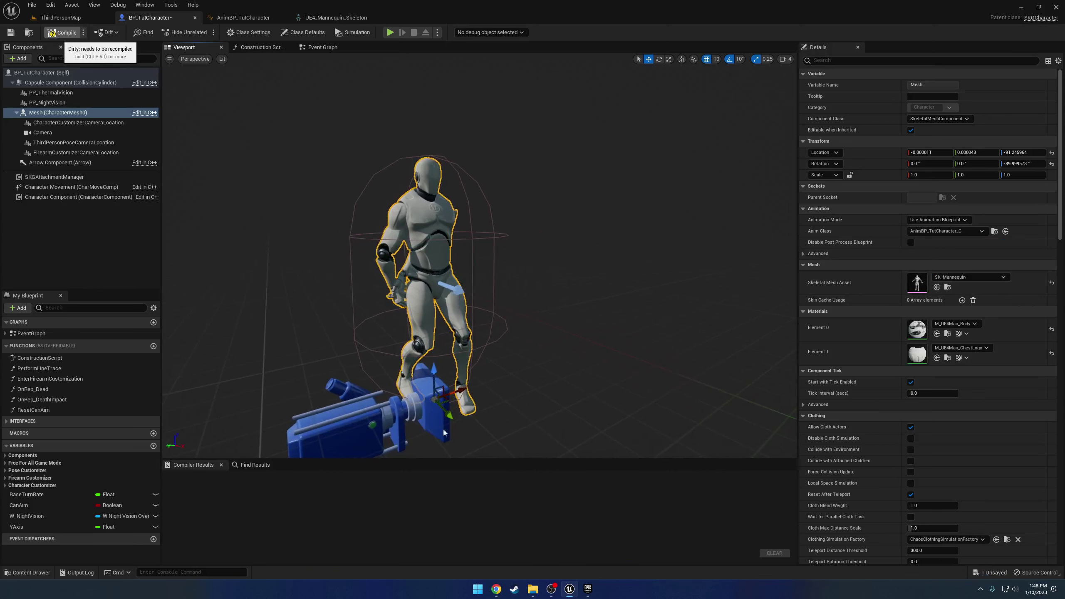
{"action": "key", "text": "F7"}
Step: Add a socket named Camera to the head bone of UE4_Mannequin_Skeleton
{"action": "left_click", "coordinate": [418, 379]}
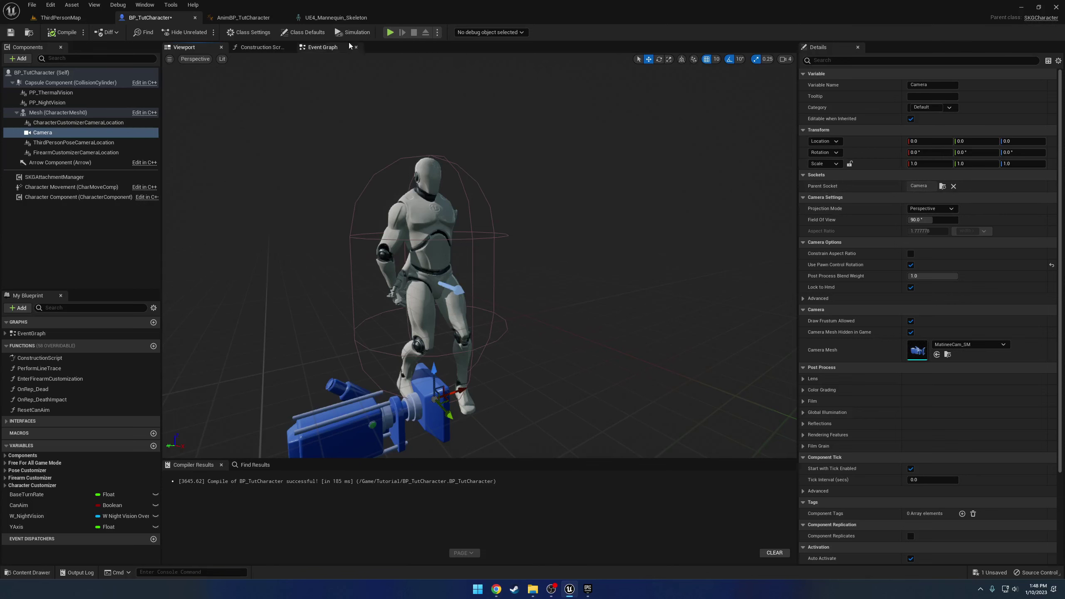
{"action": "left_click", "coordinate": [336, 17]}
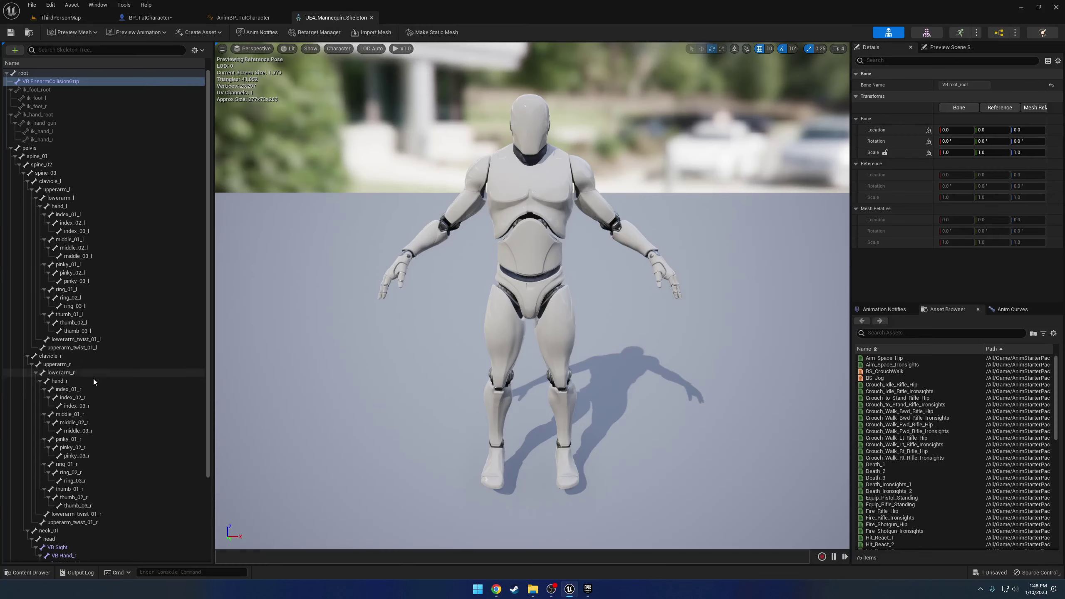
{"action": "left_click", "coordinate": [55, 539]}
{"action": "right_click_drag", "start_coordinate": [377, 294], "coordinate": [235, 252]}
{"action": "left_click", "coordinate": [838, 49]}
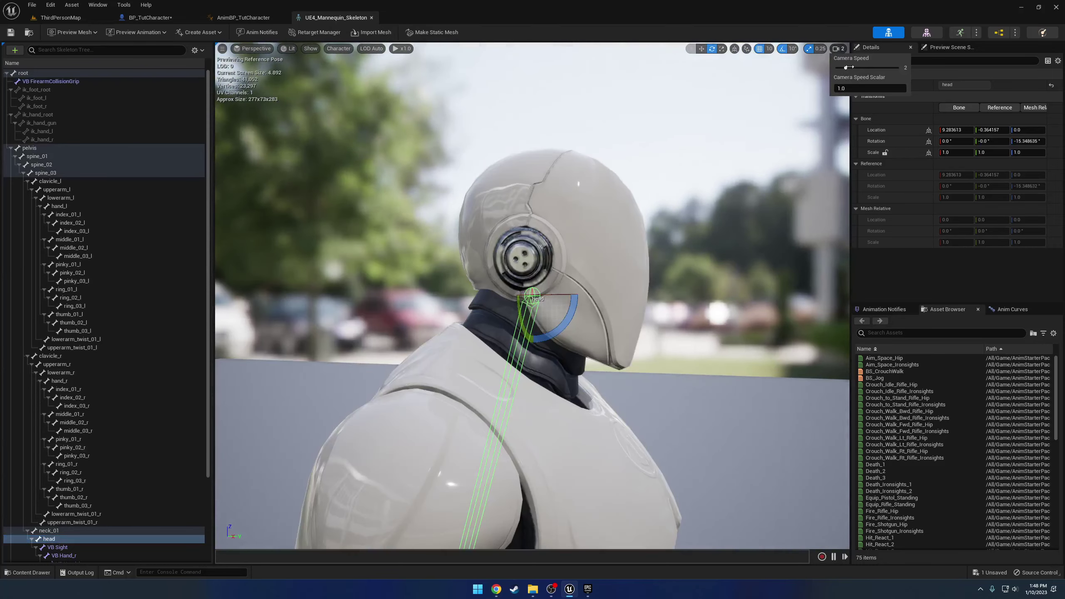
{"action": "right_click_drag", "start_coordinate": [697, 233], "coordinate": [730, 231]}
{"action": "left_click", "coordinate": [54, 539]}
{"action": "right_click", "coordinate": [54, 540]}
{"action": "left_click", "coordinate": [108, 451]}
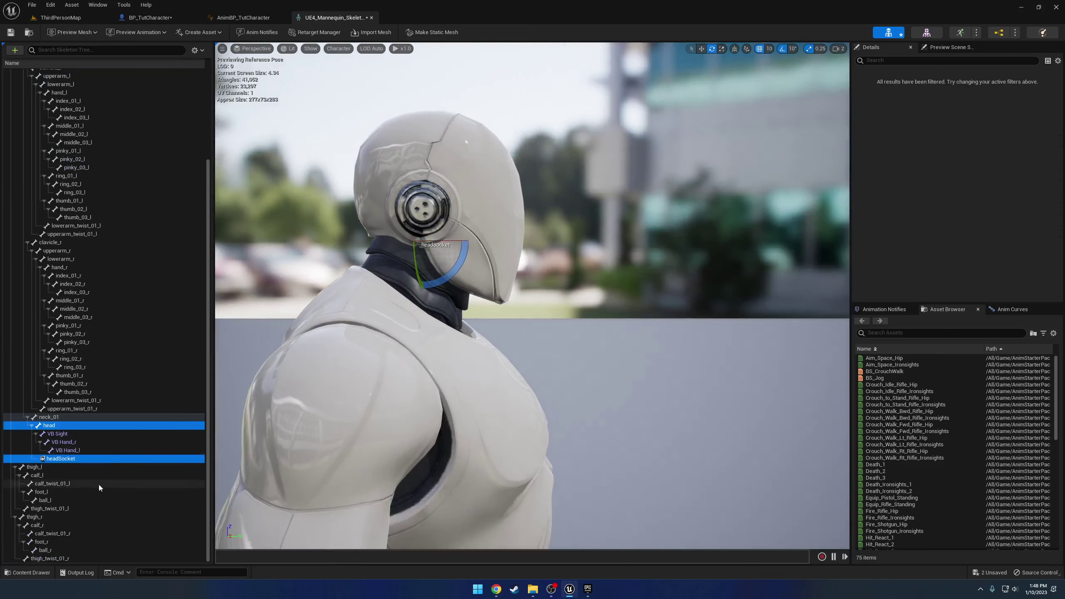
{"action": "left_click", "coordinate": [65, 458]}
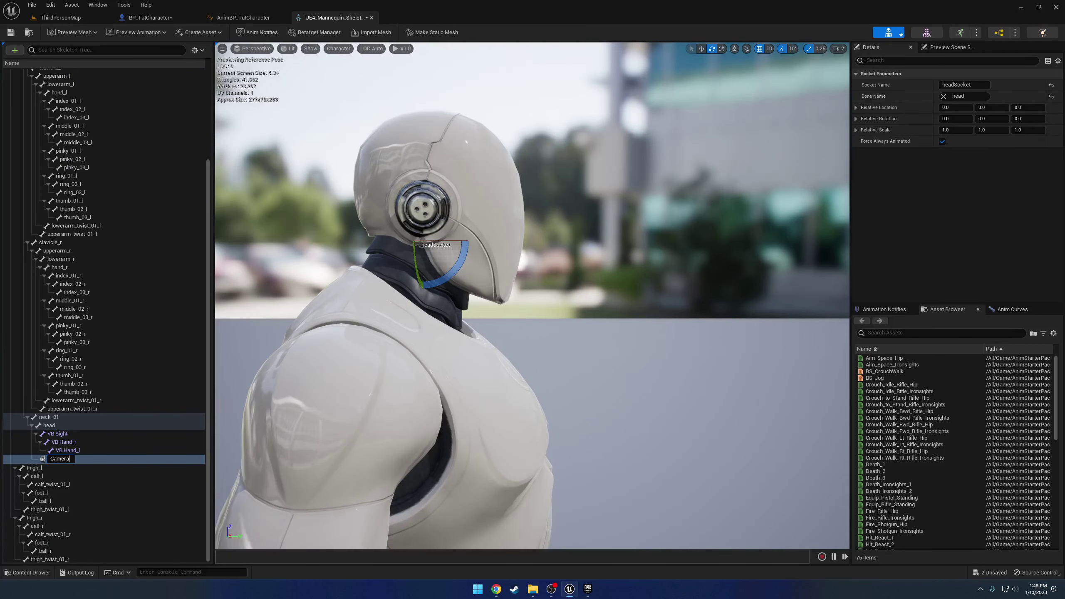
{"action": "key", "text": "Return"}
Step: Move the Camera socket in front of the mannequin's face, to a relative location of about 5.3, 14.2, 0, and save the skeleton
{"action": "right_click_drag", "start_coordinate": [411, 367], "coordinate": [401, 373]}
{"action": "key", "text": "w"}
{"action": "left_click_drag", "start_coordinate": [494, 224], "coordinate": [596, 212]}
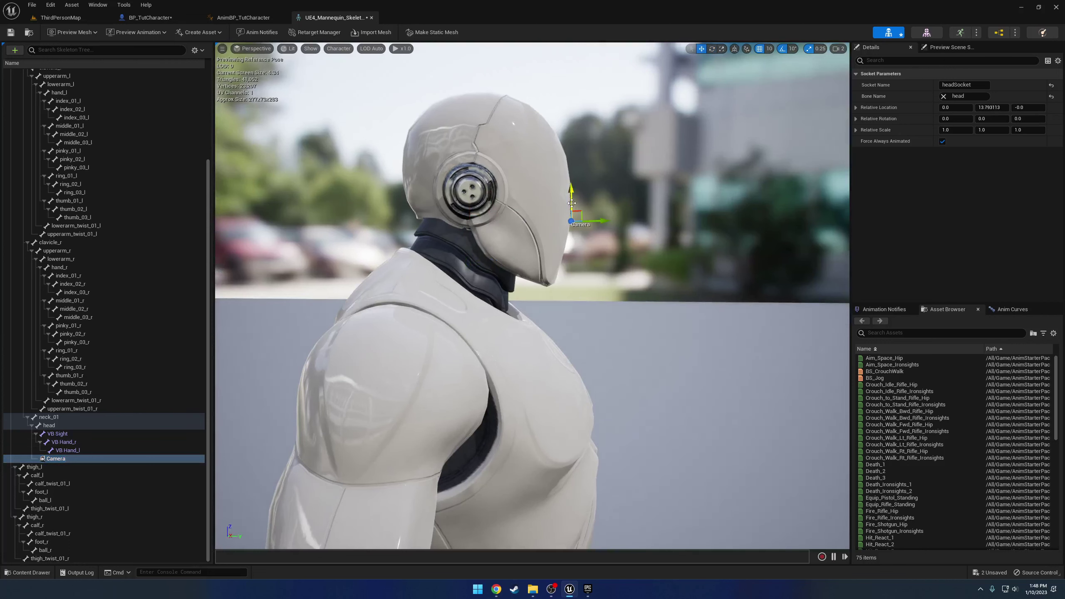
{"action": "right_click_drag", "start_coordinate": [572, 203], "coordinate": [601, 210]}
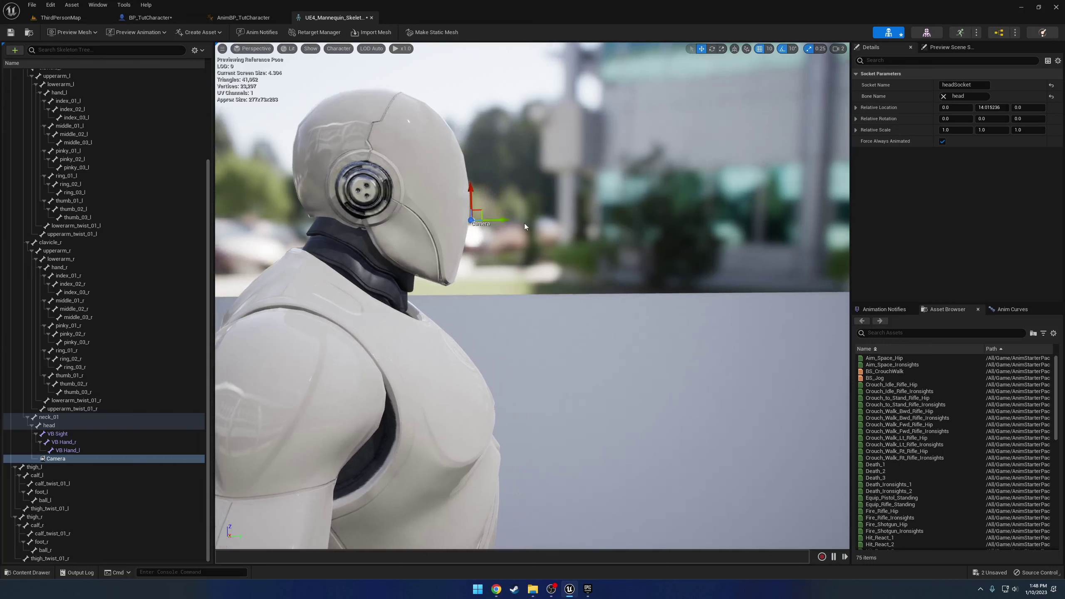
{"action": "middle_click_drag", "start_coordinate": [531, 228], "coordinate": [519, 228]}
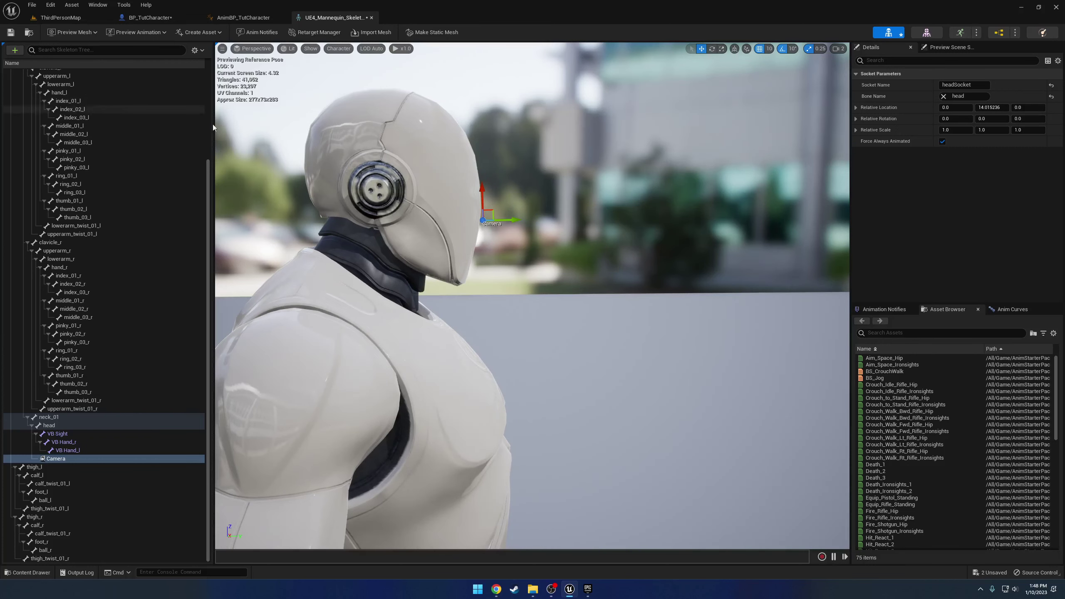
{"action": "right_click_drag", "start_coordinate": [483, 193], "coordinate": [473, 193]}
{"action": "left_click_drag", "start_coordinate": [508, 197], "coordinate": [509, 156]}
{"action": "left_click", "coordinate": [10, 34]}
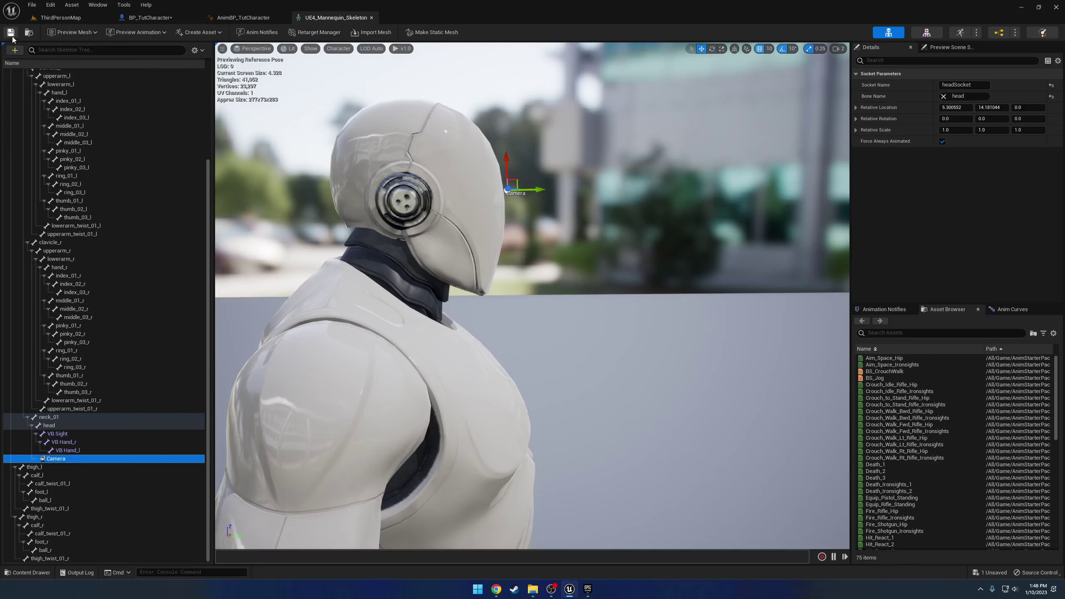
Step: Close the skeleton editor and examine how the Camera component is oriented on the head in BP_TutCharacter's viewport
{"action": "left_click", "coordinate": [372, 18]}
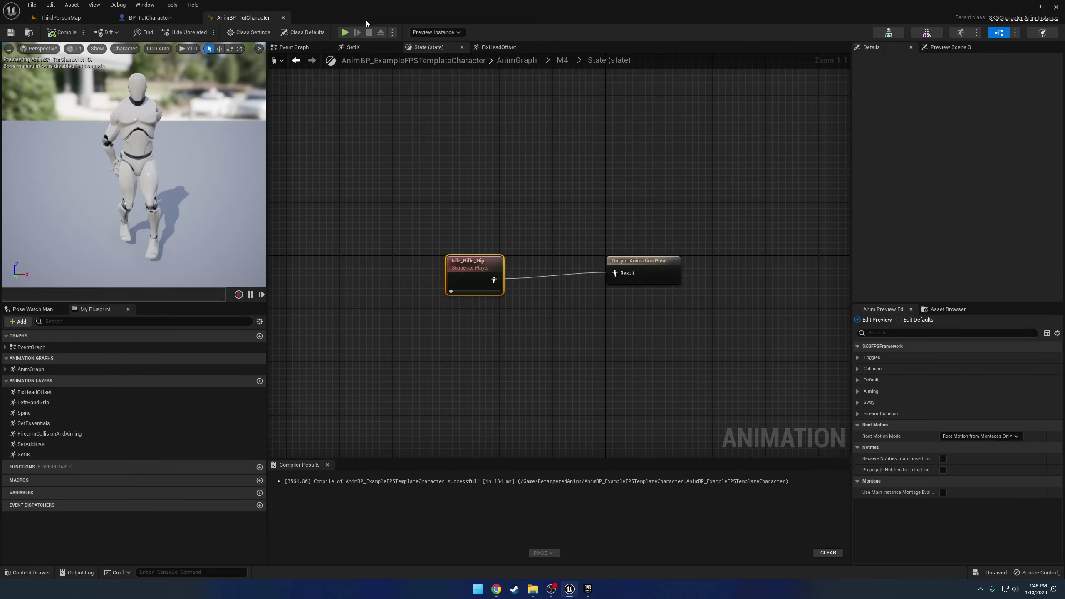
{"action": "left_click", "coordinate": [153, 18]}
{"action": "right_click_drag", "start_coordinate": [396, 213], "coordinate": [311, 243]}
{"action": "key", "text": "w"}
{"action": "key", "text": "d"}
{"action": "right_click_drag", "start_coordinate": [521, 231], "coordinate": [440, 240]}
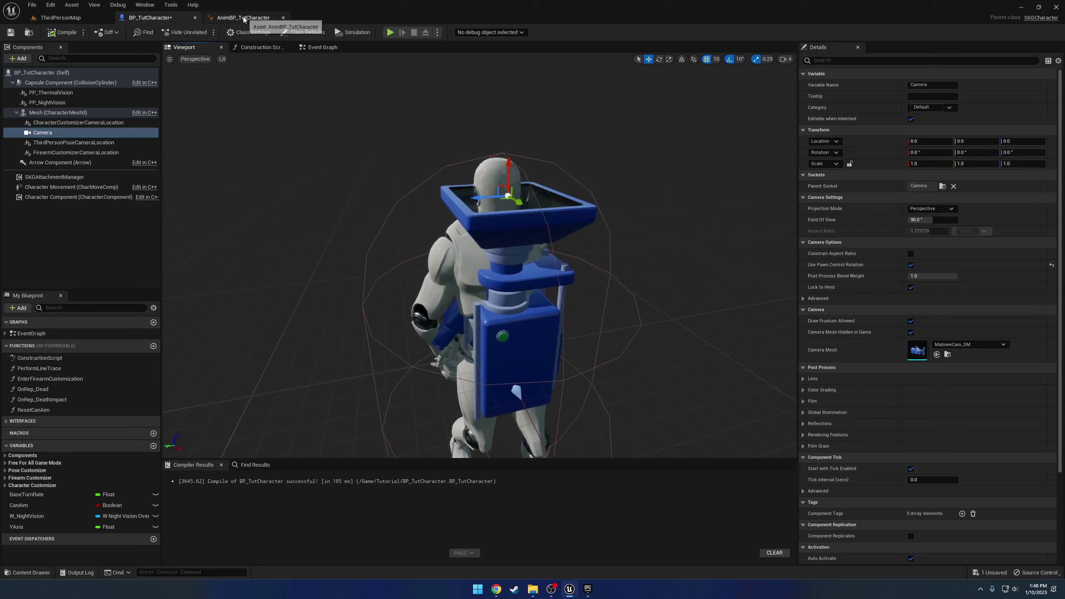
{"action": "right_click_drag", "start_coordinate": [330, 99], "coordinate": [330, 139]}
{"action": "key", "text": "e"}
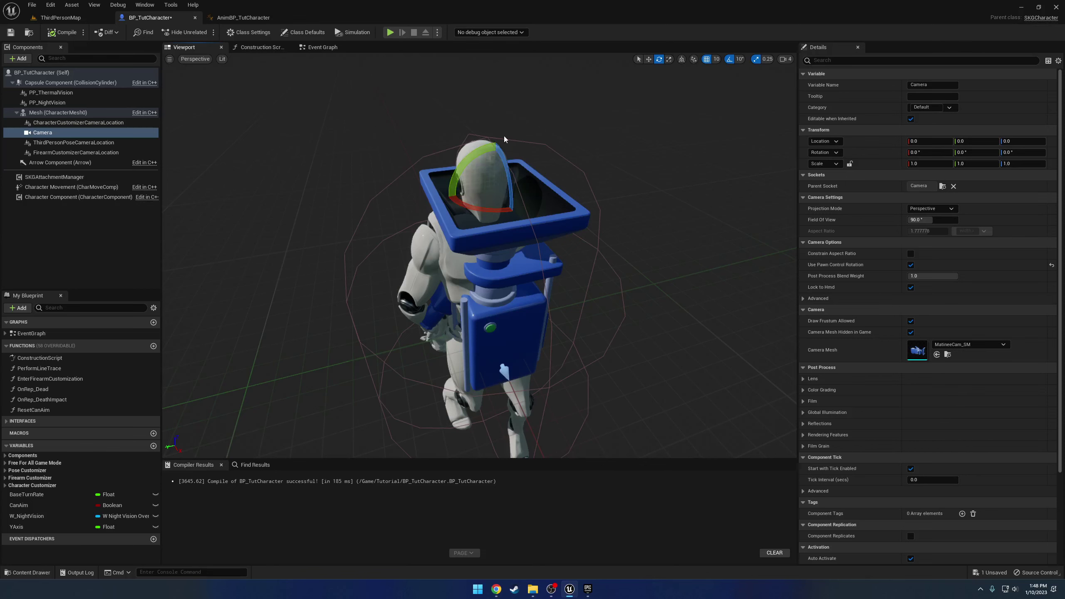
Step: Reopen the mannequin skeleton, rotate the Camera socket so the camera faces forward and upright, save it, and return to BP_TutCharacter
{"action": "left_click", "coordinate": [243, 17]}
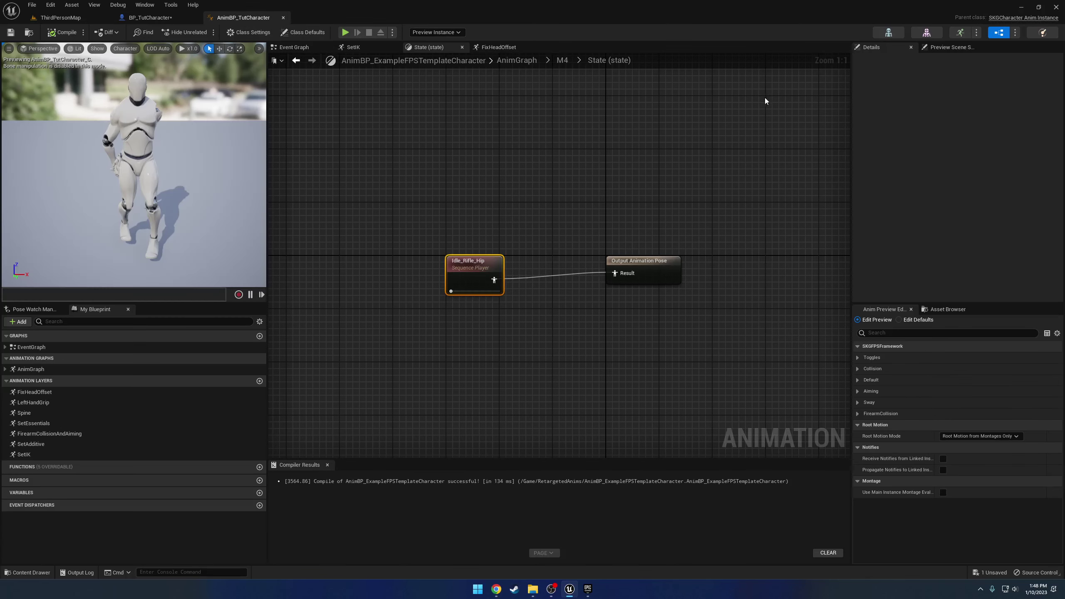
{"action": "left_click", "coordinate": [886, 34]}
{"action": "left_click", "coordinate": [49, 539]}
{"action": "key", "text": "f"}
{"action": "scroll", "coordinate": [113, 546], "scroll_direction": "down", "scroll_amount": 2}
{"action": "left_click", "coordinate": [83, 519]}
{"action": "key", "text": "f"}
{"action": "mouse_move", "coordinate": [542, 380]}
{"action": "right_mouse_down"}
{"action": "mouse_move", "coordinate": [542, 419]}
{"action": "mouse_move", "coordinate": [542, 380]}
{"action": "right_mouse_up"}
{"action": "left_click_drag", "start_coordinate": [515, 396], "coordinate": [522, 358]}
{"action": "key", "text": "a"}
{"action": "right_click_drag", "start_coordinate": [517, 394], "coordinate": [612, 384]}
{"action": "left_click_drag", "start_coordinate": [487, 413], "coordinate": [510, 470]}
{"action": "left_click", "coordinate": [10, 32]}
{"action": "left_click", "coordinate": [150, 17]}
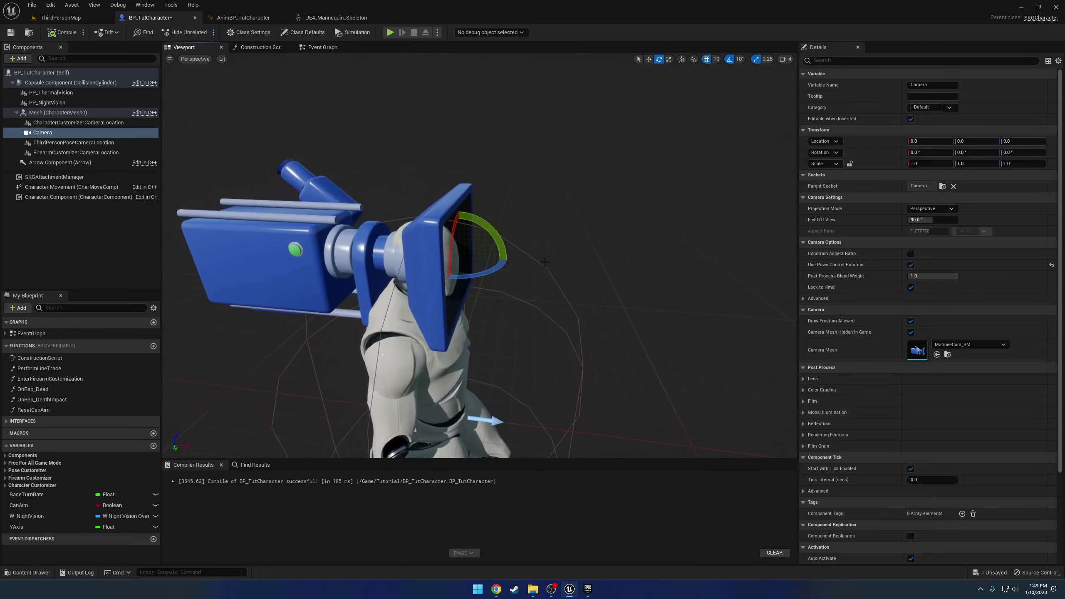
Step: Place BP_TutCharacter from the Tutorial folder into ThirdPersonMap at about 610, 1090, 88
{"action": "left_click", "coordinate": [61, 17]}
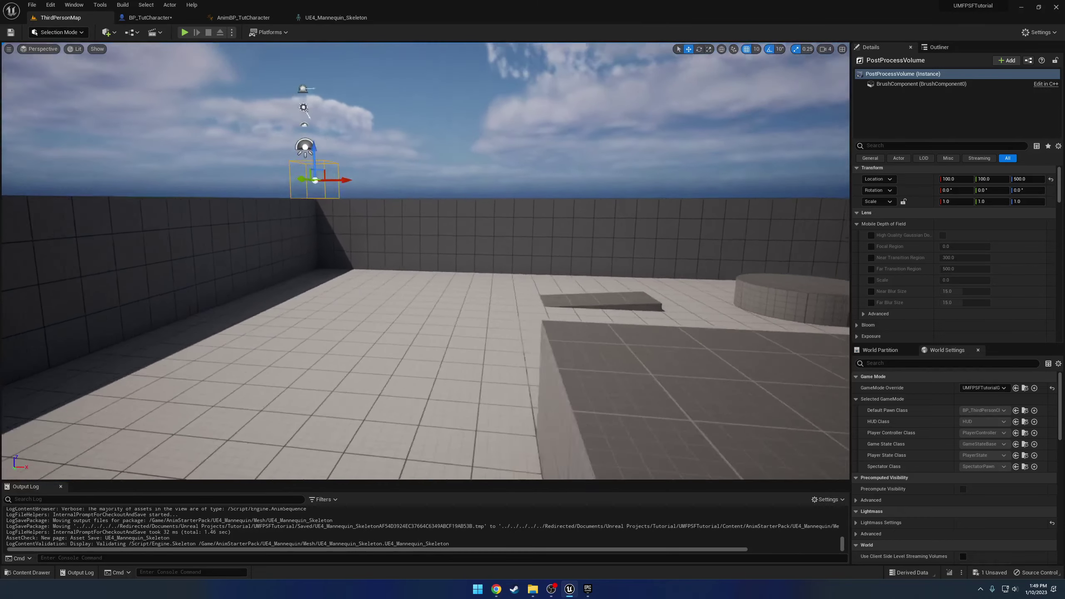
{"action": "right_click_drag", "start_coordinate": [354, 381], "coordinate": [648, 381]}
{"action": "key", "text": "ctrl+space"}
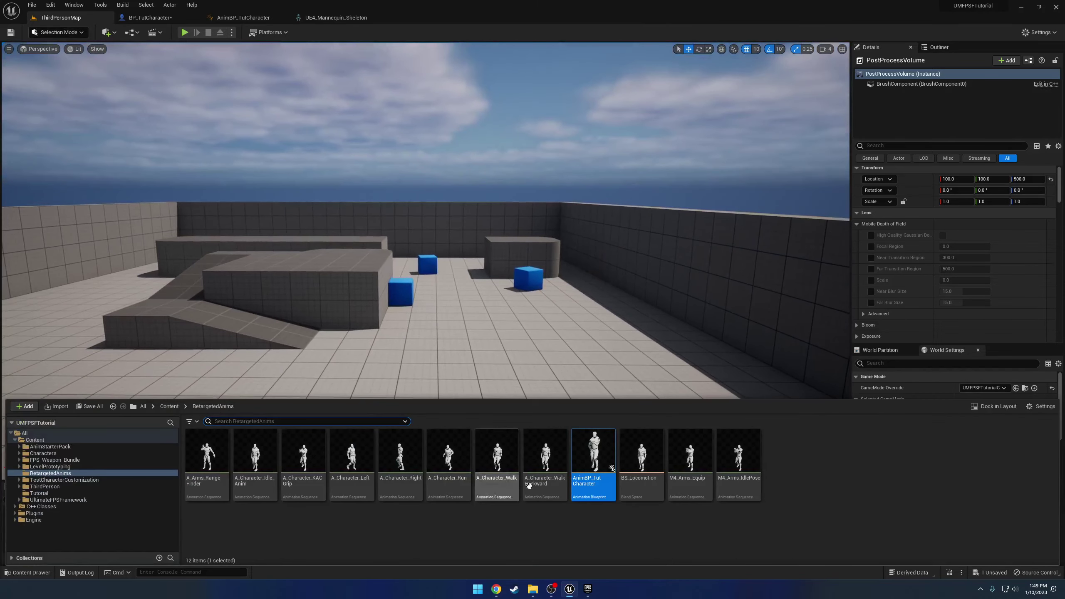
{"action": "left_click", "coordinate": [67, 493]}
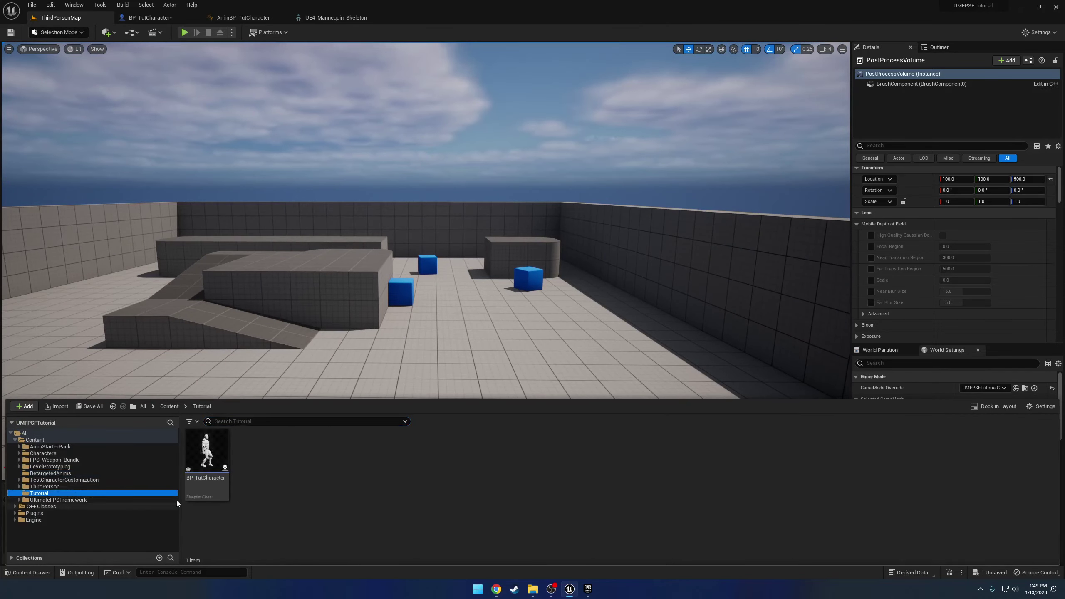
{"action": "left_click_drag", "start_coordinate": [206, 455], "coordinate": [629, 418]}
{"action": "key", "text": "f"}
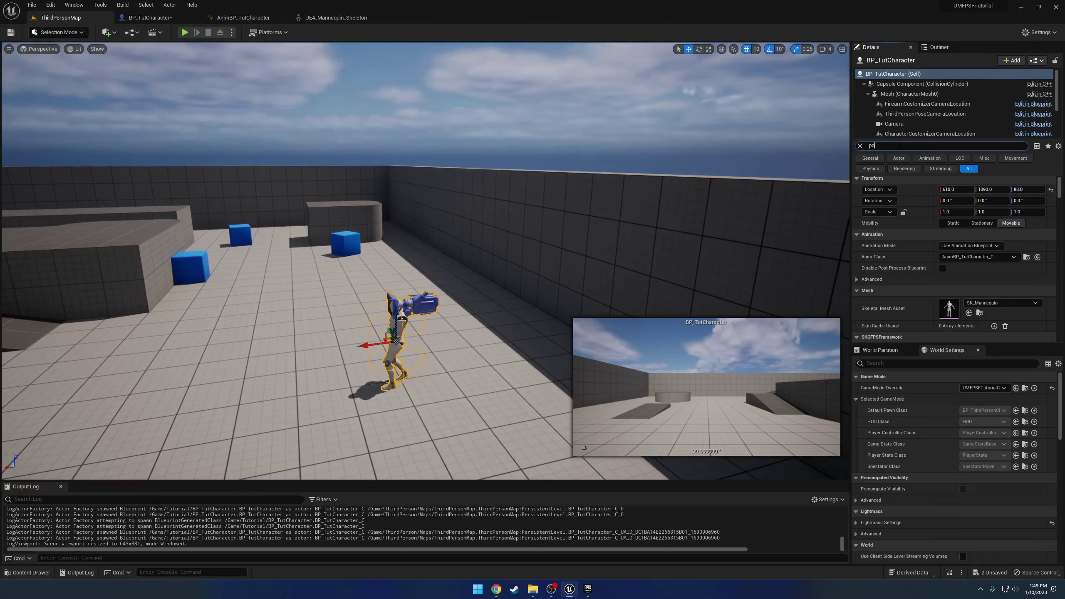
Step: Set Auto Possess Player to Player 0 on the placed BP_TutCharacter and save everything
{"action": "left_click", "coordinate": [963, 193]}
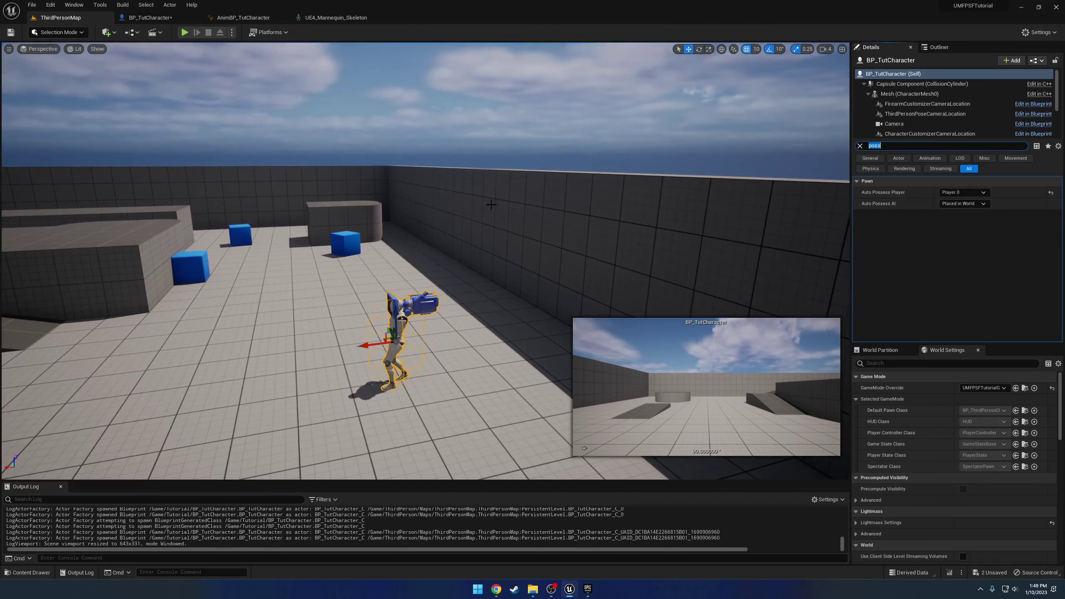
{"action": "right_click_drag", "start_coordinate": [407, 203], "coordinate": [372, 201]}
{"action": "key", "text": "ctrl+s"}
{"action": "left_click", "coordinate": [32, 4]}
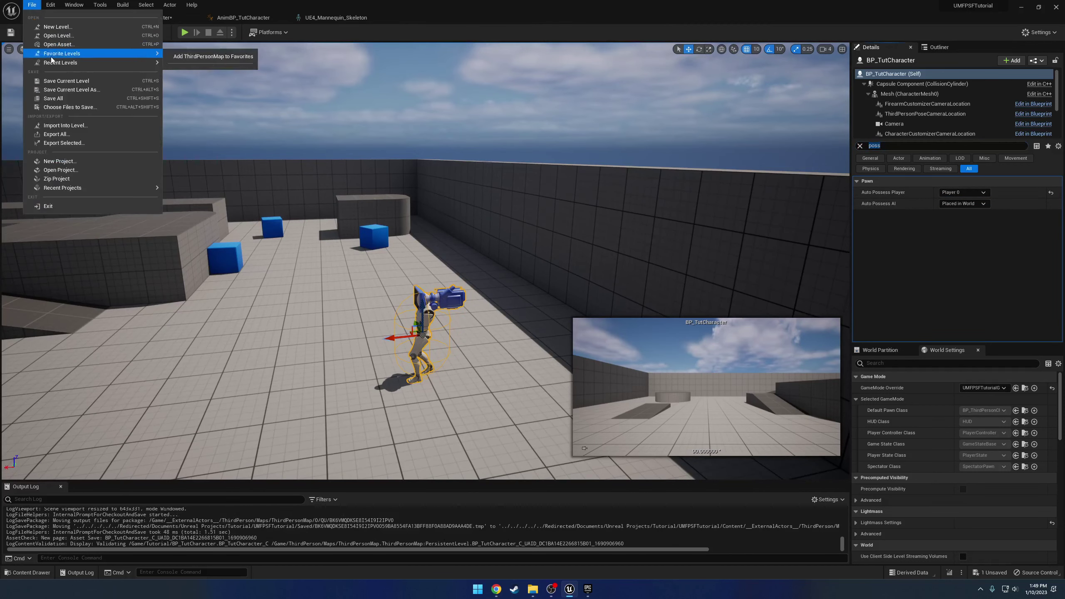
{"action": "left_click", "coordinate": [63, 98]}
Step: Play-test ThirdPersonMap, eject from the character to examine it from outside, and stop the session
{"action": "left_click", "coordinate": [185, 33]}
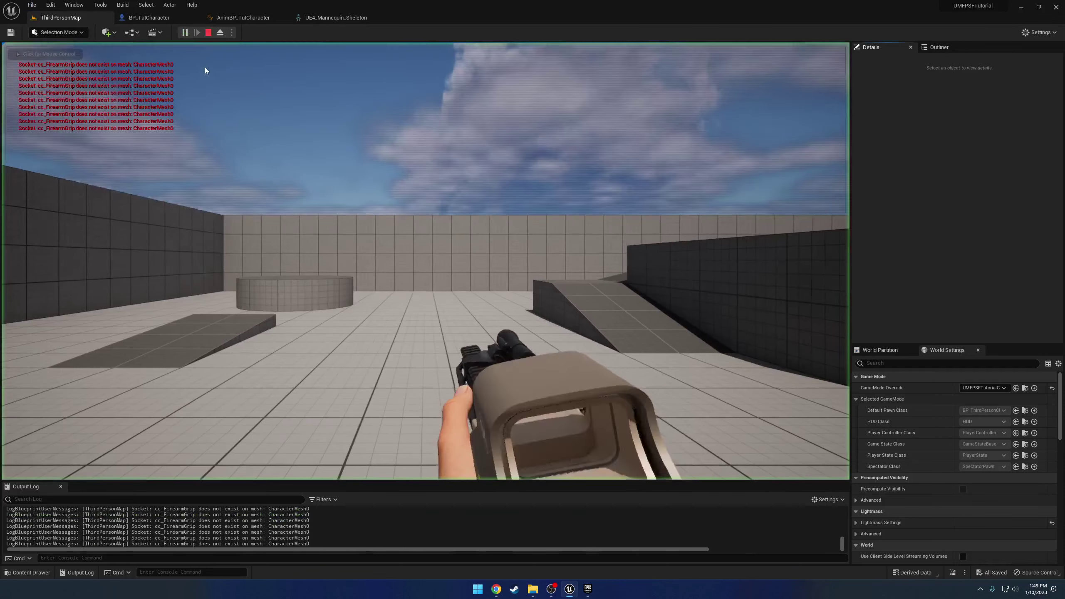
{"action": "left_click", "coordinate": [223, 34]}
{"action": "key", "text": "s"}
{"action": "right_click_drag", "start_coordinate": [364, 132], "coordinate": [283, 132]}
{"action": "key", "text": "Escape"}
{"action": "right_click_drag", "start_coordinate": [423, 167], "coordinate": [583, 214]}
{"action": "key", "text": "s"}
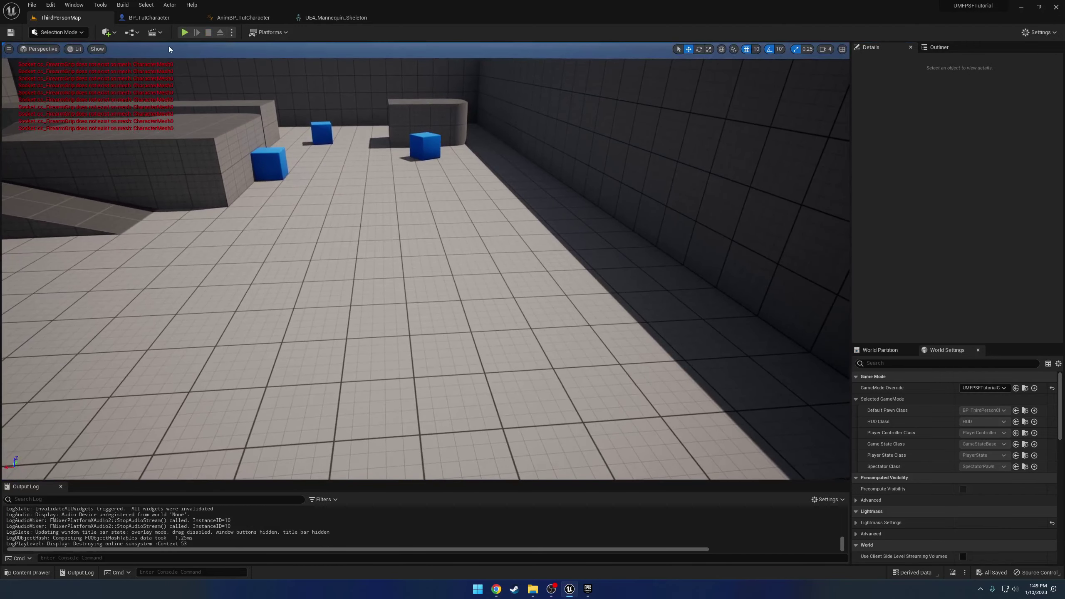
Step: Find the ExampleFPSTemplateCharacter in the Outliner by searching "exam" and try to delete it from ThirdPersonMap
{"action": "left_click", "coordinate": [939, 47]}
{"action": "left_click", "coordinate": [943, 61]}
{"action": "type", "text": "exam"}
{"action": "left_click", "coordinate": [928, 92]}
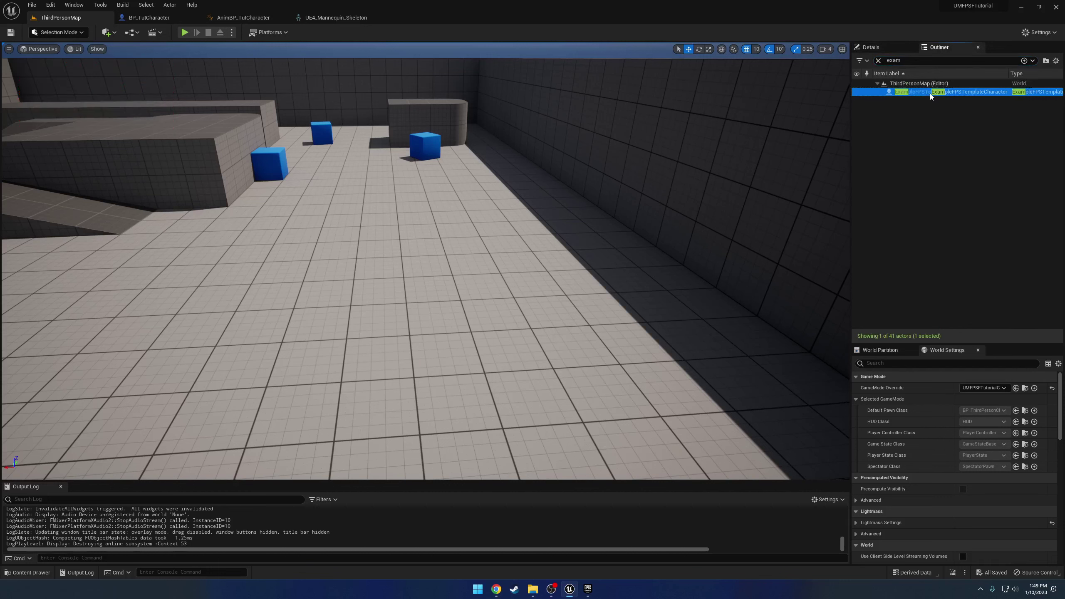
{"action": "key", "text": "Delete"}
{"action": "right_click", "coordinate": [928, 93]}
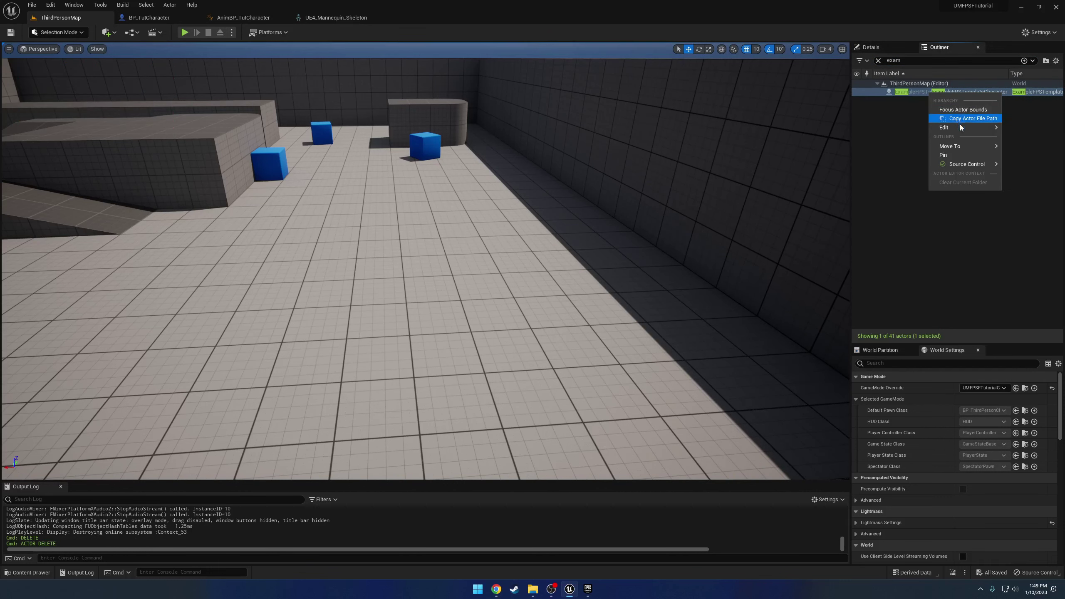
{"action": "mouse_move", "coordinate": [961, 129]}
{"action": "left_click", "coordinate": [964, 110]}
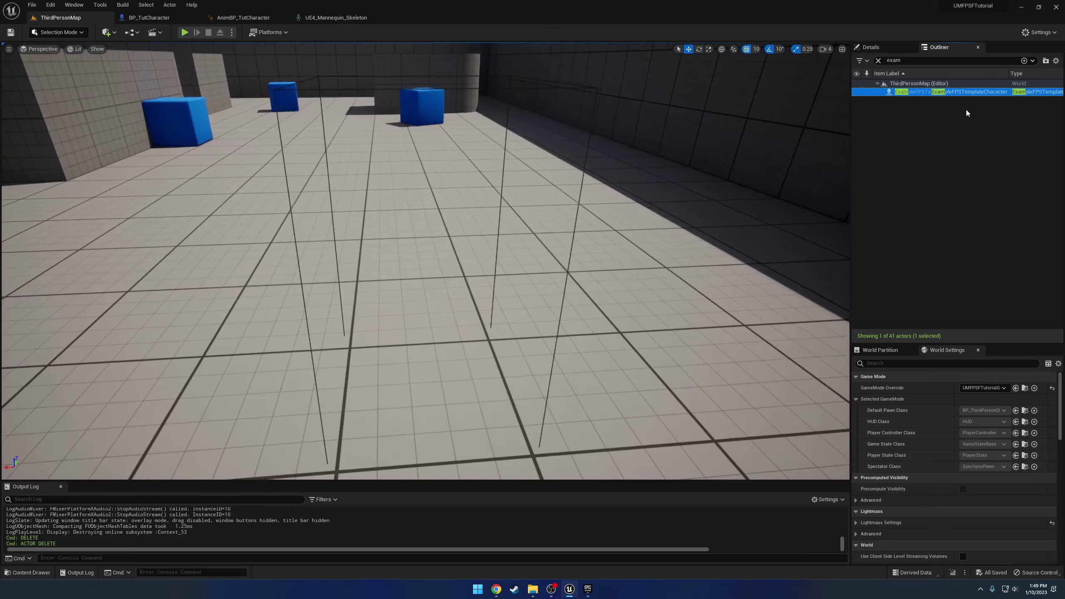
{"action": "right_click", "coordinate": [941, 95]}
{"action": "mouse_move", "coordinate": [971, 129]}
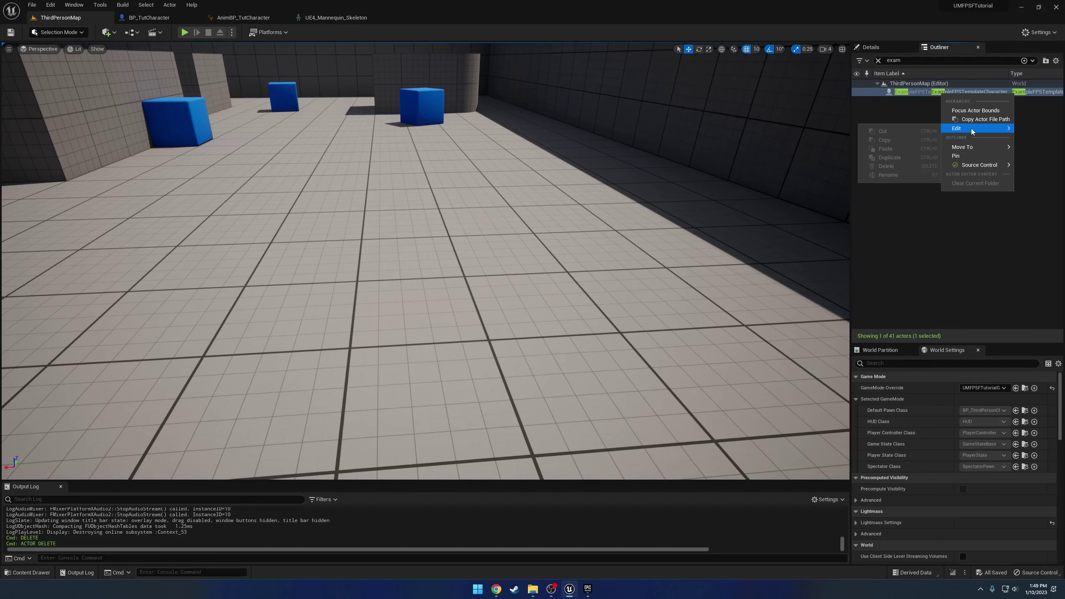
Step: Play-test ThirdPersonMap, eject and delete the ExampleFPSTemplateCharacter within the running session, stop, and reselect that actor in the editor
{"action": "left_click", "coordinate": [187, 33]}
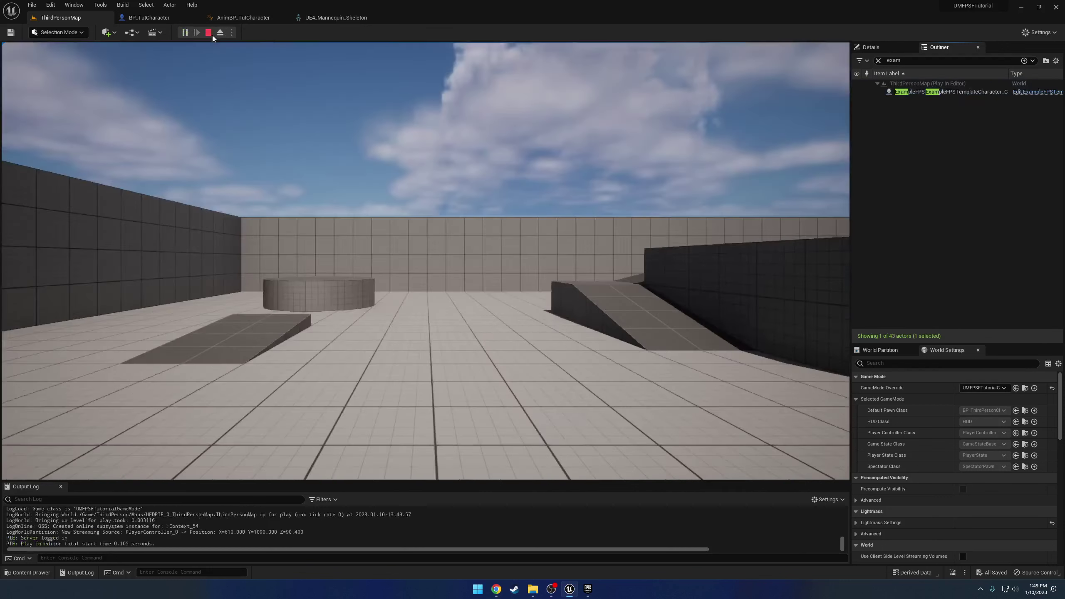
{"action": "left_click", "coordinate": [213, 33]}
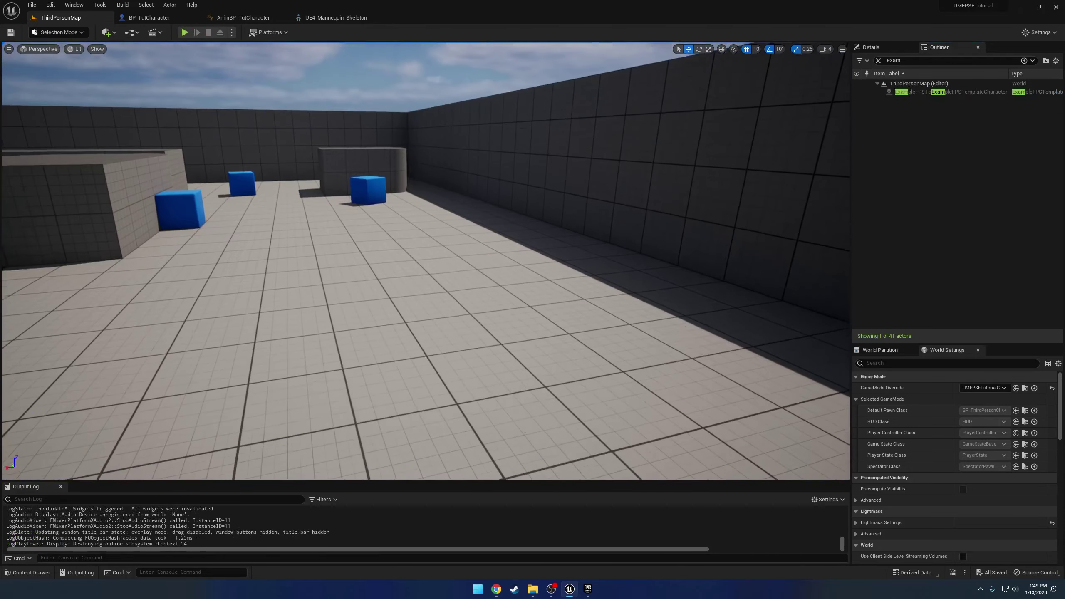
{"action": "left_click", "coordinate": [184, 32]}
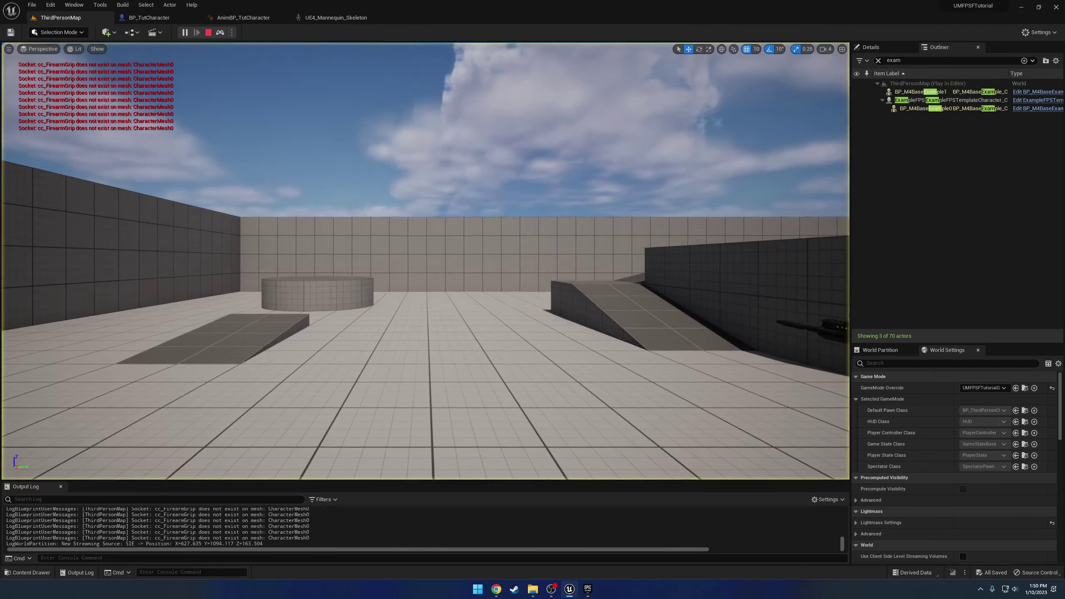
{"action": "left_click", "coordinate": [220, 33]}
{"action": "key", "text": "Delete"}
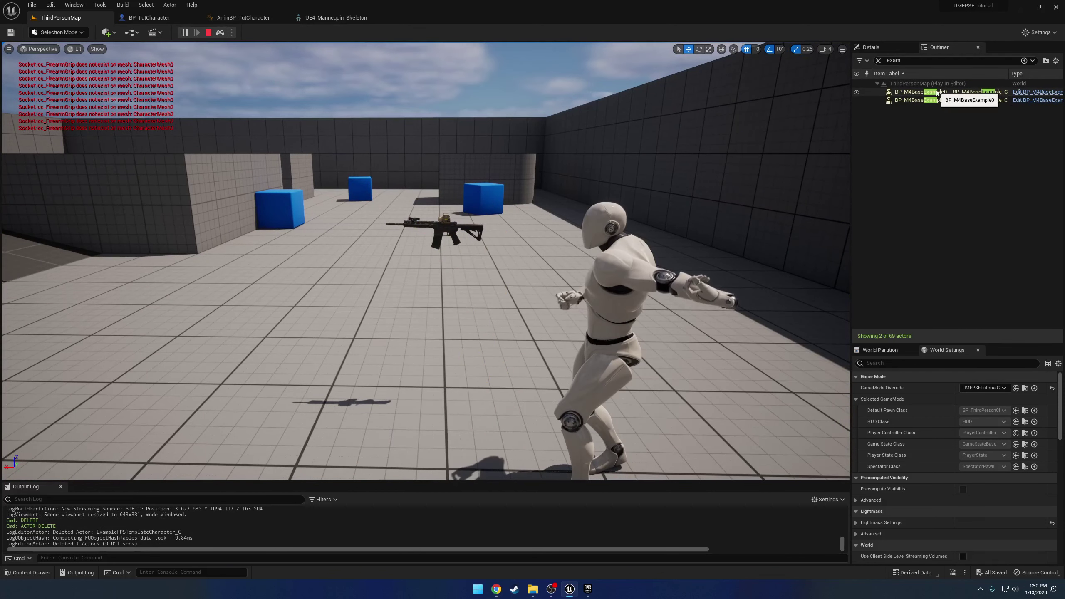
{"action": "left_click", "coordinate": [209, 33]}
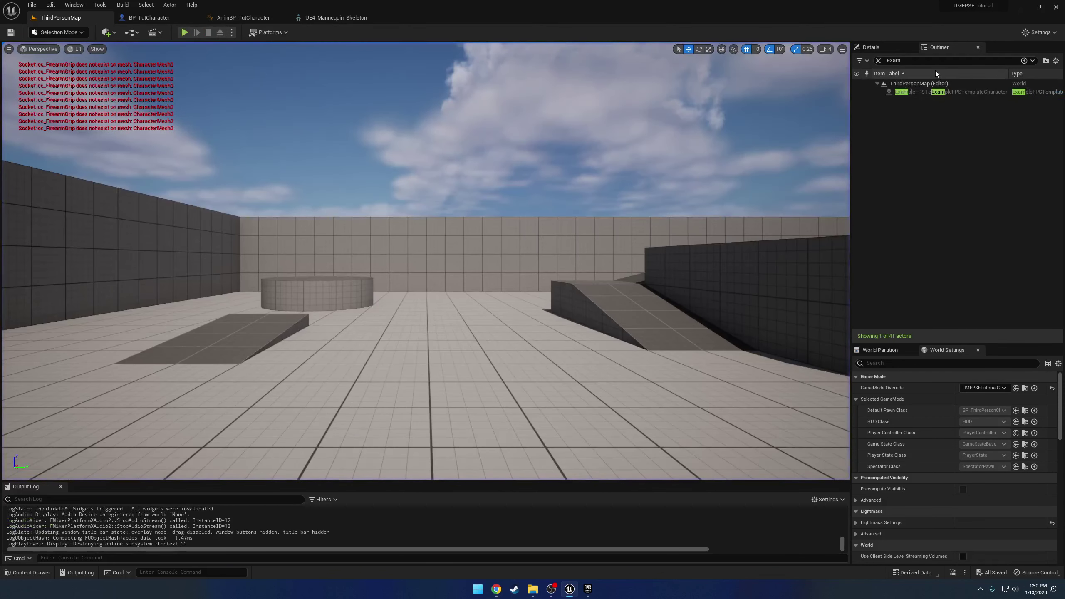
{"action": "left_click", "coordinate": [933, 91]}
{"action": "right_click", "coordinate": [932, 91]}
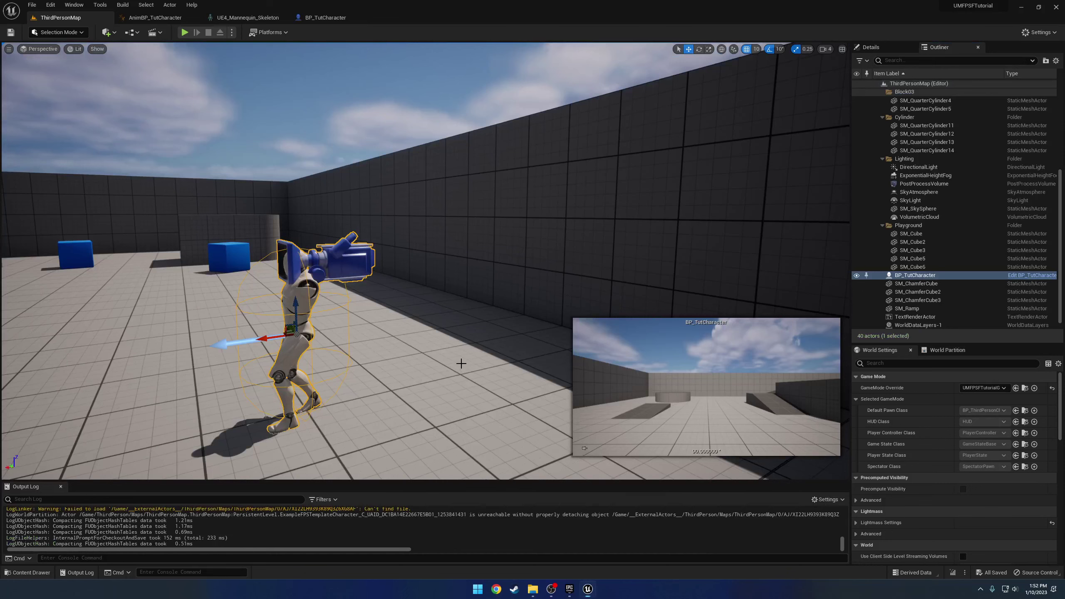
Step: Examine the placed BP_TutCharacter from several angles and play-test ThirdPersonMap briefly before stopping the session
{"action": "right_click_drag", "start_coordinate": [461, 363], "coordinate": [475, 316]}
{"action": "right_click_drag", "start_coordinate": [401, 320], "coordinate": [411, 311]}
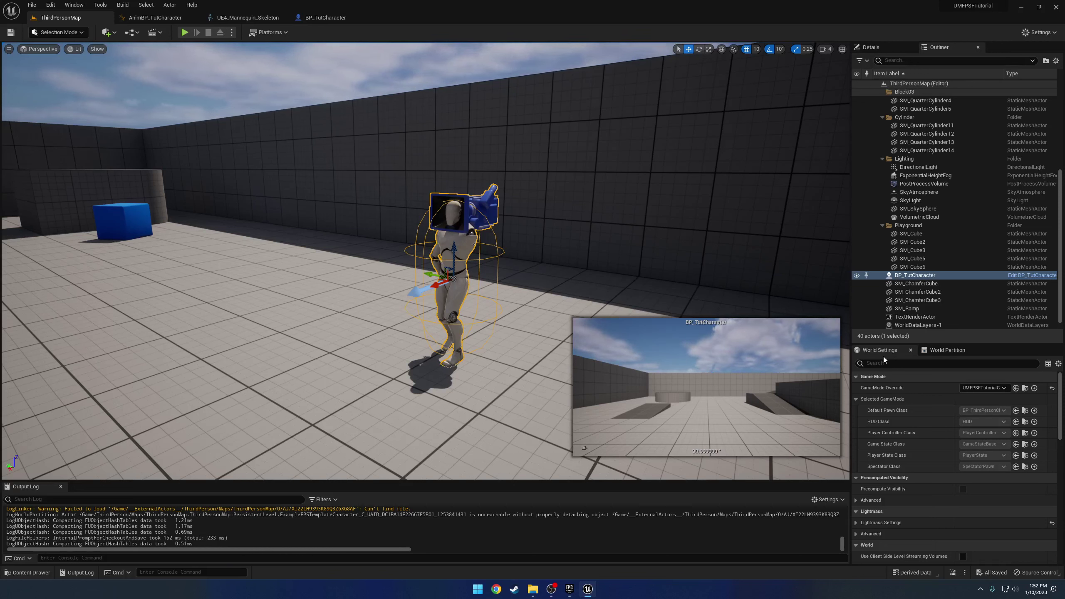
{"action": "left_click", "coordinate": [944, 351]}
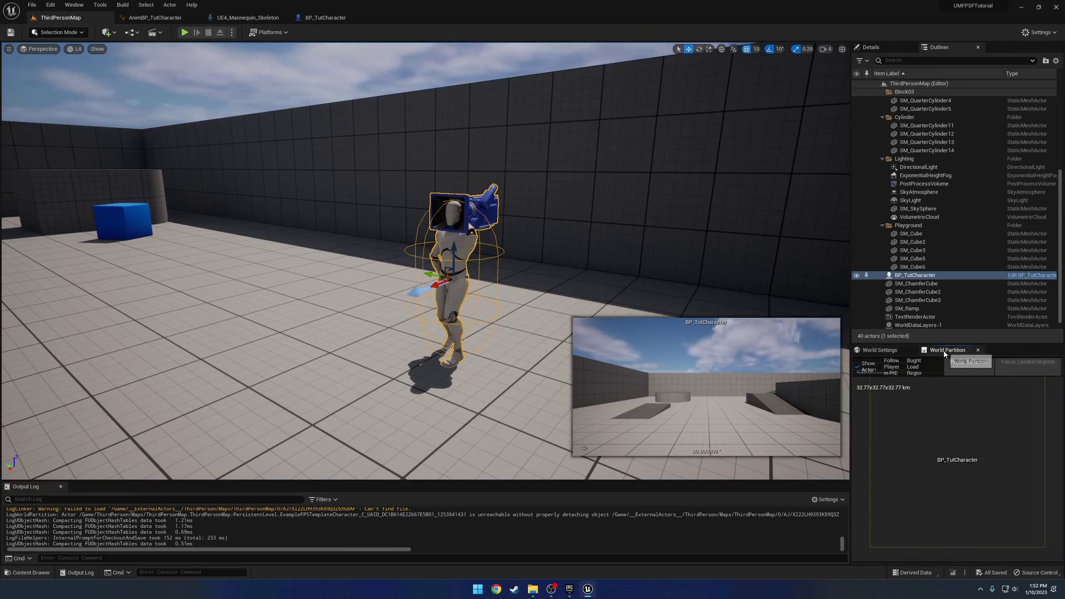
{"action": "left_click", "coordinate": [888, 353]}
{"action": "right_click_drag", "start_coordinate": [536, 266], "coordinate": [409, 258]}
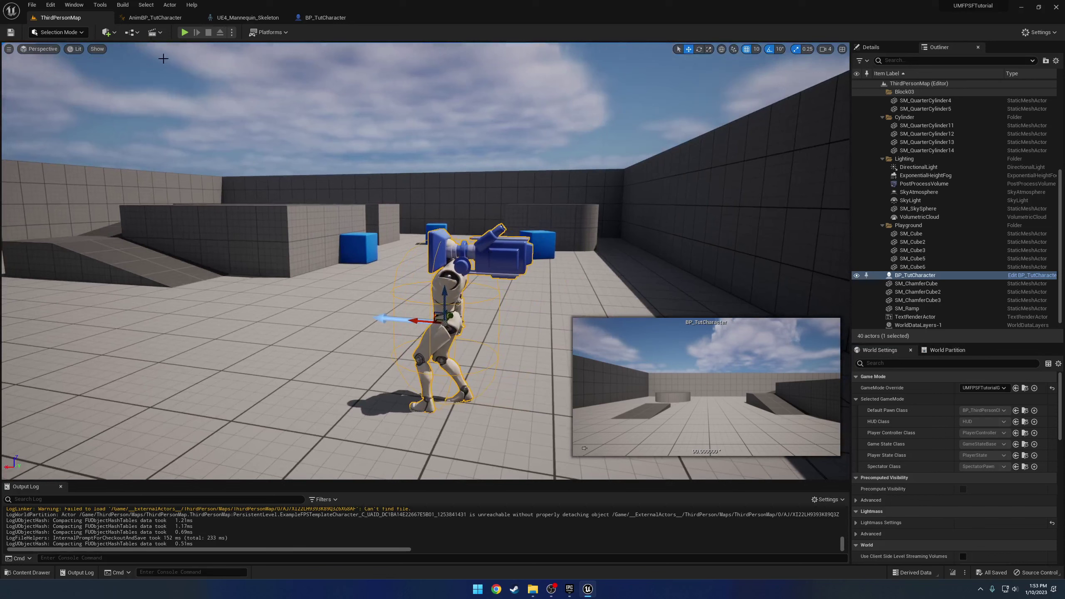
{"action": "left_click", "coordinate": [185, 32]}
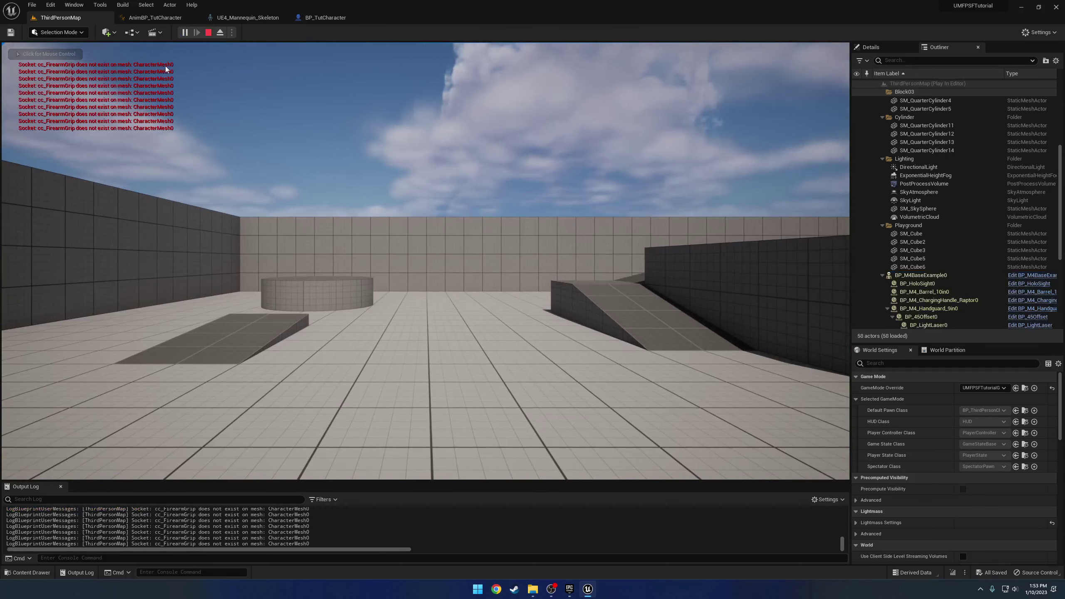
{"action": "left_click", "coordinate": [208, 32]}
Step: Bring BP_TutCharacter forward beside the ThirdPersonMap editor and examine its character mesh from the front
{"action": "left_click_drag", "start_coordinate": [326, 17], "coordinate": [181, 20]}
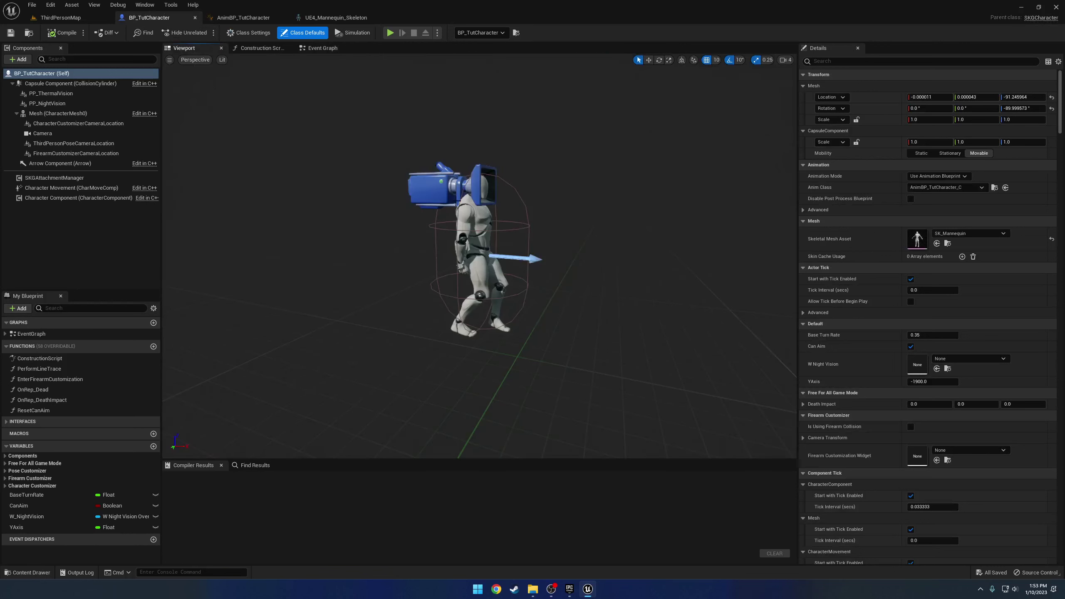
{"action": "left_click", "coordinate": [481, 211]}
{"action": "mouse_move", "coordinate": [481, 211]}
{"action": "right_mouse_down"}
{"action": "mouse_move", "coordinate": [344, 215]}
{"action": "mouse_move", "coordinate": [422, 192]}
{"action": "mouse_move", "coordinate": [444, 235]}
{"action": "mouse_move", "coordinate": [475, 210]}
{"action": "right_mouse_up"}
{"action": "left_click_drag", "start_coordinate": [475, 209], "coordinate": [402, 201], "text": "alt"}
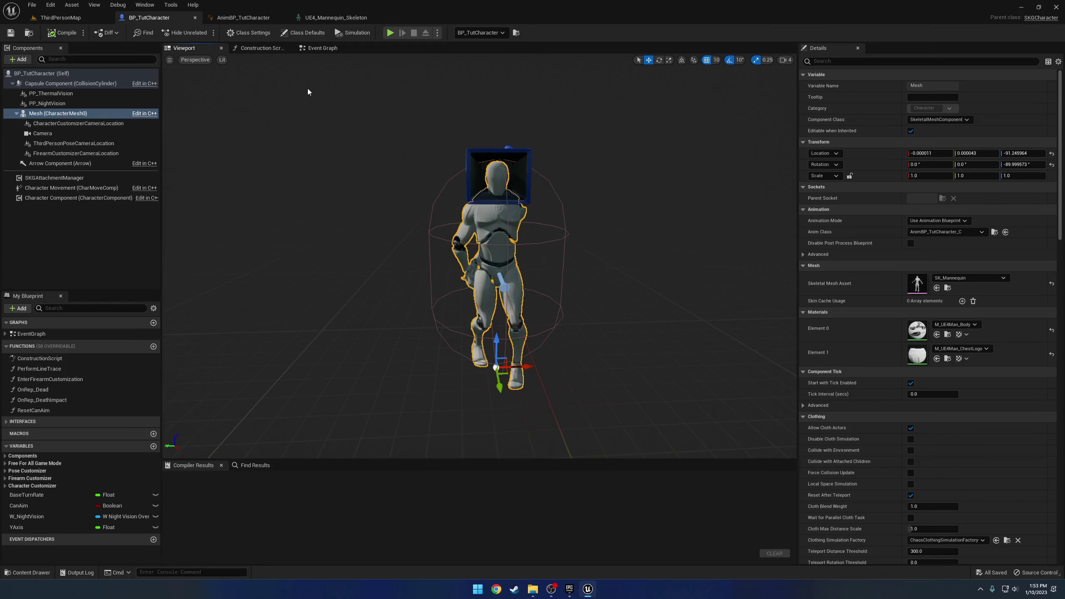
Step: From ThirdPersonMap, open the BP_M4BaseExample blueprint in UltimateFPSFramework/FPS/Firearms/M4
{"action": "left_click", "coordinate": [90, 18]}
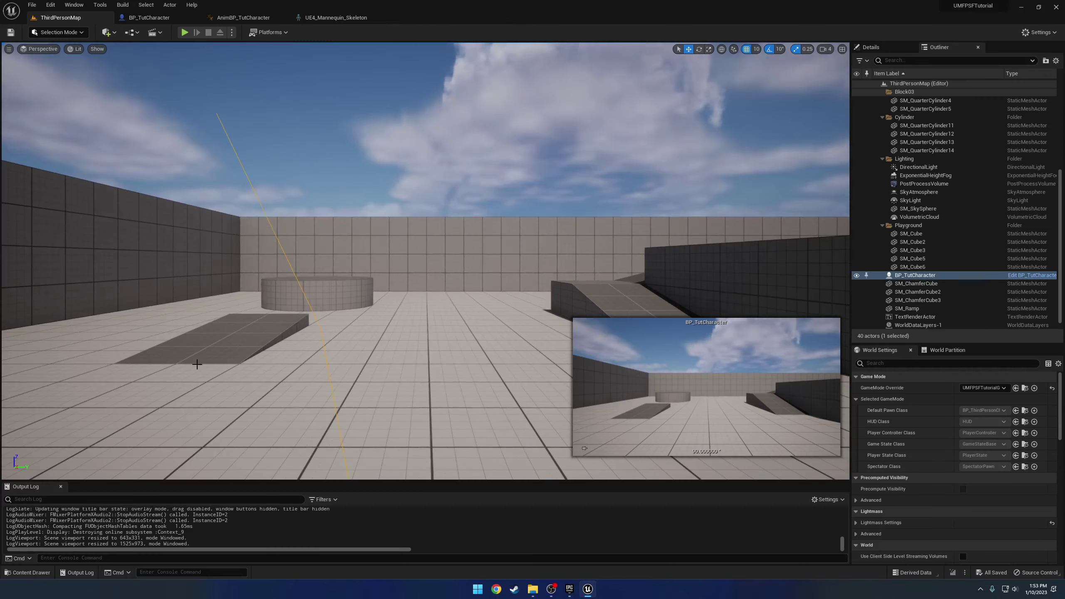
{"action": "key", "text": "ctrl+space"}
{"action": "left_click", "coordinate": [59, 500]}
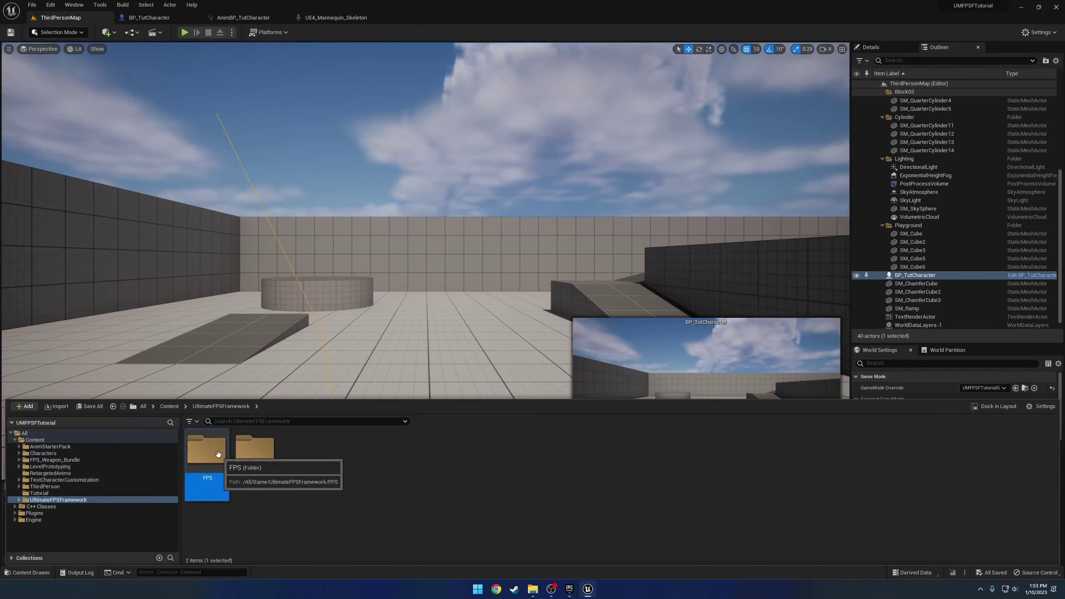
{"action": "double_click", "coordinate": [218, 455]}
{"action": "double_click", "coordinate": [303, 451]}
{"action": "double_click", "coordinate": [303, 451]}
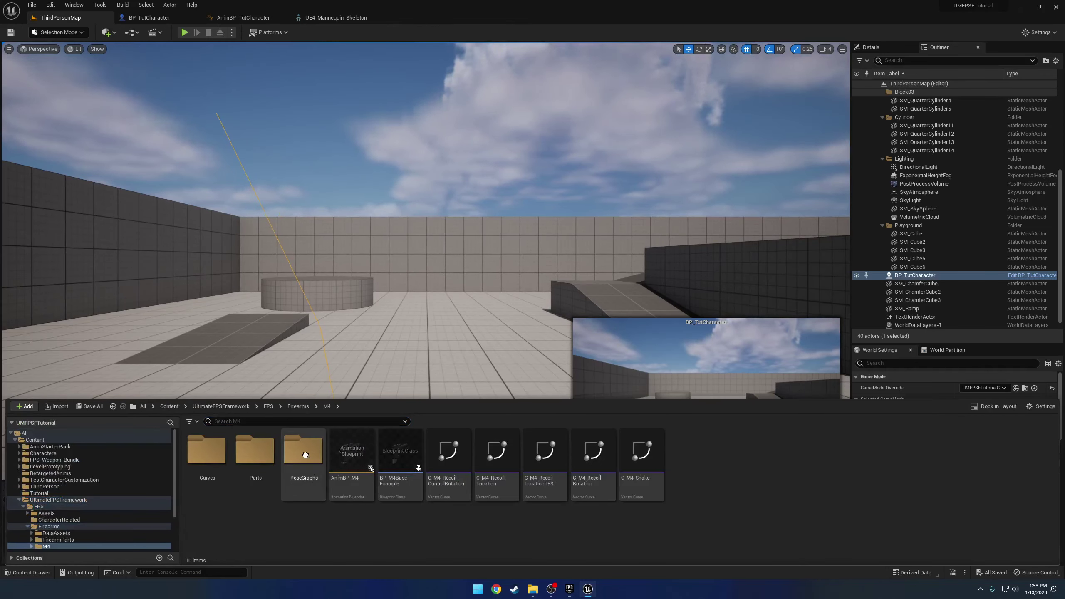
{"action": "double_click", "coordinate": [383, 453]}
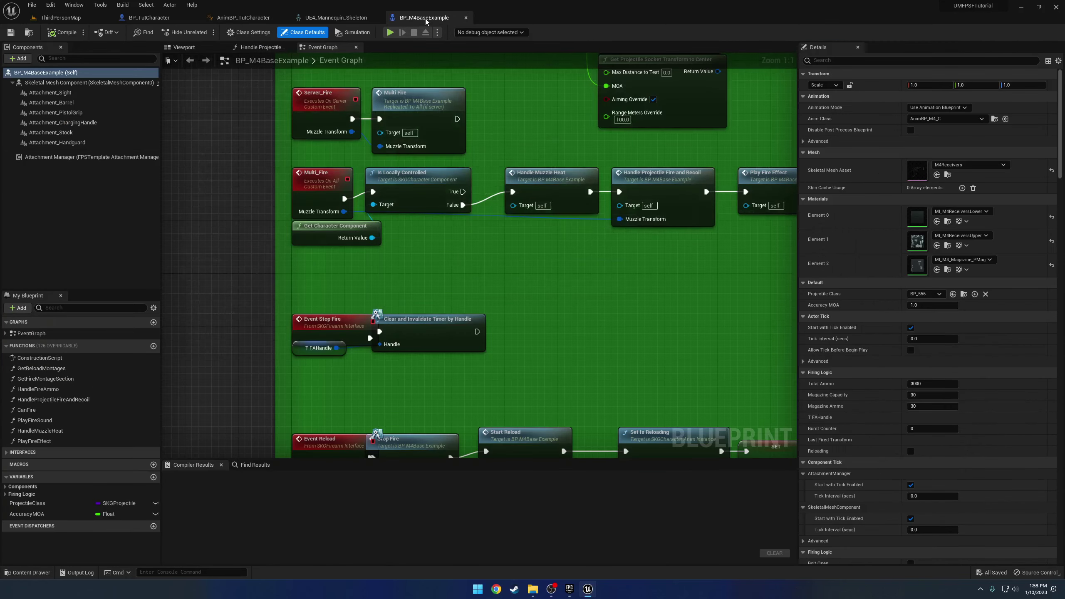
Step: Locate and expand the Sockets settings under SKGFPSFramework in BP_M4BaseExample's class defaults
{"action": "scroll", "coordinate": [839, 336], "scroll_direction": "down", "scroll_amount": 10}
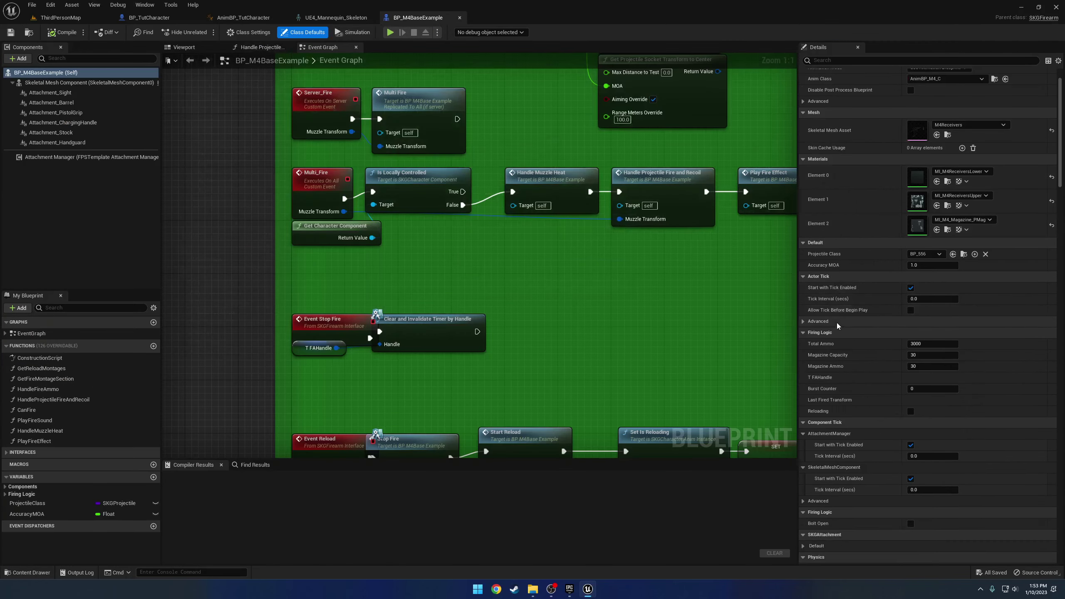
{"action": "scroll", "coordinate": [838, 342], "scroll_direction": "down", "scroll_amount": 1}
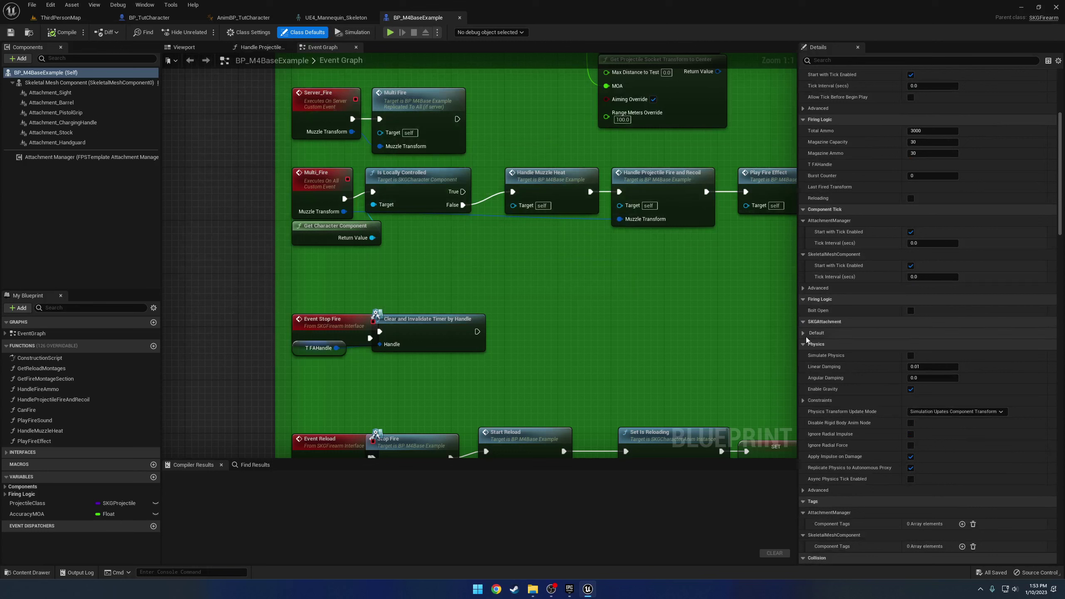
{"action": "left_click", "coordinate": [804, 335]}
{"action": "left_click", "coordinate": [804, 335]}
{"action": "left_click", "coordinate": [803, 321]}
{"action": "scroll", "coordinate": [815, 344], "scroll_direction": "down", "scroll_amount": 8}
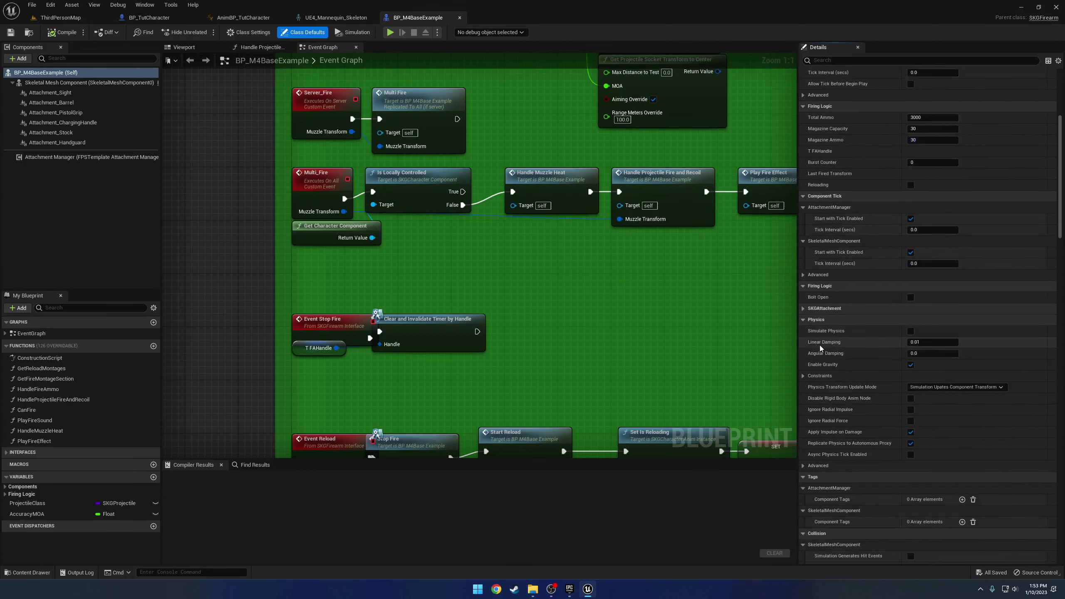
{"action": "scroll", "coordinate": [822, 361], "scroll_direction": "down", "scroll_amount": 12}
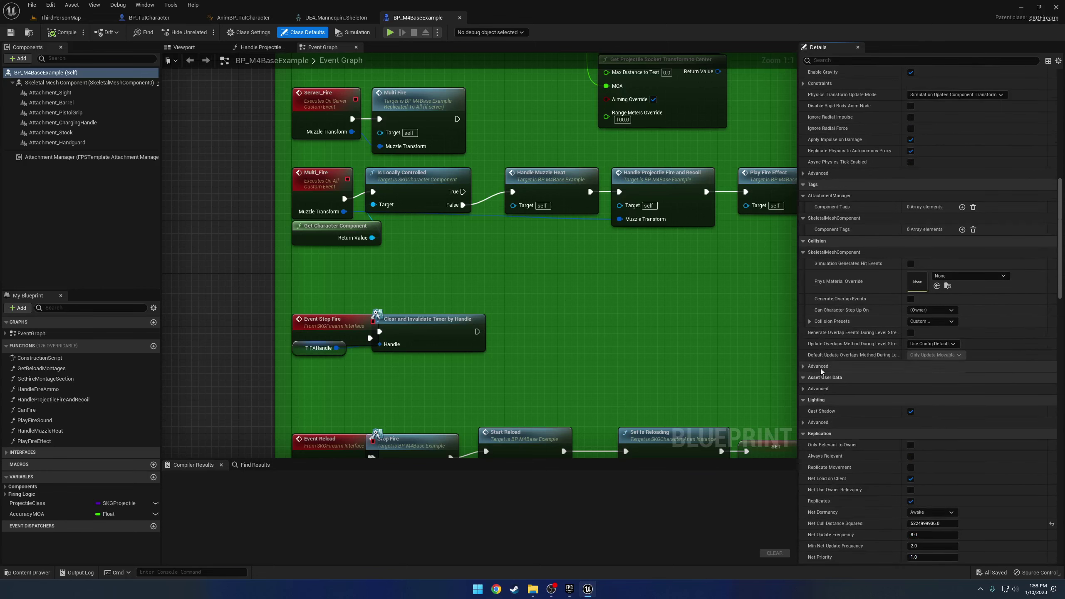
{"action": "scroll", "coordinate": [827, 378], "scroll_direction": "down", "scroll_amount": 2}
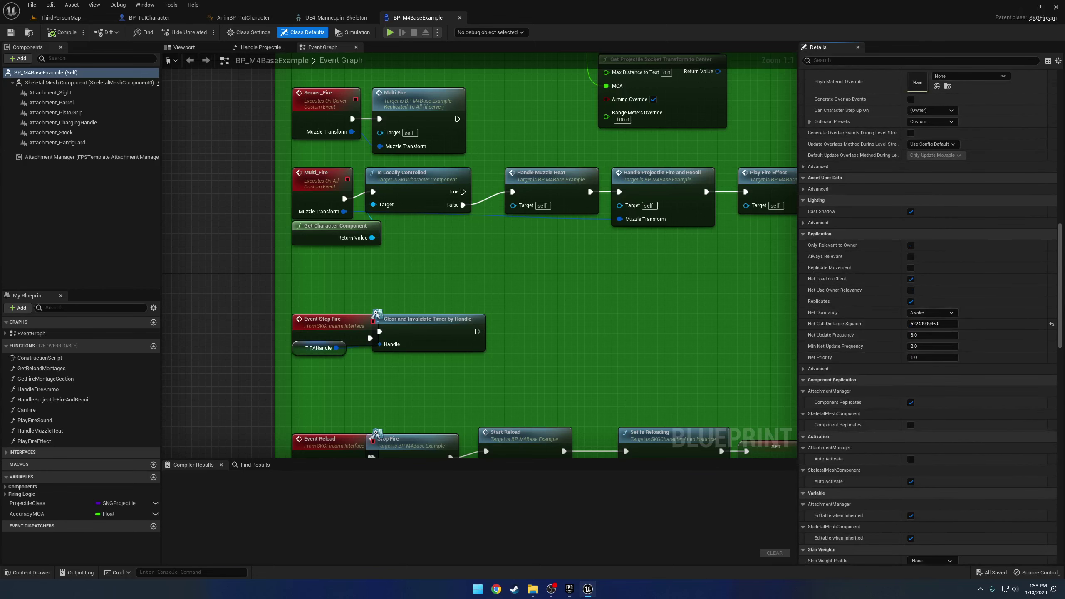
{"action": "scroll", "coordinate": [823, 376], "scroll_direction": "down", "scroll_amount": 18}
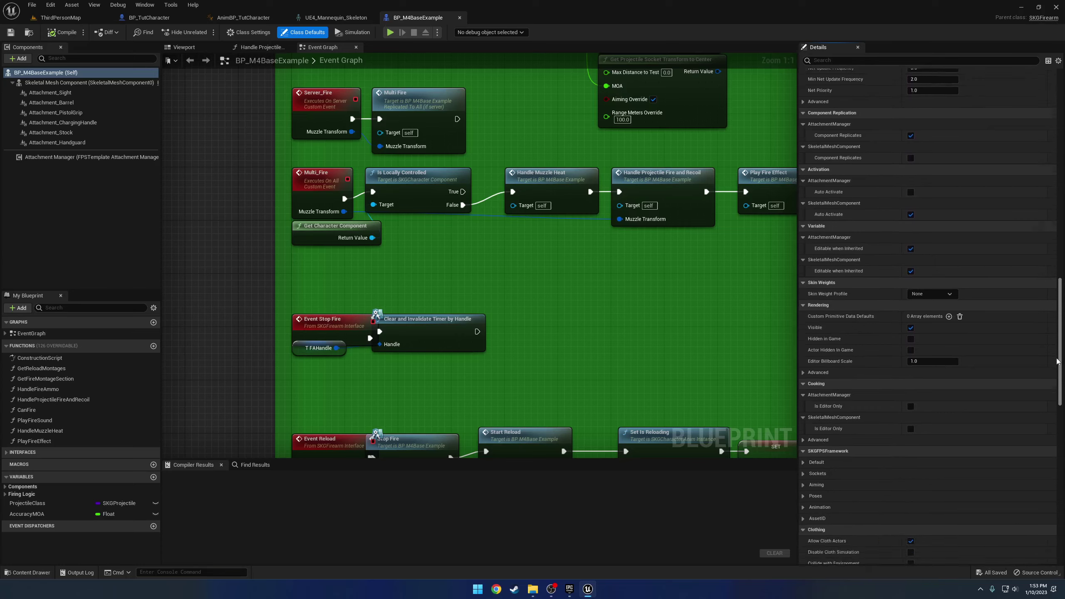
{"action": "left_click", "coordinate": [802, 322]}
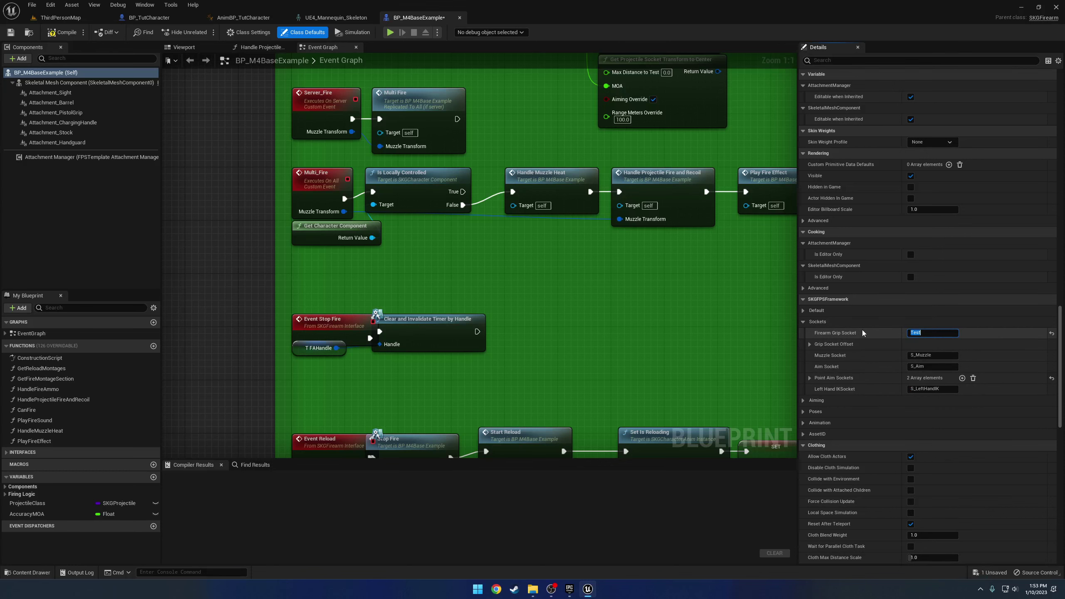
Step: Compile BP_M4BaseExample with its Firearm Grip Socket set to Test, and play-test ThirdPersonMap briefly
{"action": "left_click", "coordinate": [60, 34]}
{"action": "left_click", "coordinate": [60, 19]}
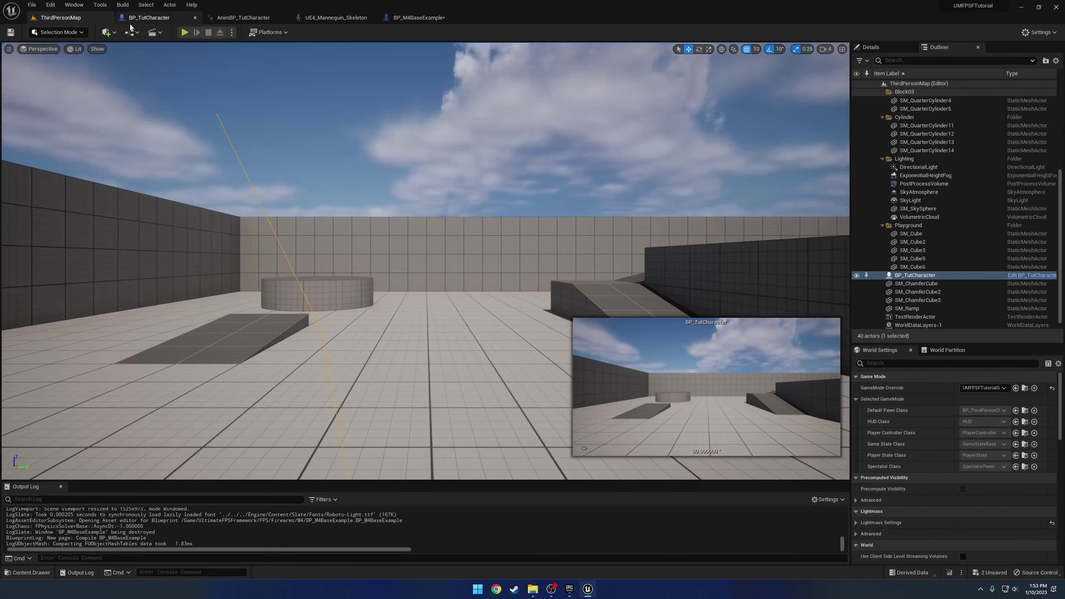
{"action": "left_click", "coordinate": [183, 34]}
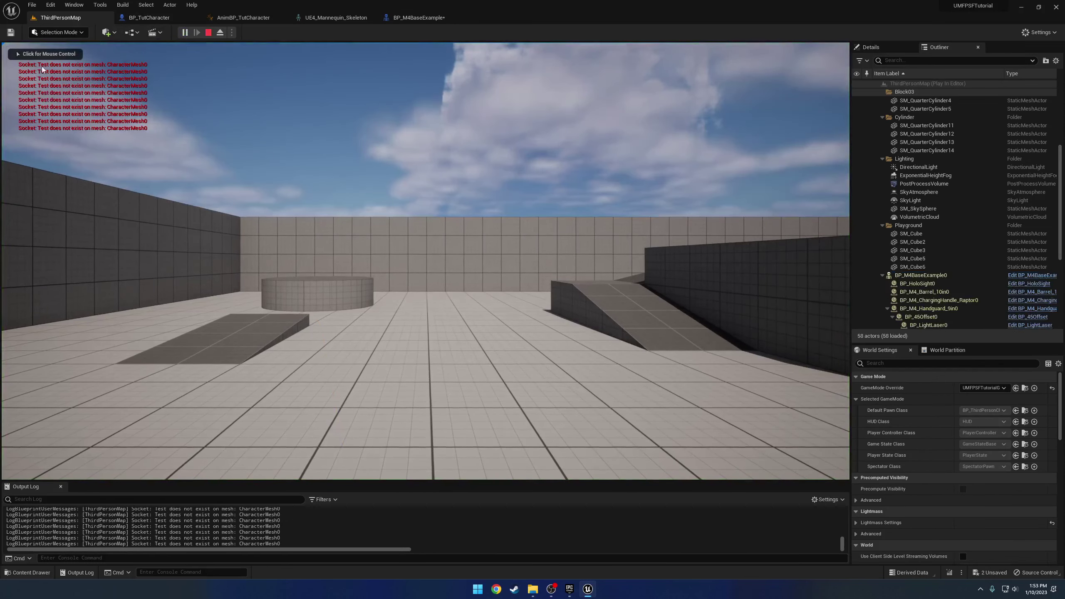
{"action": "left_click", "coordinate": [208, 33]}
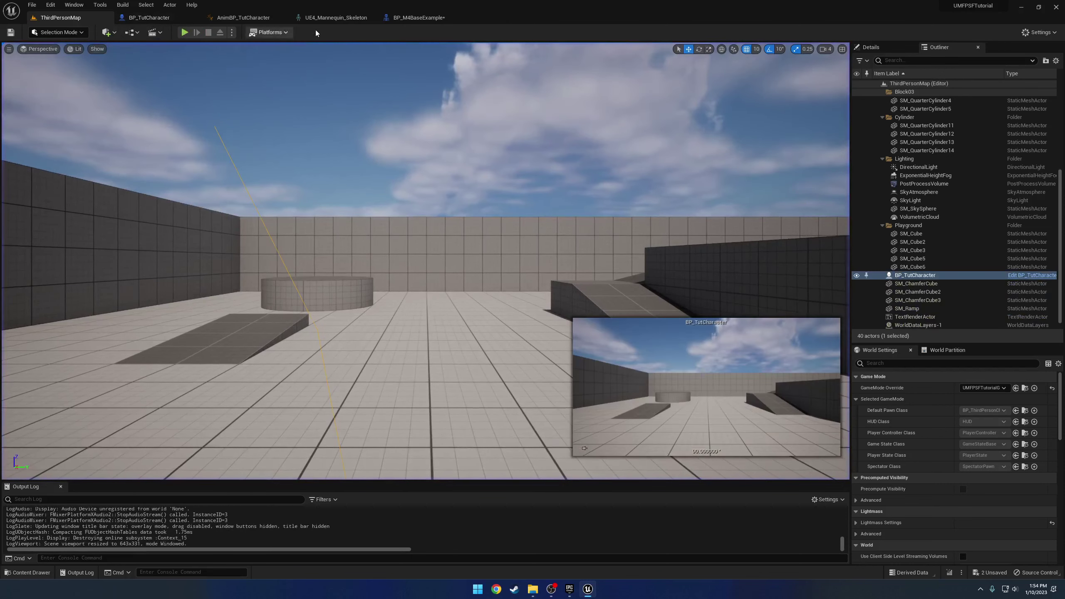
Step: Return to BP_M4BaseExample's class defaults and set the Firearm Grip Socket to cc_FirearmGrip
{"action": "left_click", "coordinate": [421, 17]}
{"action": "left_click", "coordinate": [108, 74]}
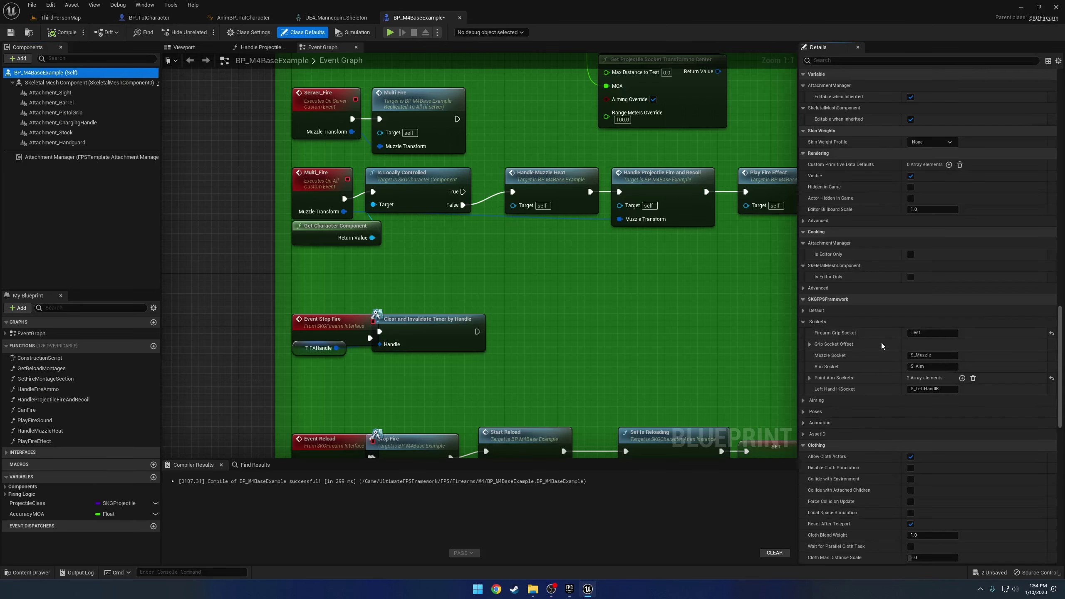
{"action": "left_click", "coordinate": [944, 333]}
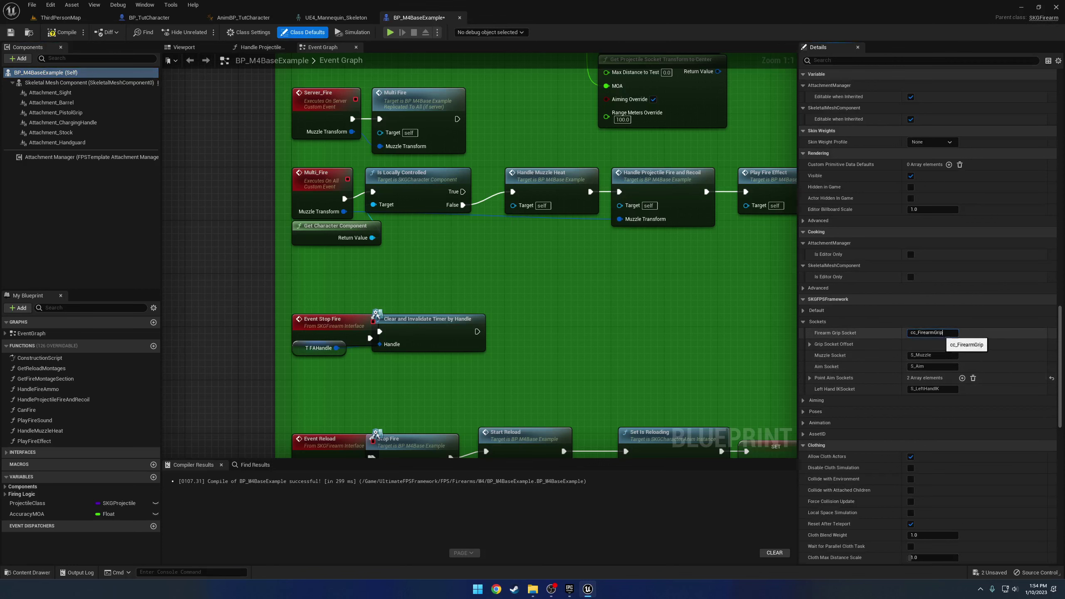
Step: Add a socket to the hand_r bone in UE4_Mannequin_Skeleton
{"action": "left_click", "coordinate": [319, 20]}
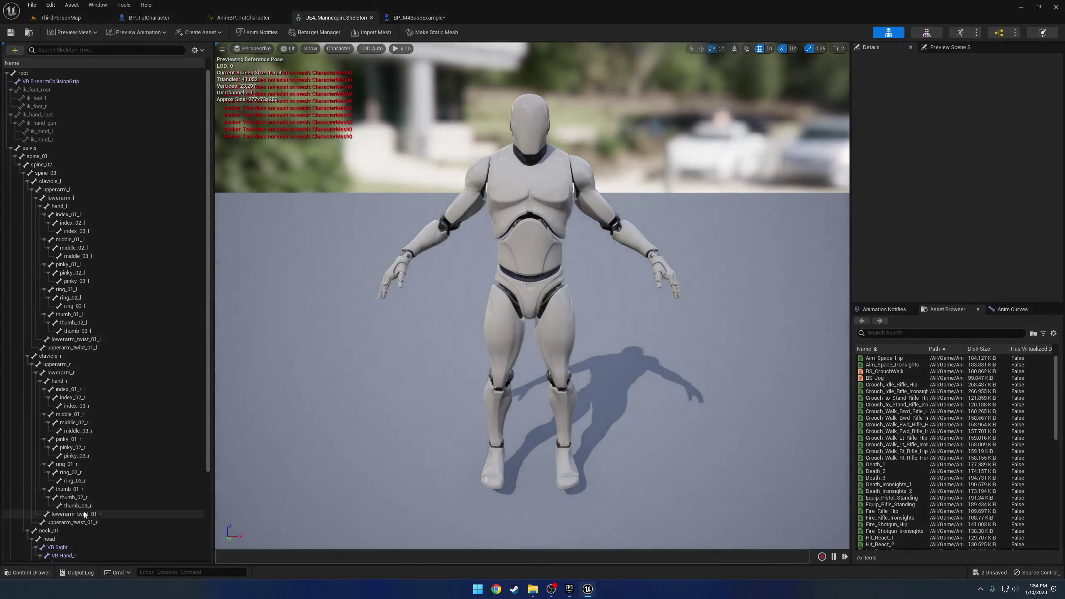
{"action": "scroll", "coordinate": [83, 516], "scroll_direction": "down", "scroll_amount": 5}
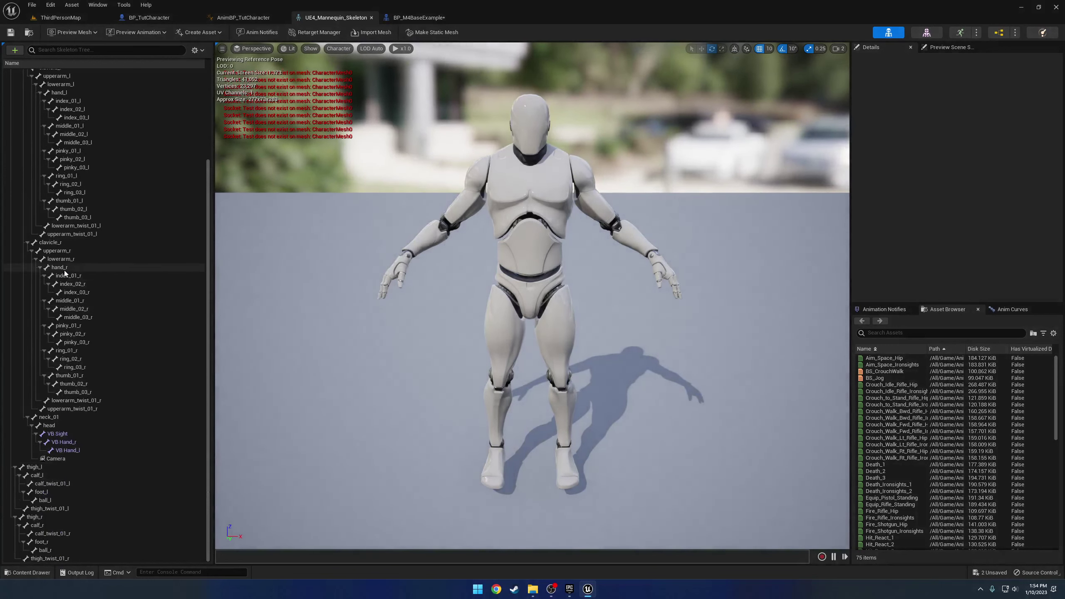
{"action": "left_click", "coordinate": [67, 269]}
{"action": "right_click", "coordinate": [69, 269]}
{"action": "left_click", "coordinate": [102, 302]}
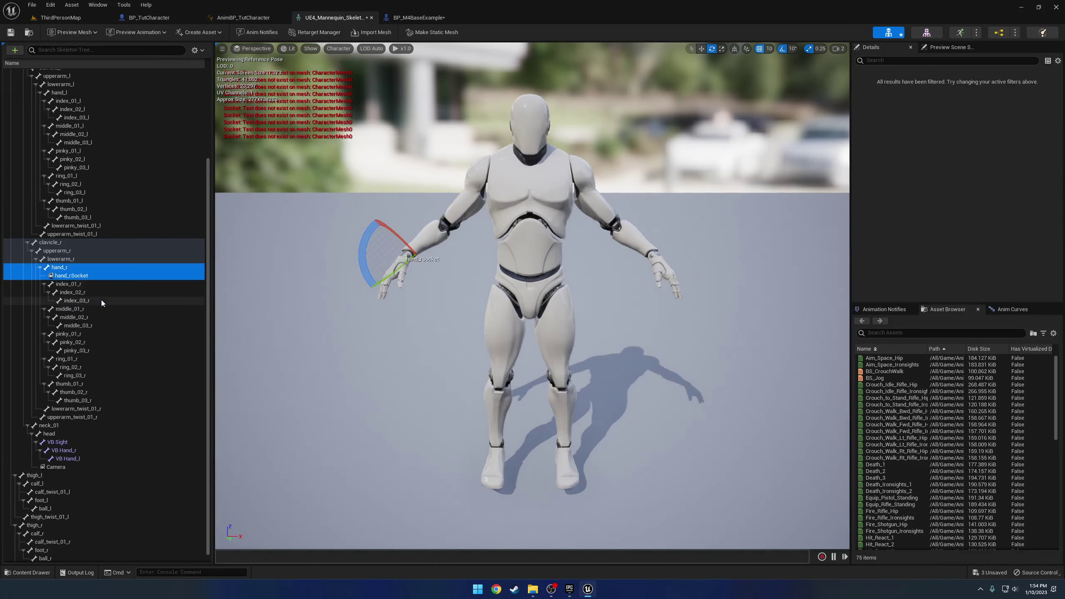
Step: Name the new hand_r socket cc_FirearmGrip and attach the M4ForSocketPositioning mesh to it as a preview asset
{"action": "type", "text": "cc_FirearmGrip"}
{"action": "key", "text": "Return"}
{"action": "right_click", "coordinate": [79, 276]}
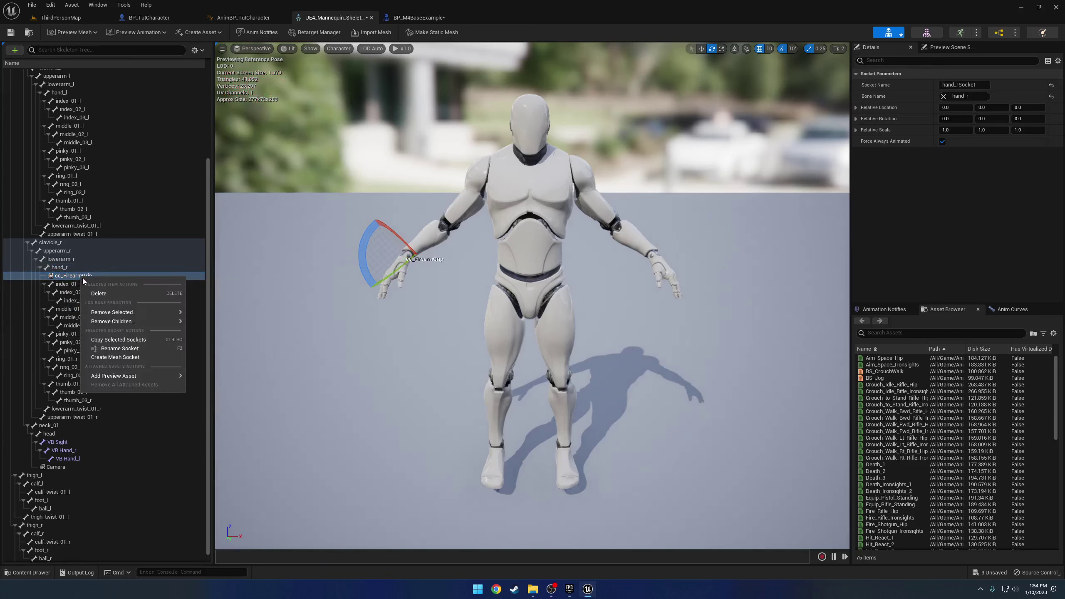
{"action": "mouse_move", "coordinate": [167, 381]}
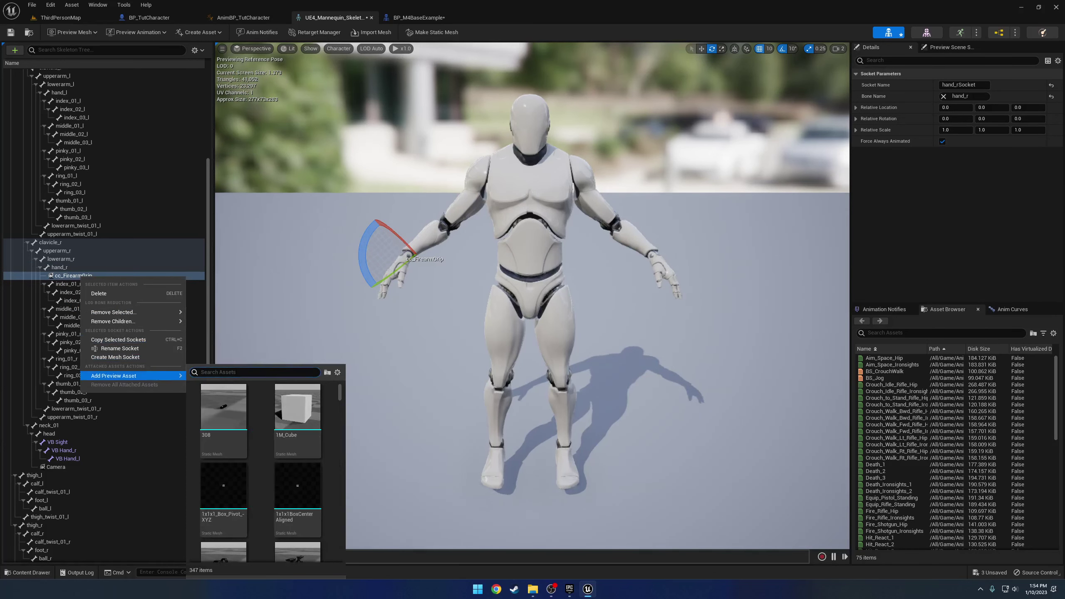
{"action": "type", "text": "m4"}
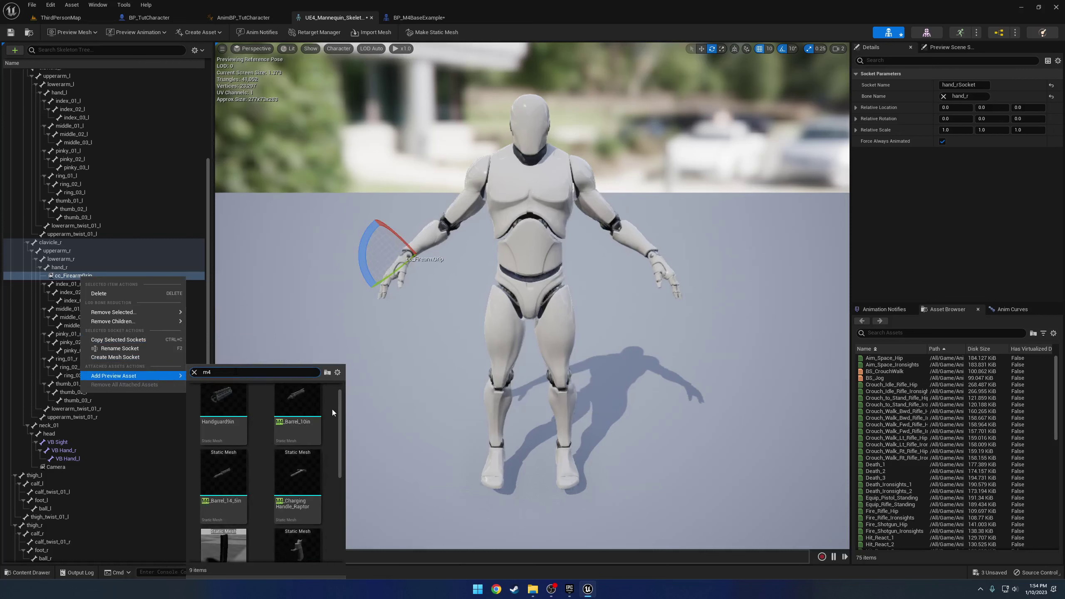
{"action": "scroll", "coordinate": [331, 431], "scroll_direction": "down", "scroll_amount": 5}
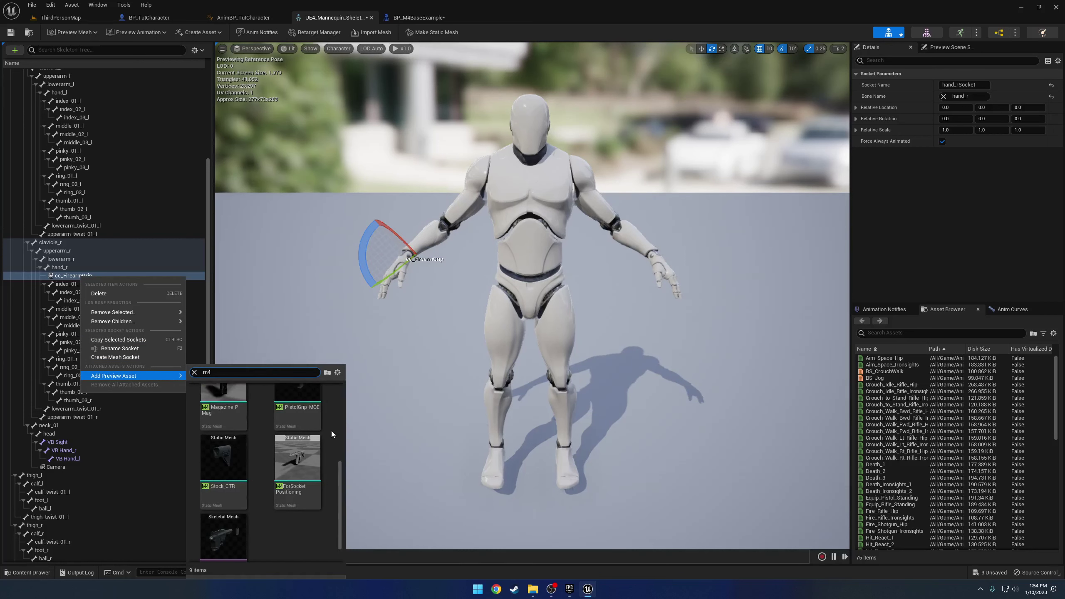
{"action": "scroll", "coordinate": [331, 429], "scroll_direction": "down", "scroll_amount": 1}
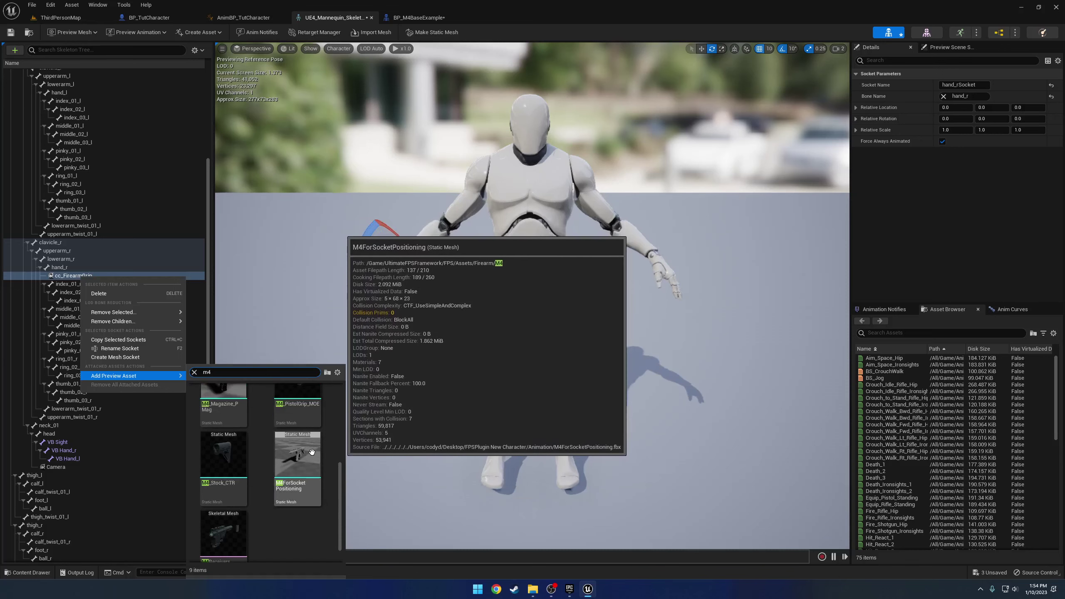
{"action": "left_click", "coordinate": [311, 439]}
Step: Move the cc_FirearmGrip socket to about -9.77, 5.20, 0, rotate it about 80° around Z, and save the skeleton
{"action": "key", "text": "f"}
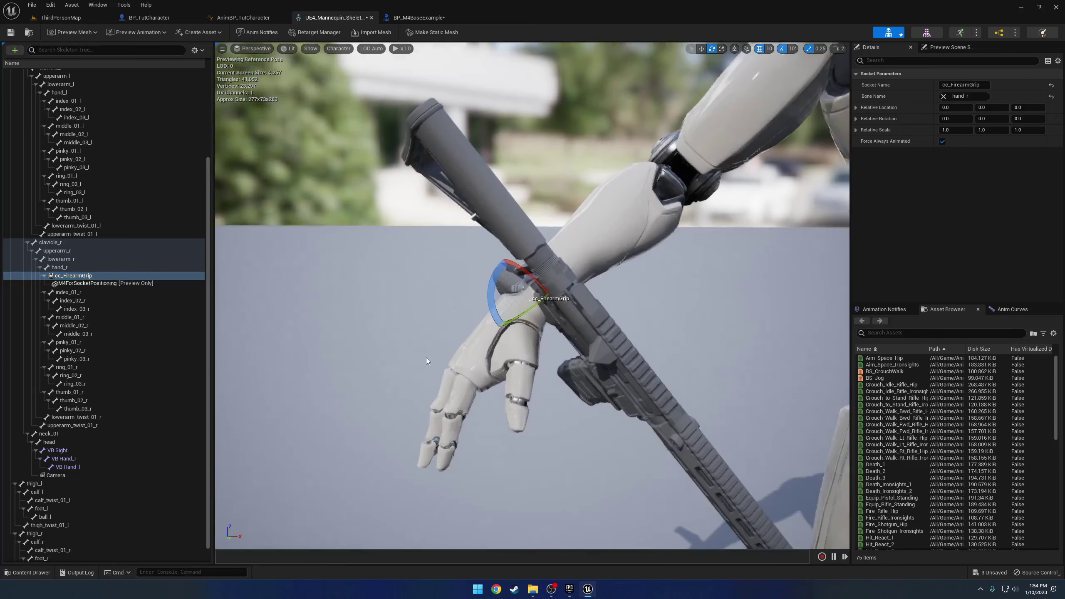
{"action": "right_click_drag", "start_coordinate": [399, 378], "coordinate": [436, 373]}
{"action": "left_click_drag", "start_coordinate": [371, 325], "coordinate": [414, 419]}
{"action": "key", "text": "w"}
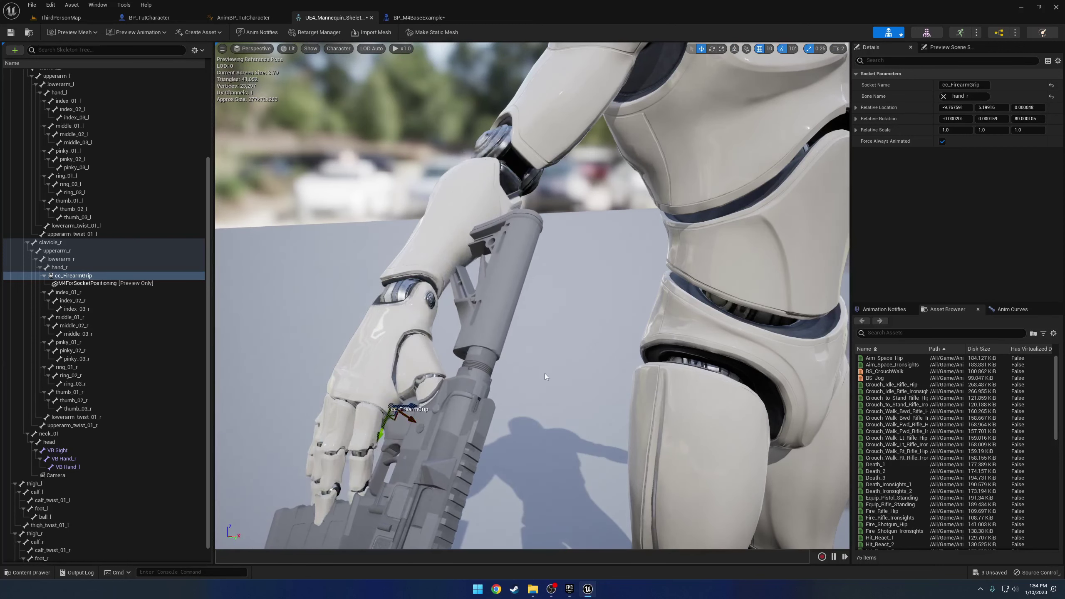
{"action": "left_click", "coordinate": [13, 33]}
Step: Open the Idle_Rifle_Hip animation and hold its preview at around frame 88
{"action": "right_click_drag", "start_coordinate": [336, 268], "coordinate": [532, 275]}
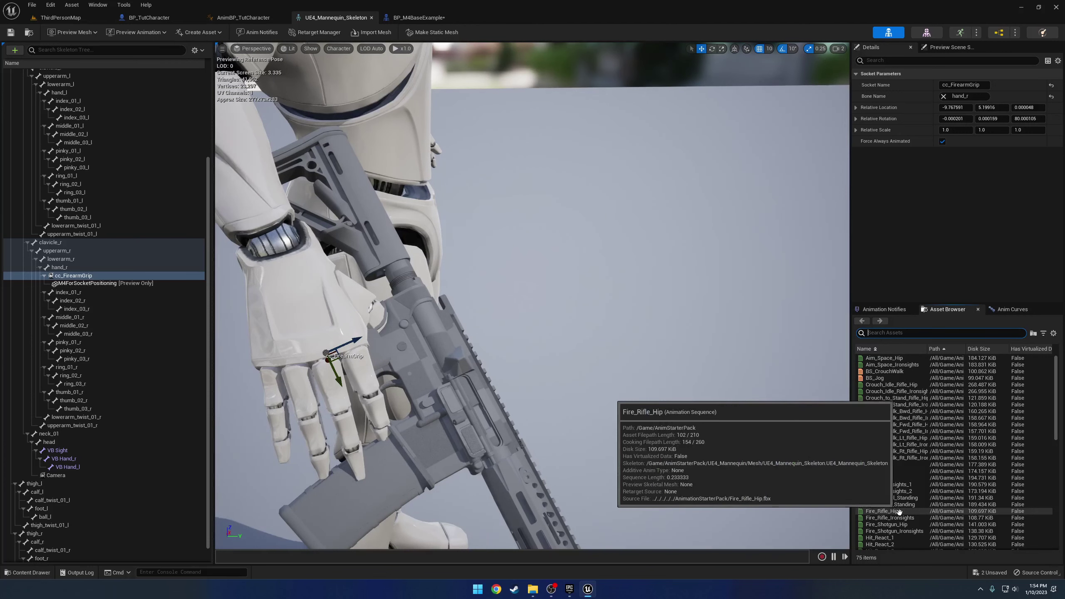
{"action": "scroll", "coordinate": [899, 509], "scroll_direction": "down", "scroll_amount": 3}
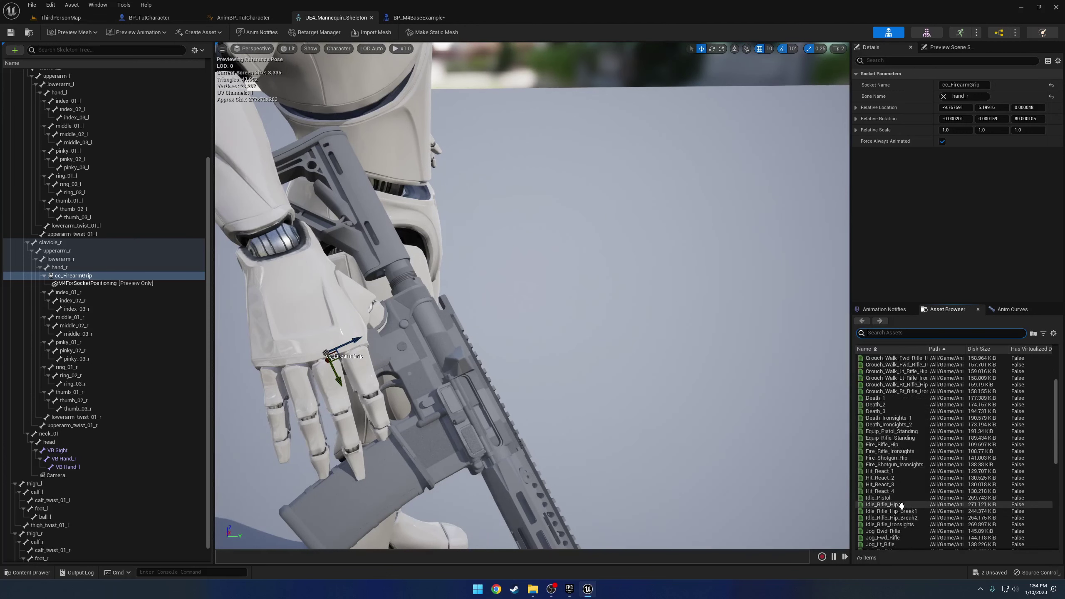
{"action": "double_click", "coordinate": [900, 505]}
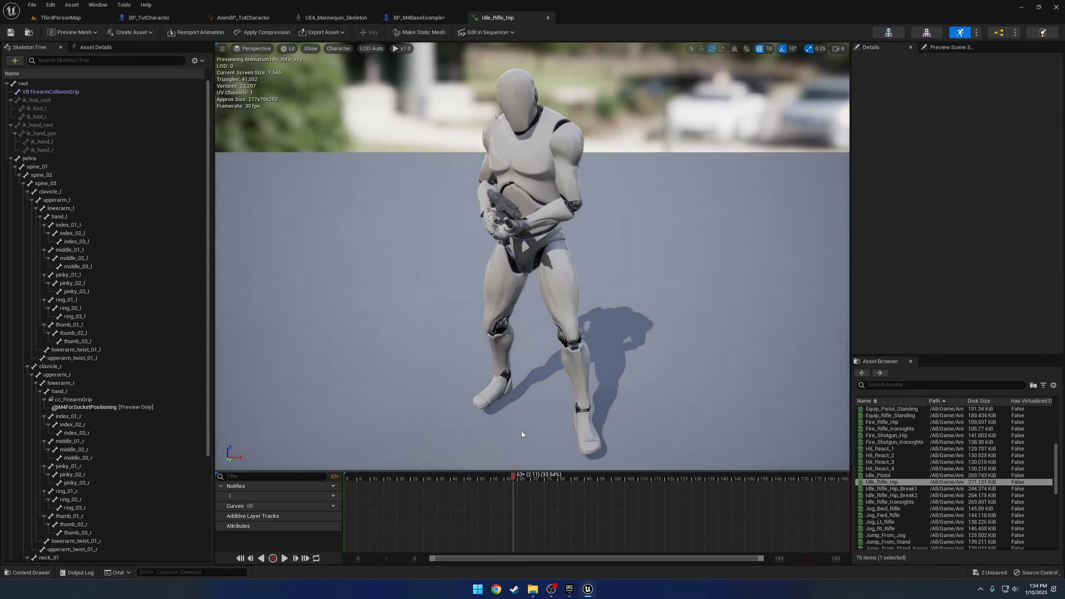
{"action": "right_click_drag", "start_coordinate": [521, 435], "coordinate": [507, 406]}
{"action": "left_click", "coordinate": [618, 482]}
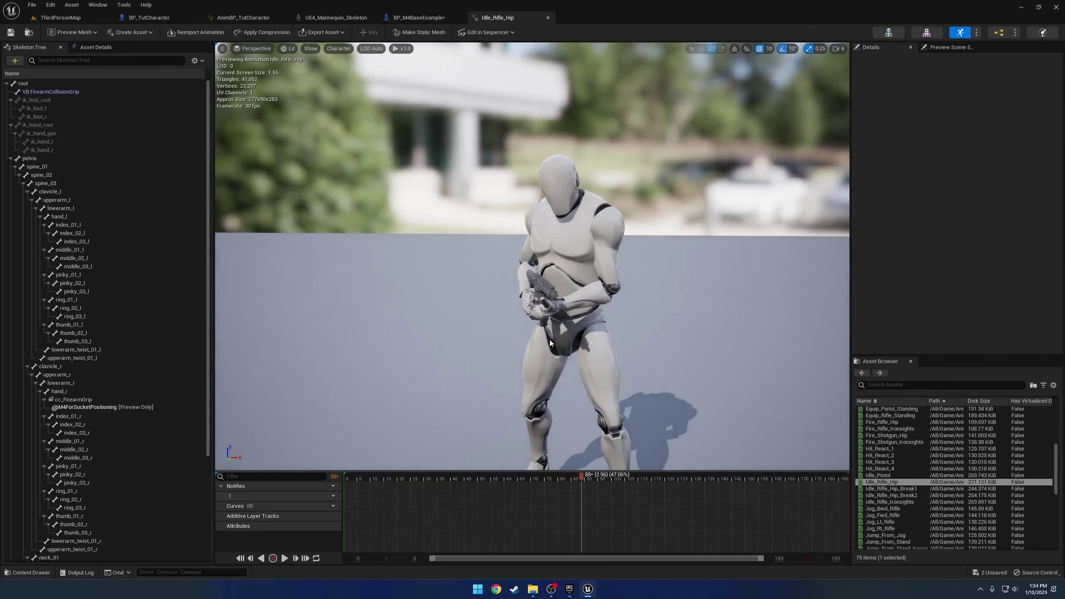
Step: Adjust the cc_FirearmGrip socket against the idle pose to relative location Z about -2.10 and Z rotation about 90°
{"action": "right_click_drag", "start_coordinate": [549, 340], "coordinate": [521, 328]}
{"action": "key", "text": "w"}
{"action": "key", "text": "d"}
{"action": "key", "text": "a"}
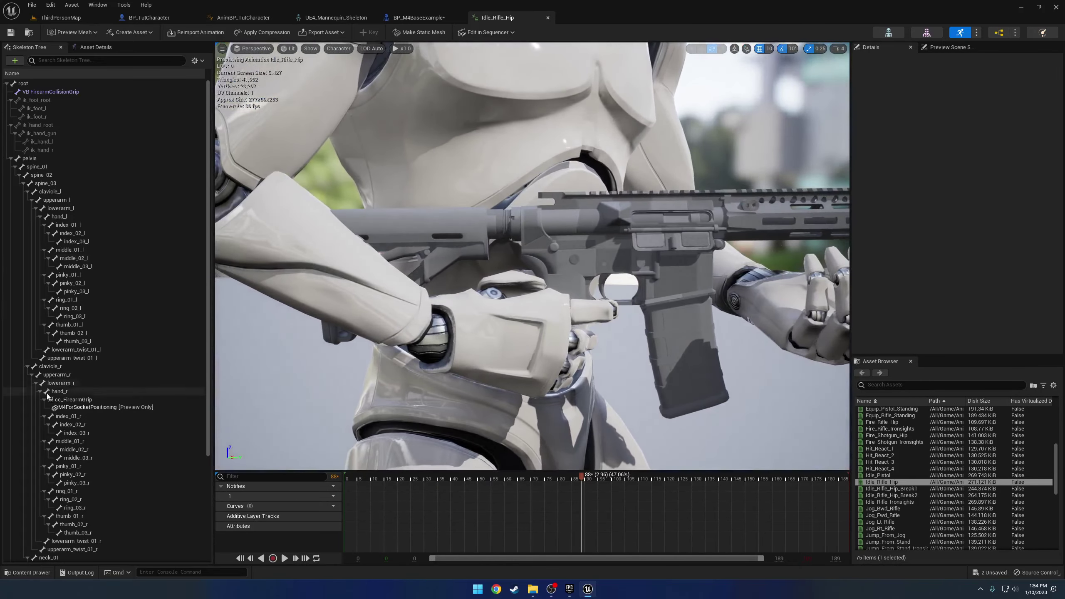
{"action": "left_click", "coordinate": [51, 400]}
{"action": "left_click", "coordinate": [553, 291]}
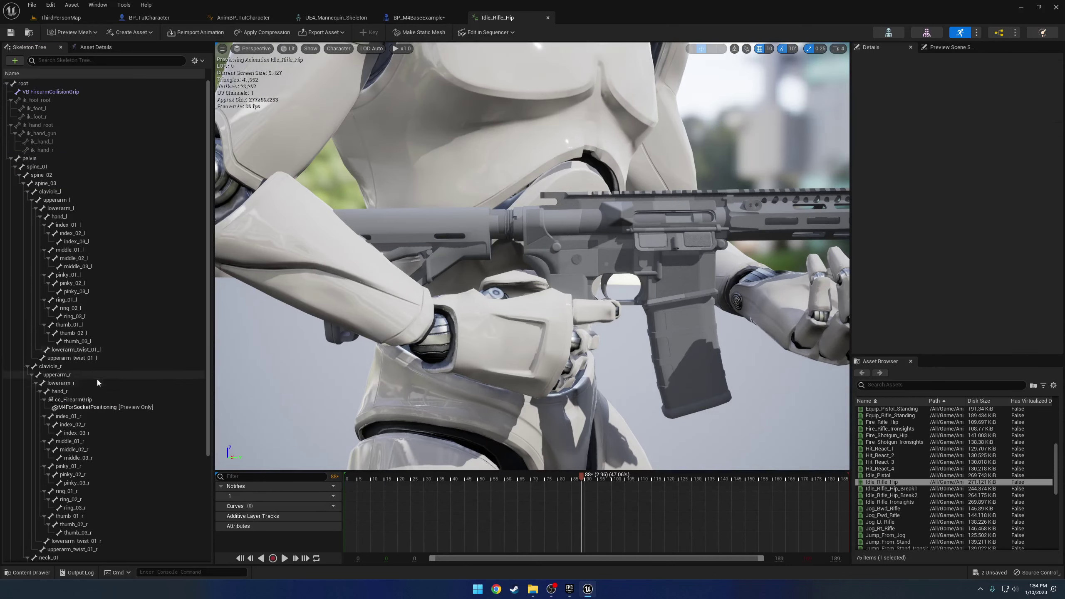
{"action": "left_click", "coordinate": [86, 399]}
{"action": "left_click_drag", "start_coordinate": [549, 294], "coordinate": [548, 317]}
Step: Examine from several angles how the preview rifle sits in the mannequin's hands
{"action": "key", "text": "d"}
{"action": "right_click_drag", "start_coordinate": [549, 317], "coordinate": [415, 394]}
{"action": "key", "text": "a"}
{"action": "key", "text": "s"}
{"action": "key", "text": "e"}
{"action": "key", "text": "d"}
{"action": "key", "text": "s"}
{"action": "key", "text": "d"}
{"action": "key", "text": "w"}
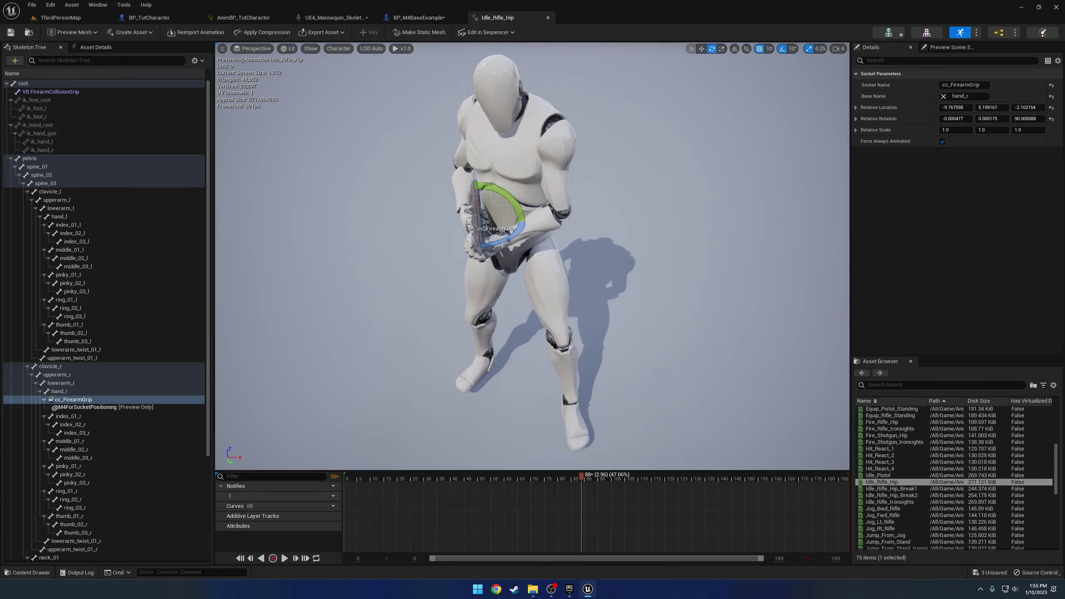
Step: Play-test ThirdPersonMap and inspect from outside how BP_TutCharacter grips the rifle
{"action": "left_click", "coordinate": [62, 19]}
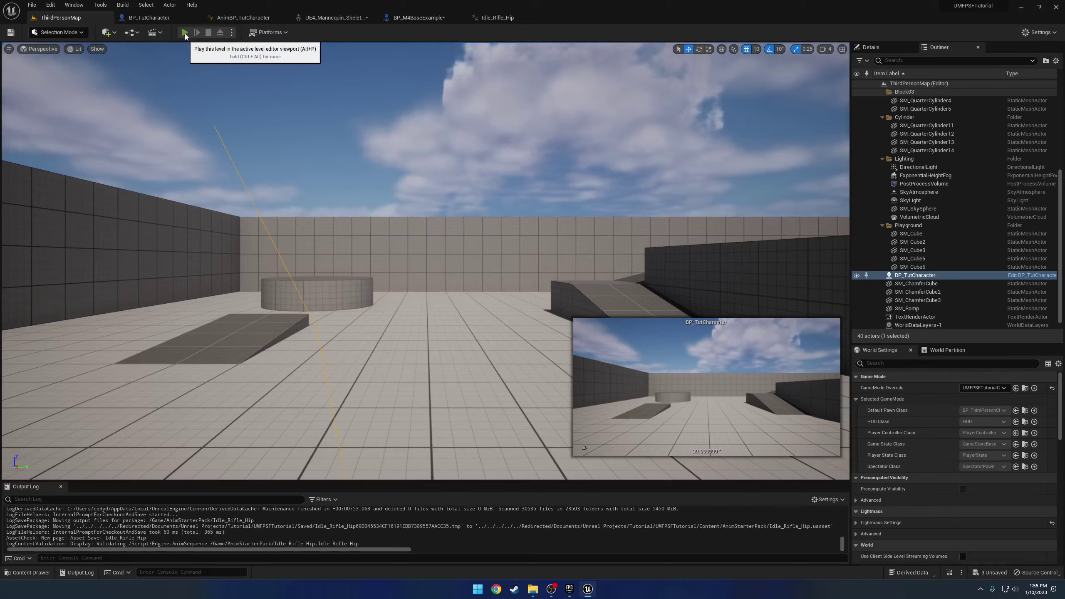
{"action": "left_click", "coordinate": [184, 32]}
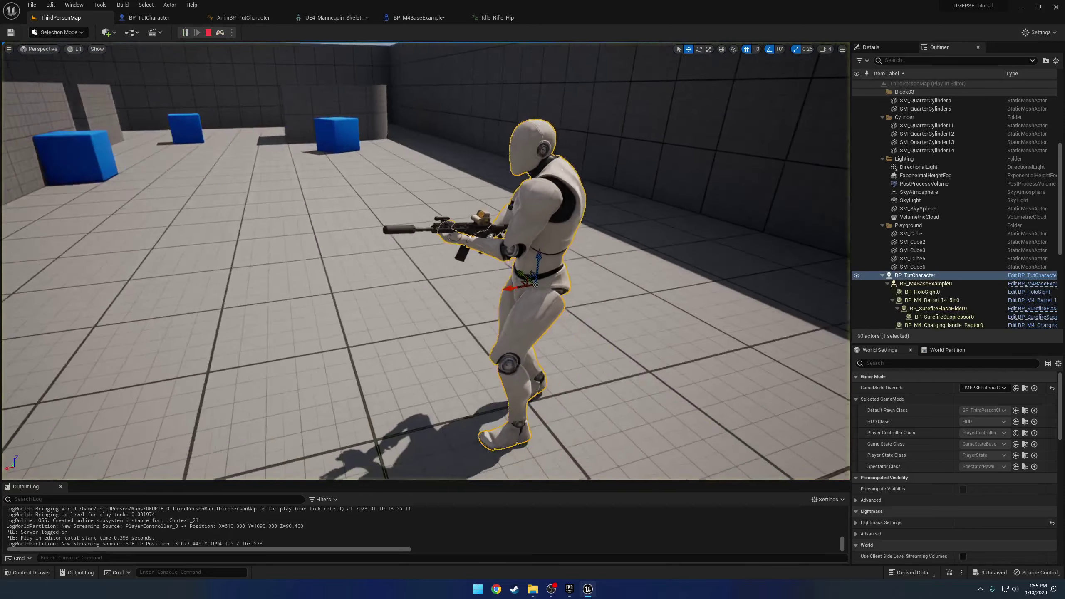
{"action": "right_click_drag", "start_coordinate": [426, 261], "coordinate": [616, 239]}
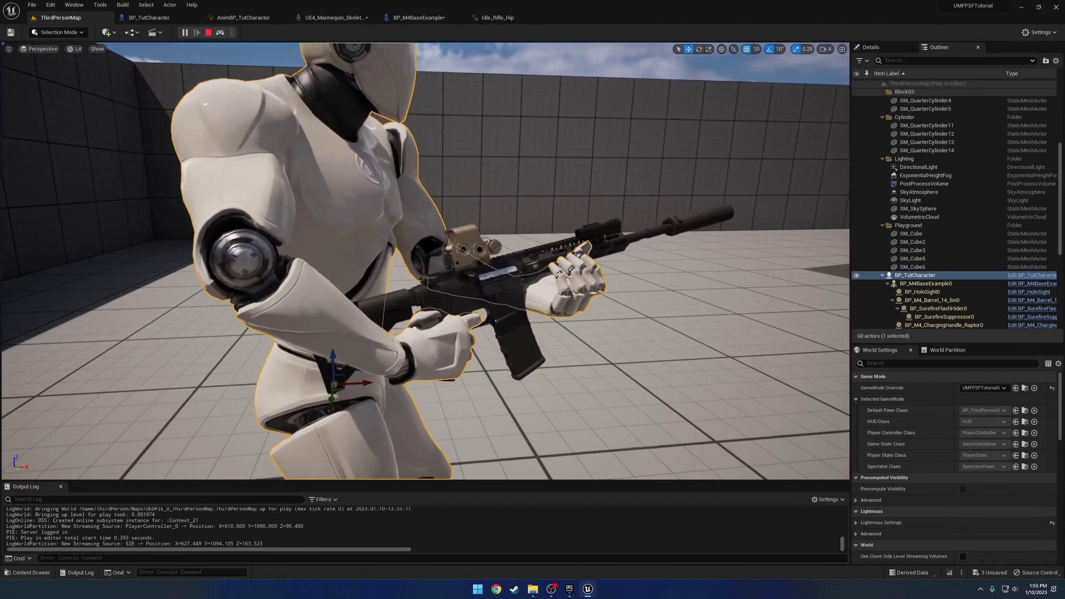
{"action": "right_click_drag", "start_coordinate": [386, 231], "coordinate": [387, 232]}
{"action": "right_click_drag", "start_coordinate": [506, 298], "coordinate": [380, 281]}
{"action": "mouse_move", "coordinate": [492, 319]}
{"action": "right_mouse_down"}
{"action": "mouse_move", "coordinate": [440, 302]}
{"action": "mouse_move", "coordinate": [482, 331]}
{"action": "mouse_move", "coordinate": [470, 330]}
{"action": "mouse_move", "coordinate": [499, 333]}
{"action": "right_mouse_up"}
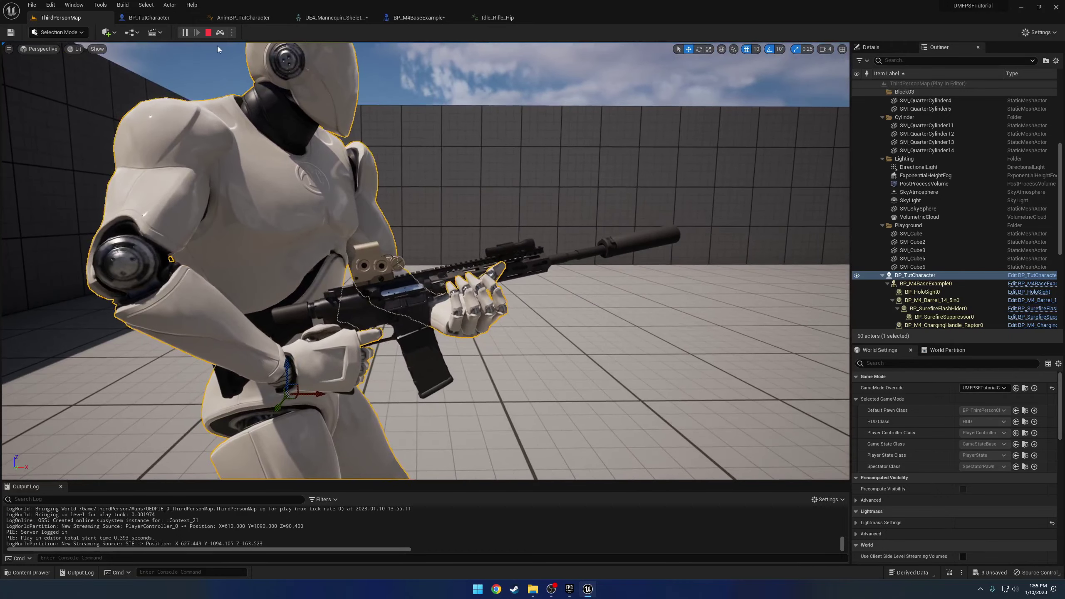
Step: Repossess the character, eject again to check its rifle hold from outside, and stop the play session
{"action": "left_click", "coordinate": [220, 33]}
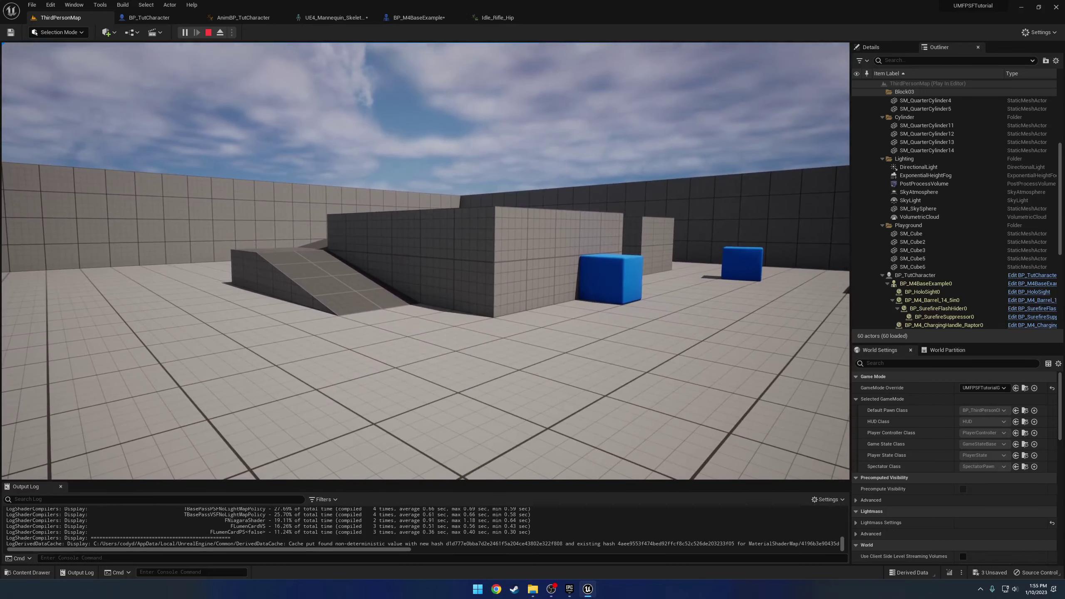
{"action": "key", "text": "F8"}
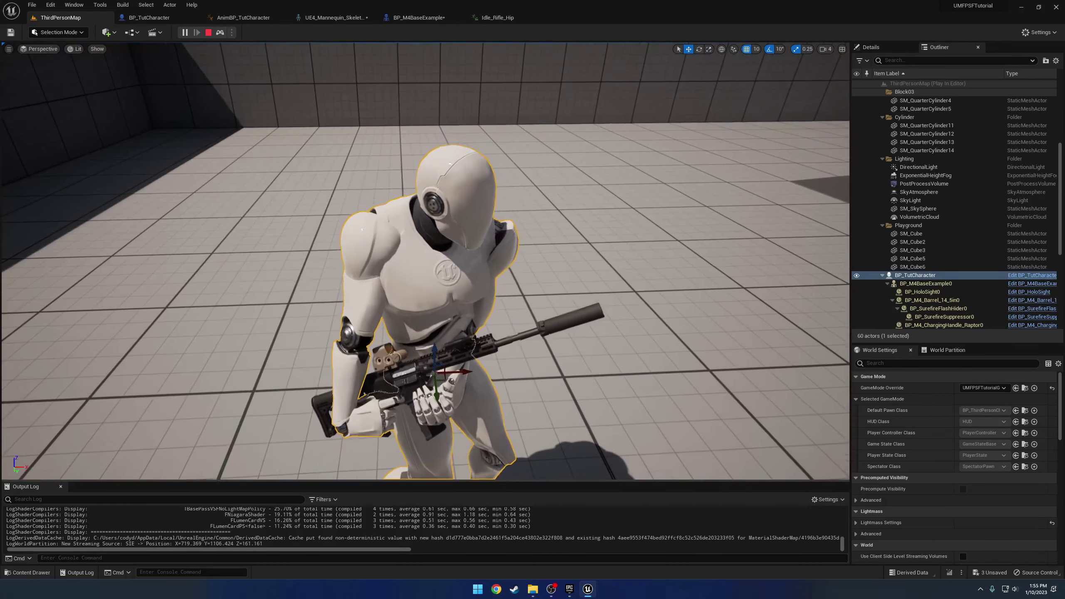
{"action": "right_click_drag", "start_coordinate": [425, 261], "coordinate": [499, 210]}
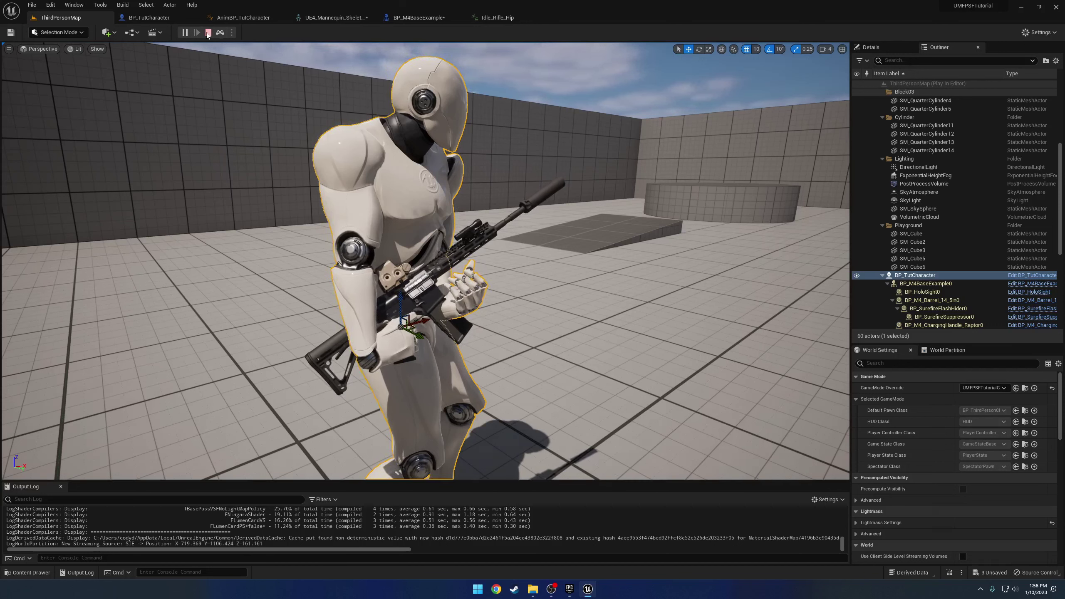
{"action": "key", "text": "Escape"}
Step: Play ThirdPersonMap again in a fullscreen viewport and eject from the character while aiming through the holographic sight
{"action": "key", "text": "f"}
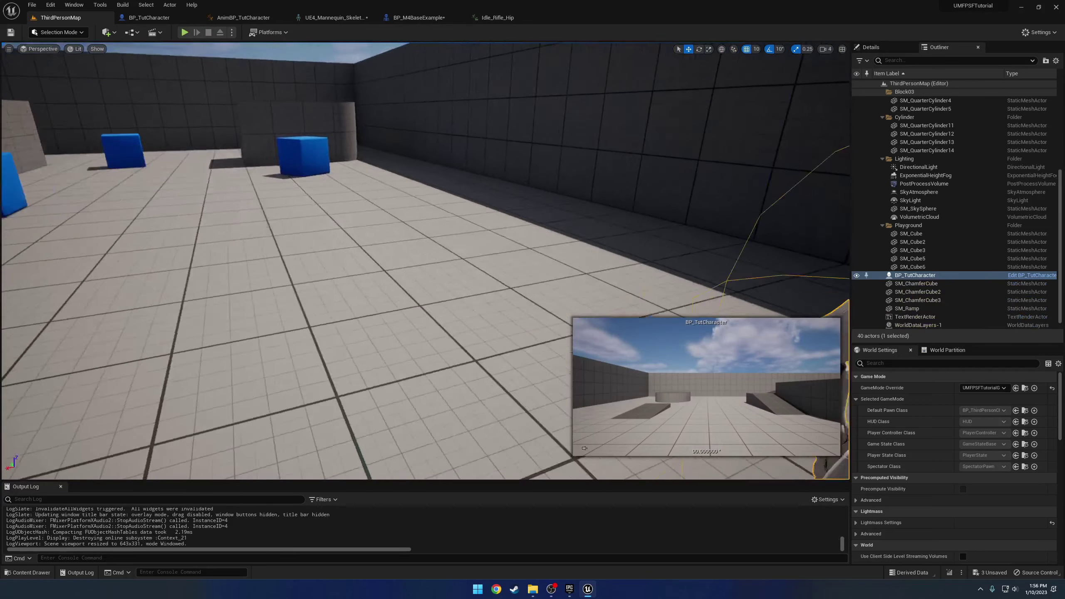
{"action": "right_click_drag", "start_coordinate": [345, 176], "coordinate": [411, 176]}
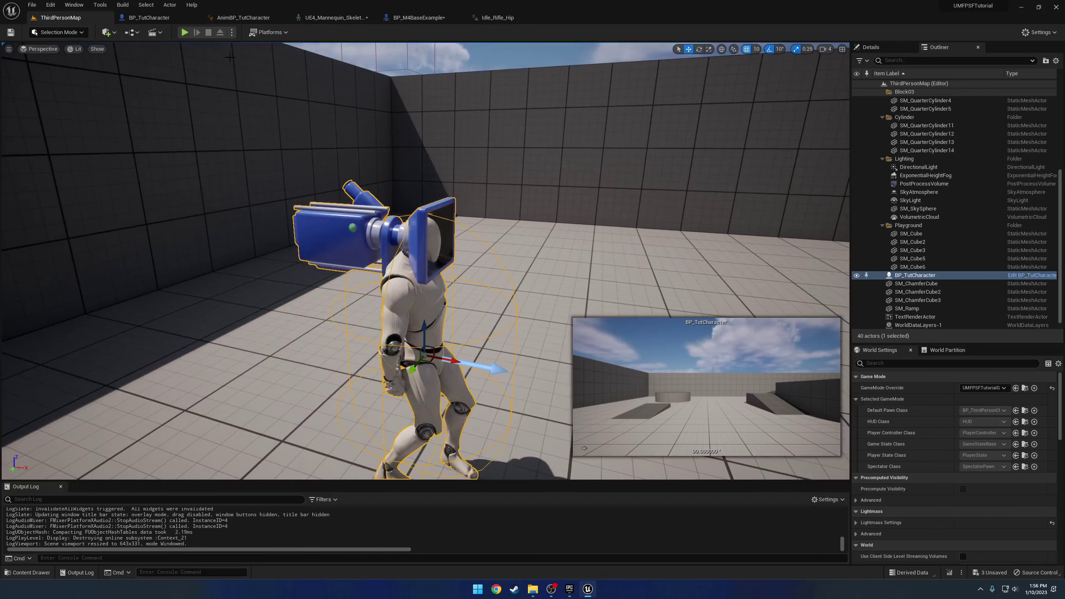
{"action": "left_click", "coordinate": [185, 32]}
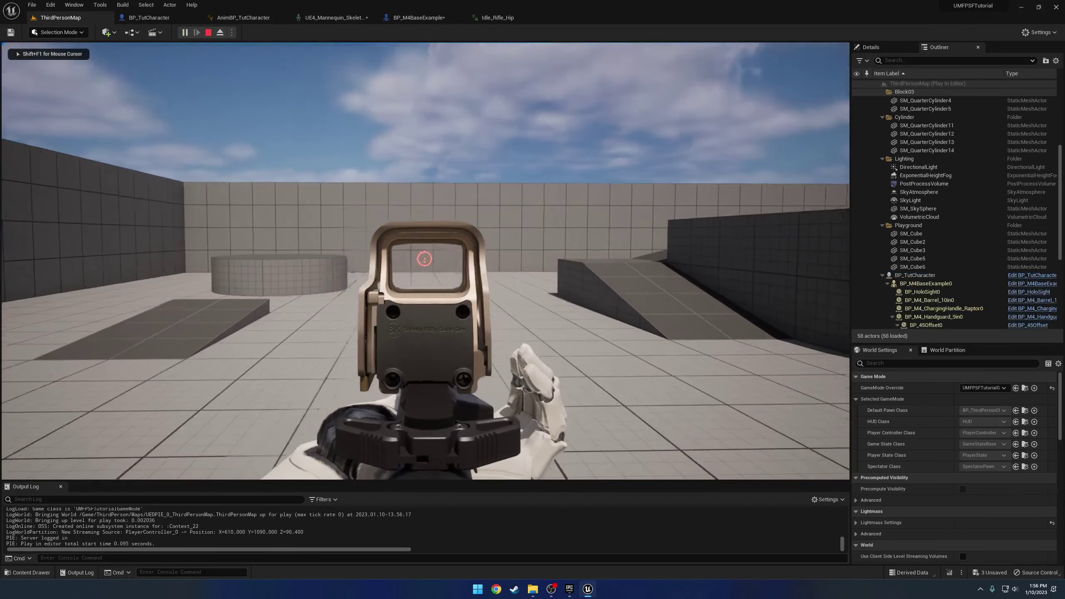
{"action": "key", "text": "F11"}
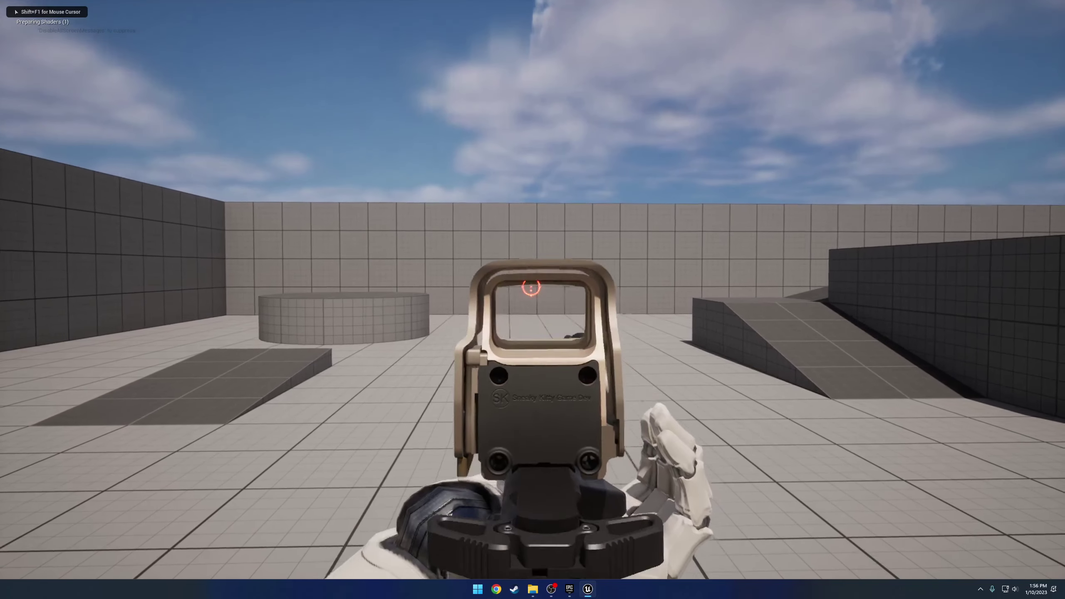
{"action": "key", "text": "F8"}
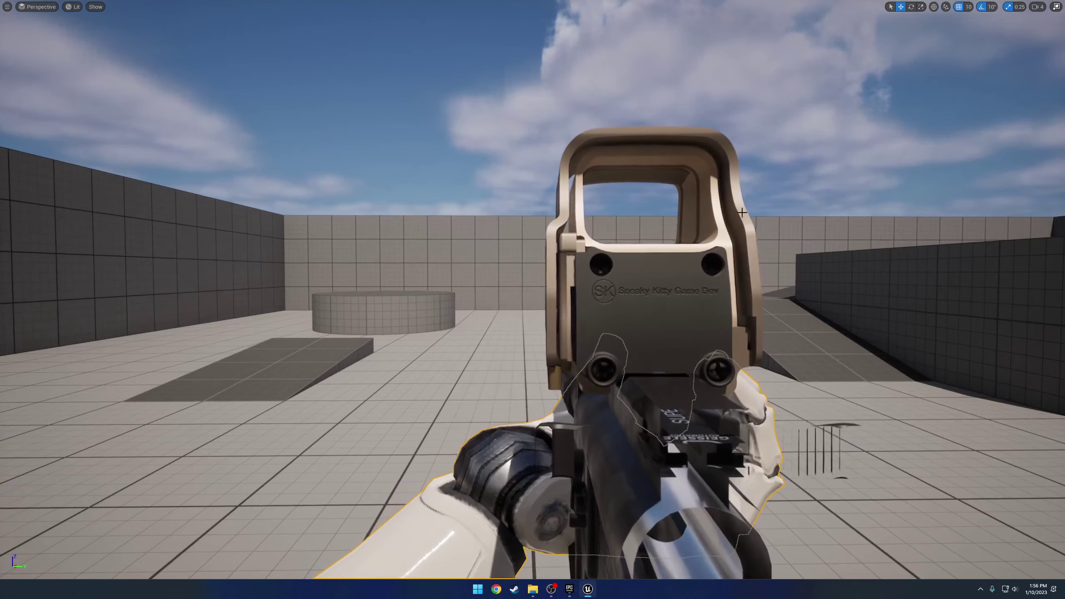
Step: Reduce the viewport camera speed to 1, examine the rifle's clipping near the camera, and end the play session
{"action": "left_click", "coordinate": [1038, 7]}
{"action": "right_click", "coordinate": [720, 135]}
{"action": "key", "text": "w"}
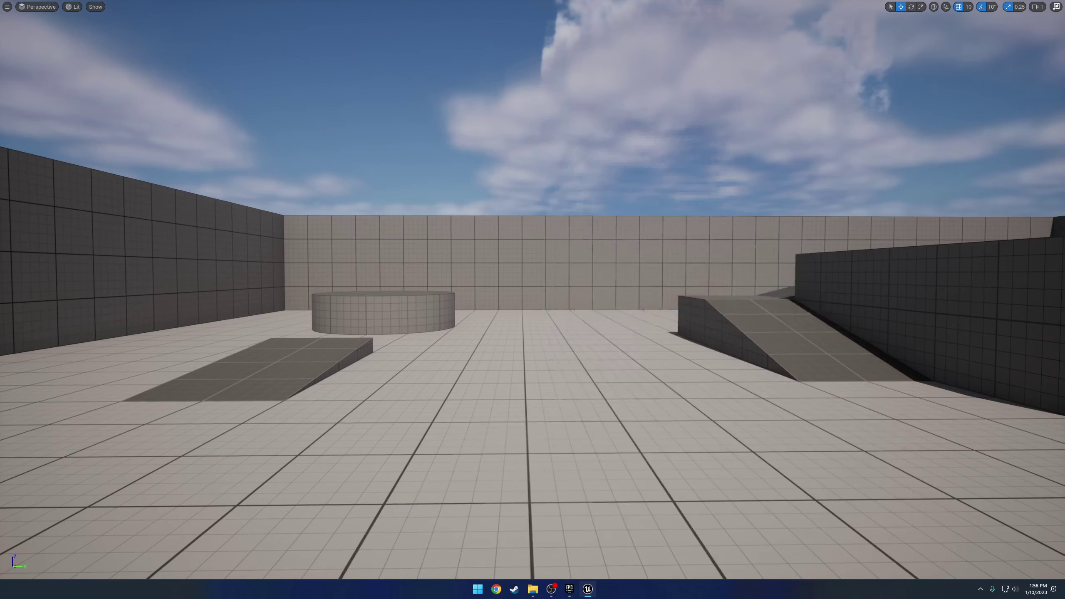
{"action": "mouse_move", "coordinate": [525, 242]}
{"action": "right_mouse_down"}
{"action": "mouse_move", "coordinate": [604, 242]}
{"action": "mouse_move", "coordinate": [534, 244]}
{"action": "right_mouse_up"}
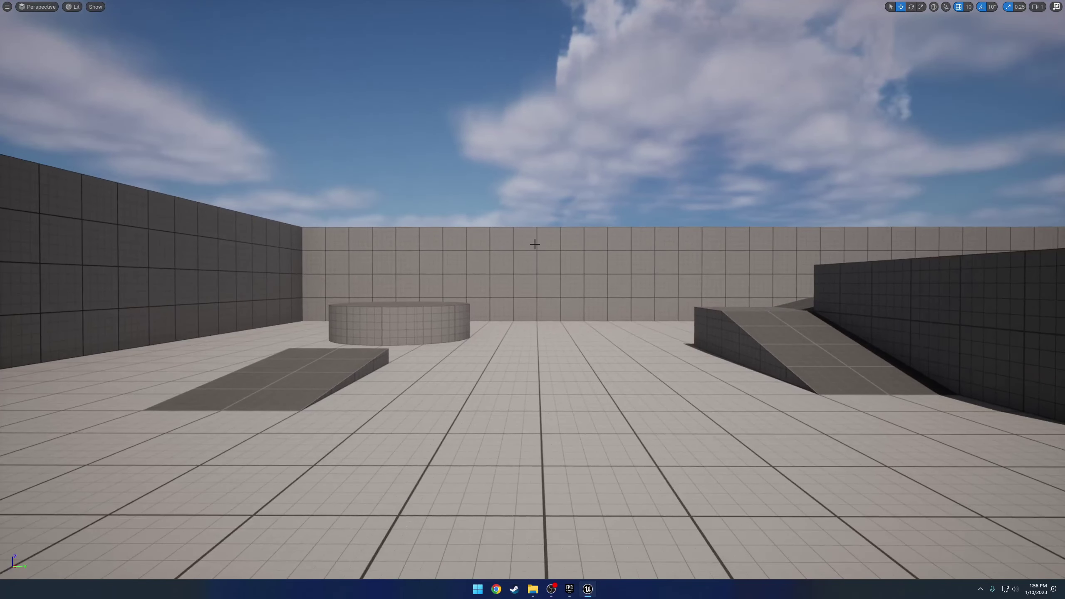
{"action": "key", "text": "alt+p"}
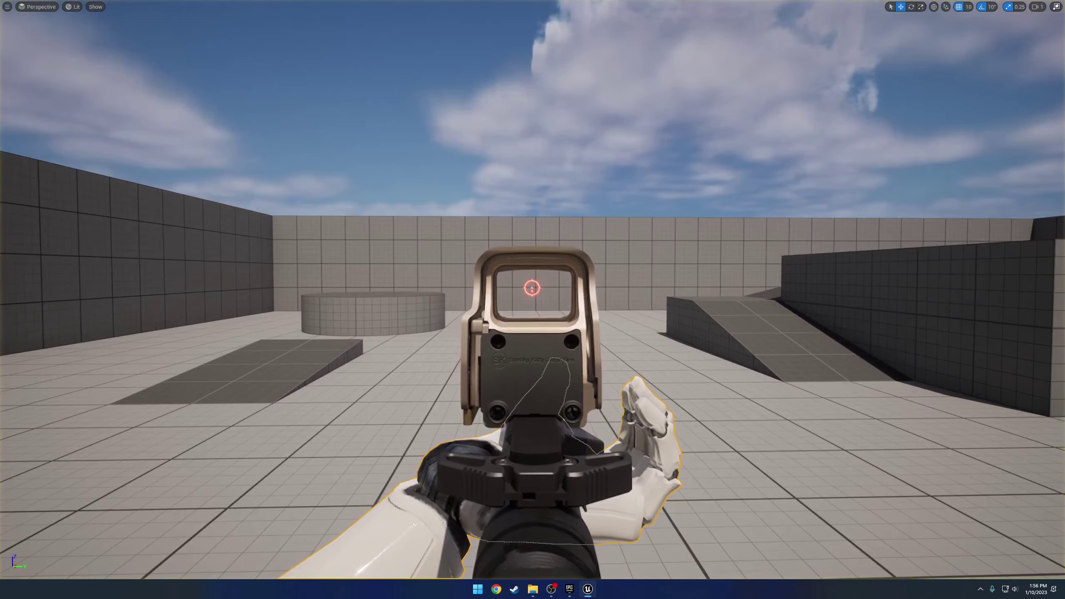
{"action": "key", "text": "w"}
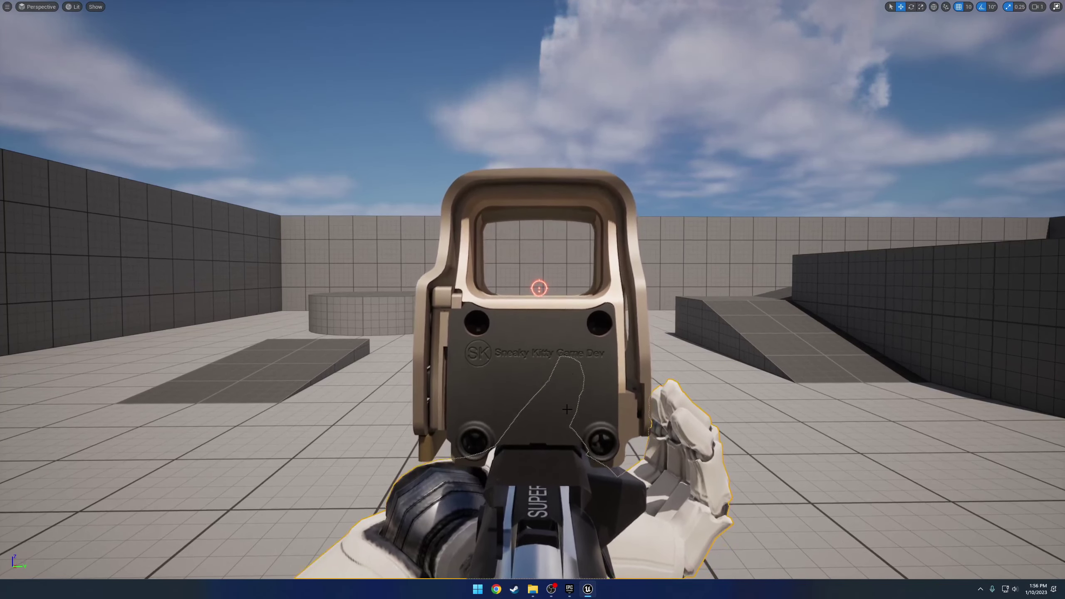
{"action": "mouse_move", "coordinate": [533, 300]}
{"action": "right_mouse_down"}
{"action": "mouse_move", "coordinate": [533, 424]}
{"action": "mouse_move", "coordinate": [533, 173]}
{"action": "mouse_move", "coordinate": [545, 298]}
{"action": "right_mouse_up"}
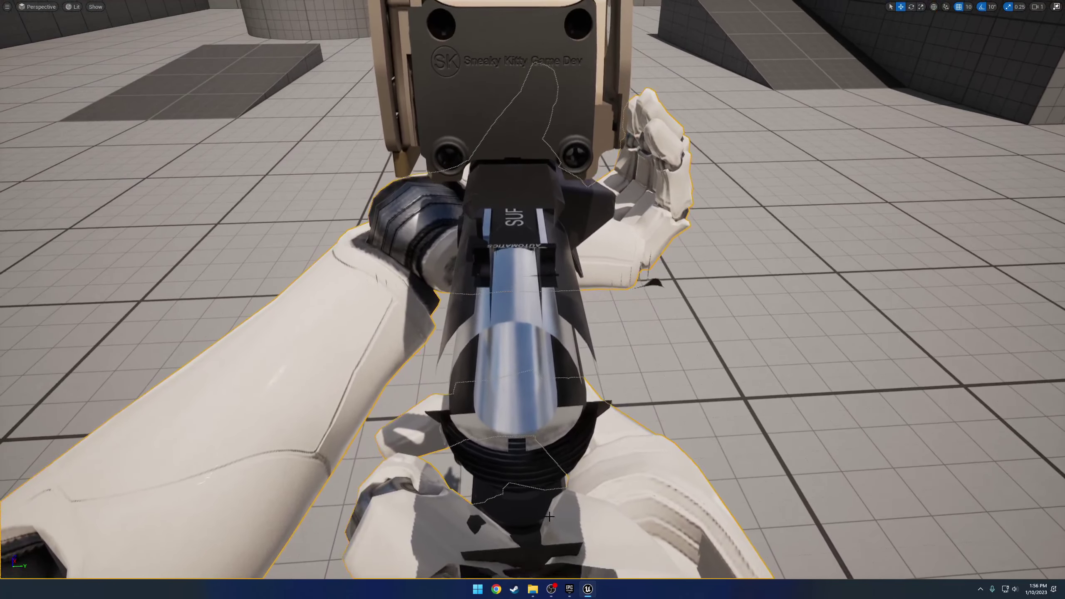
{"action": "key", "text": "Escape"}
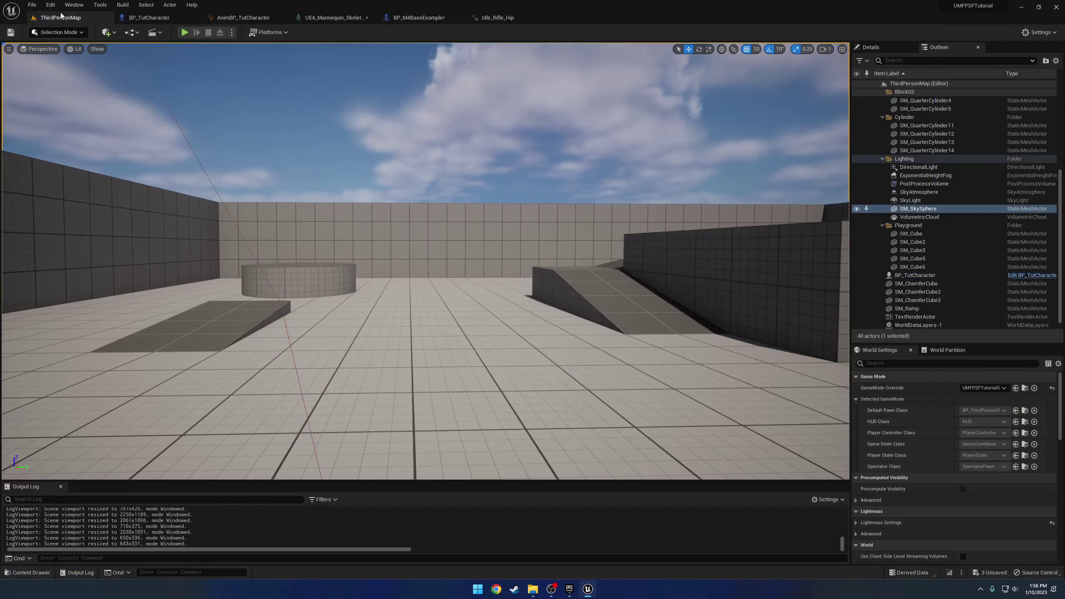
Step: Find the clip options in Project Settings, set Near Clip Plane to 0.1, and close the settings
{"action": "left_click", "coordinate": [52, 6]}
{"action": "left_click", "coordinate": [77, 127]}
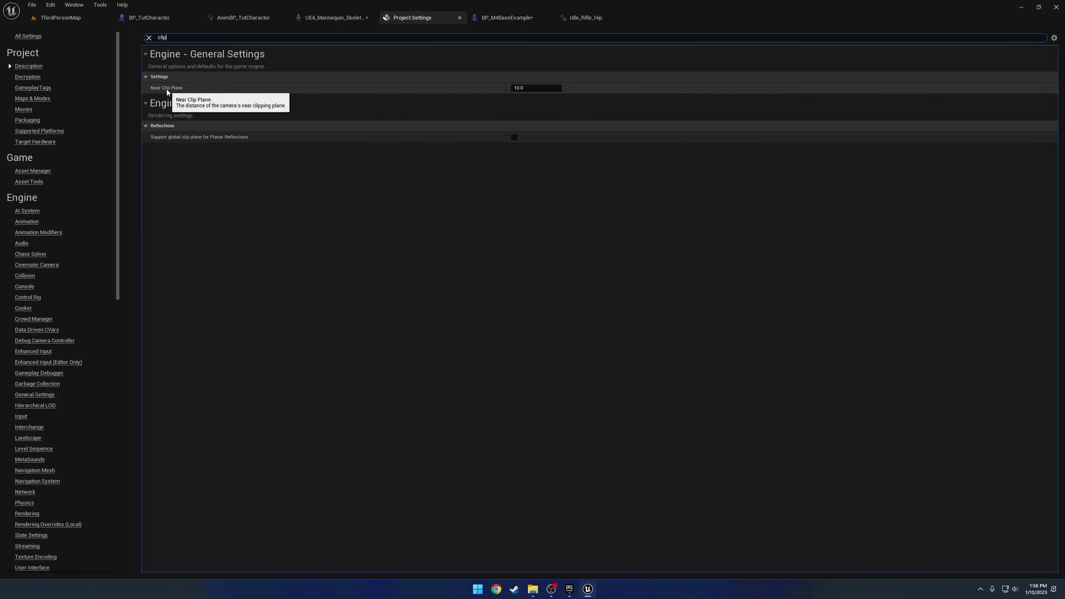
{"action": "left_click", "coordinate": [527, 88]}
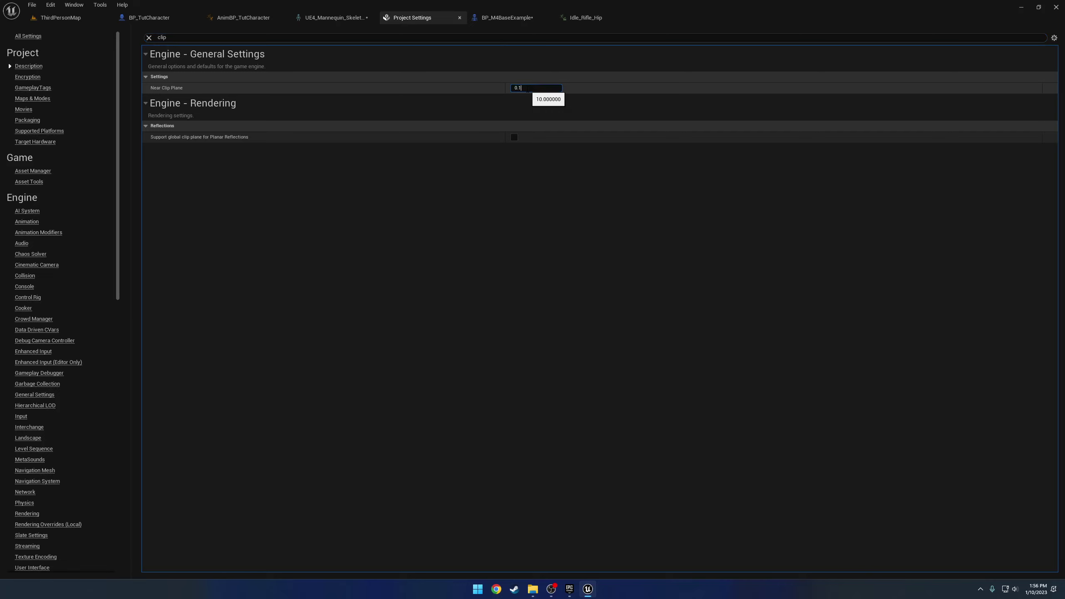
{"action": "left_click", "coordinate": [460, 17]}
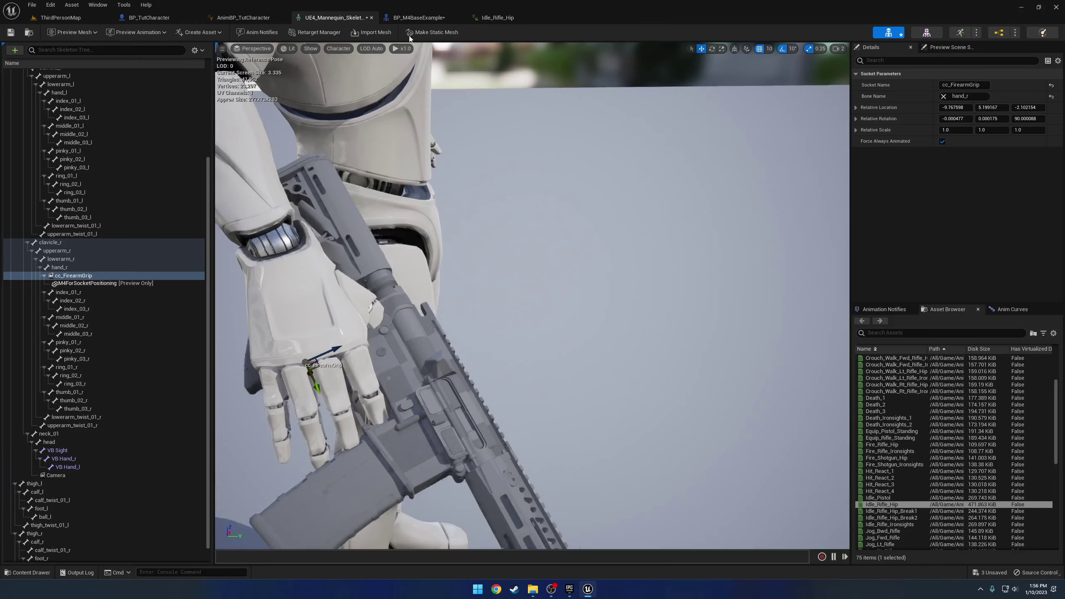
Step: Save all unsaved levels and assets from ThirdPersonMap, and restart the editor
{"action": "left_click", "coordinate": [61, 17]}
{"action": "left_click", "coordinate": [32, 5]}
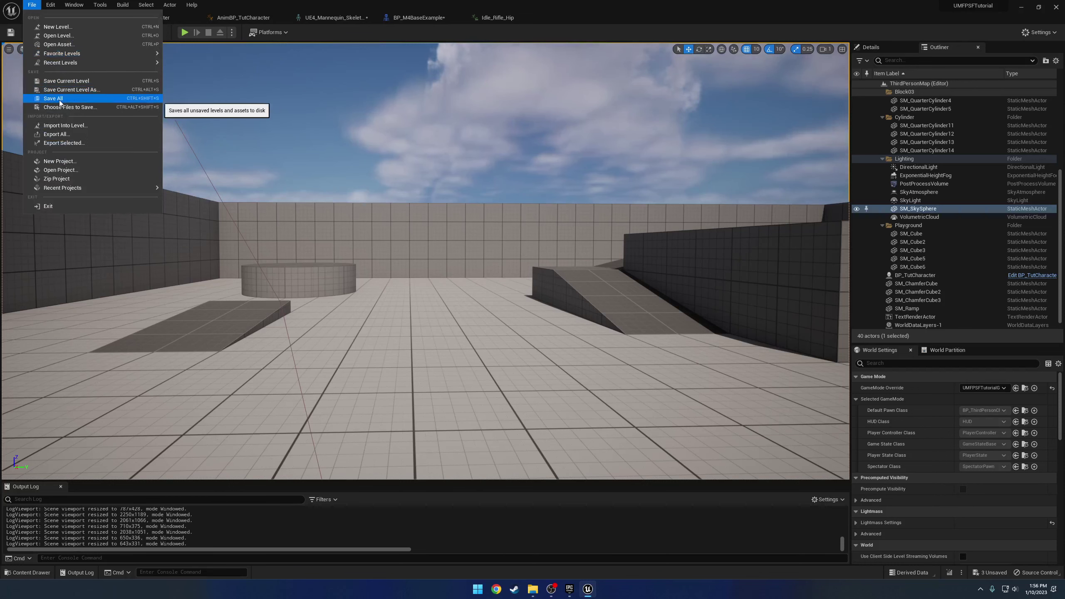
{"action": "left_click", "coordinate": [62, 98]}
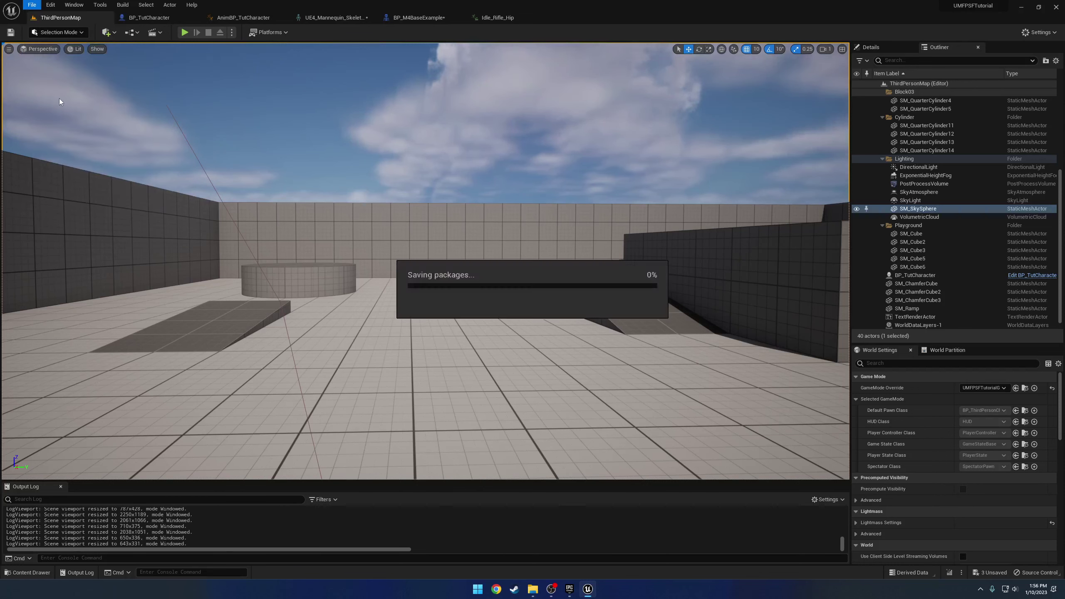
{"action": "left_click", "coordinate": [1056, 9]}
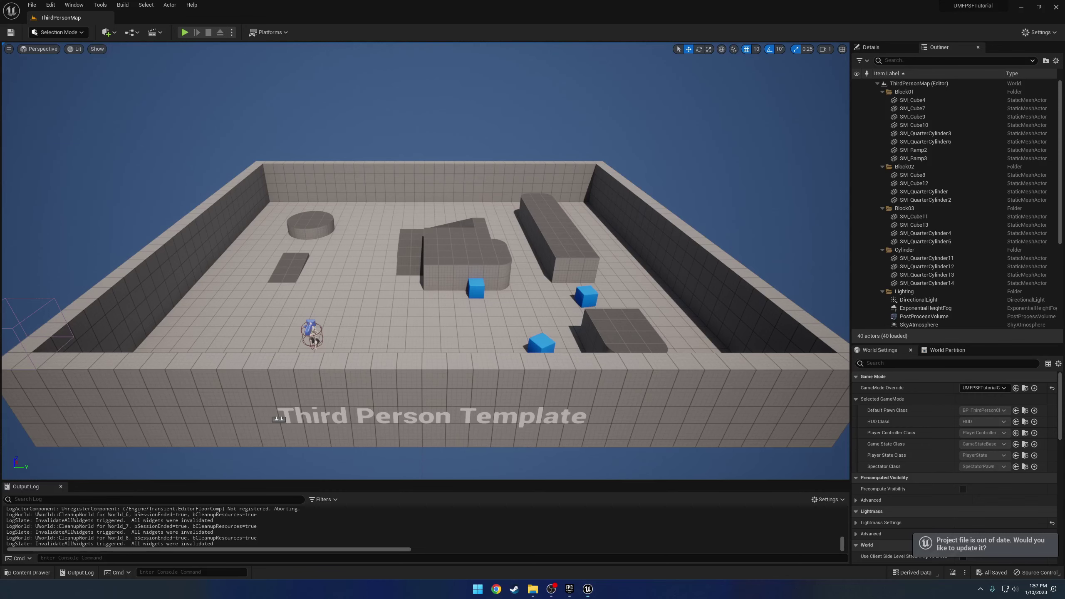
Step: Play the reopened ThirdPersonMap in the viewport and eject from the character while it aims through the holographic sight
{"action": "right_click_drag", "start_coordinate": [404, 304], "coordinate": [377, 304]}
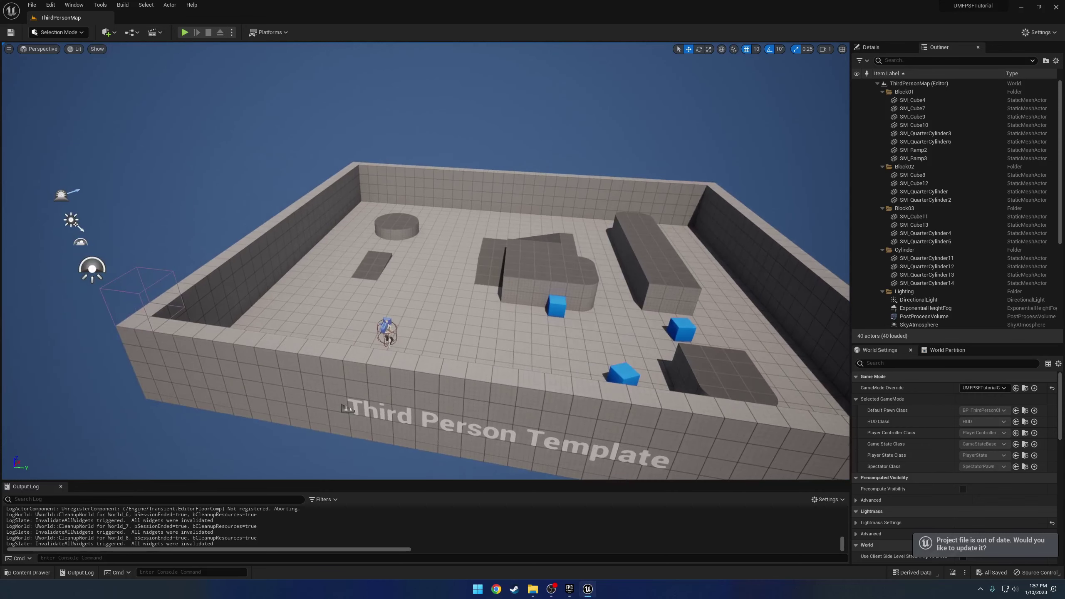
{"action": "right_click_drag", "start_coordinate": [423, 388], "coordinate": [423, 388]}
{"action": "left_click", "coordinate": [409, 352]}
{"action": "key", "text": "f"}
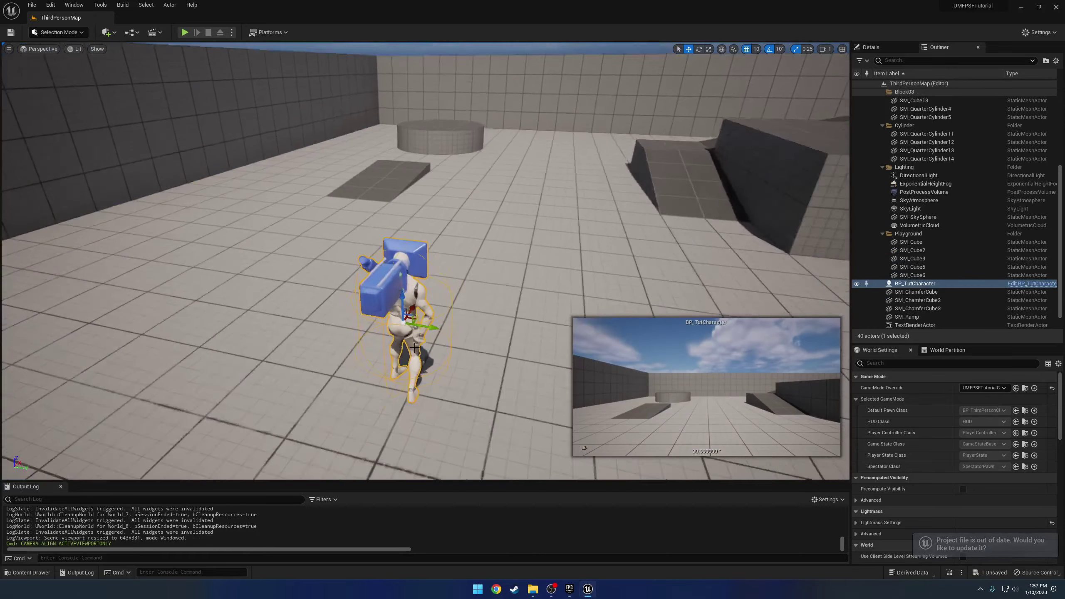
{"action": "left_click", "coordinate": [184, 33]}
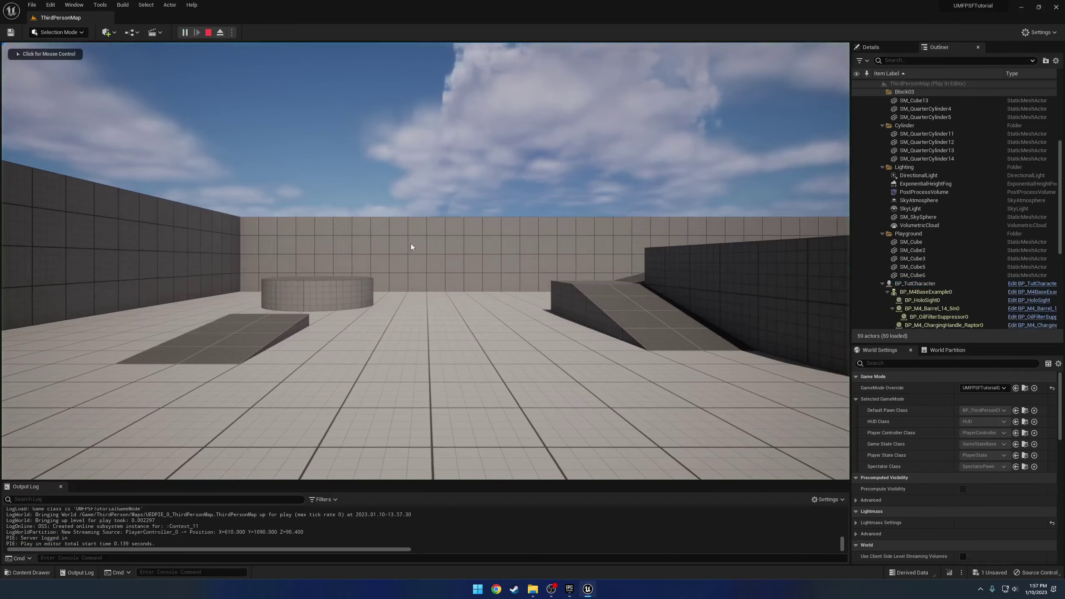
{"action": "key", "text": "F8"}
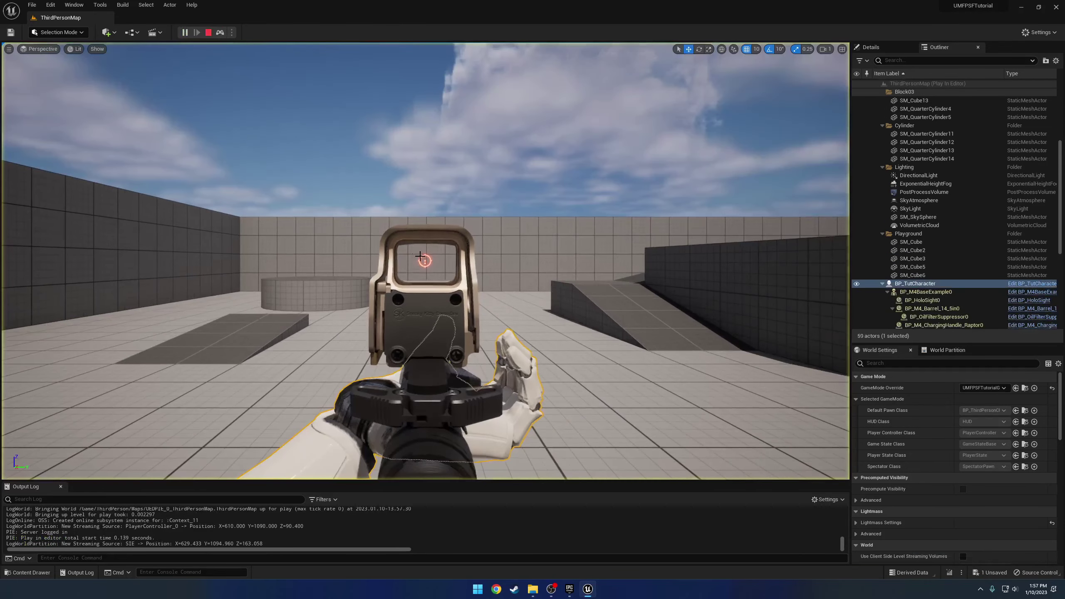
Step: Examine the rifle near the camera for clipping and the character's hold from the side, and end the play session
{"action": "right_click_drag", "start_coordinate": [425, 260], "coordinate": [447, 260]}
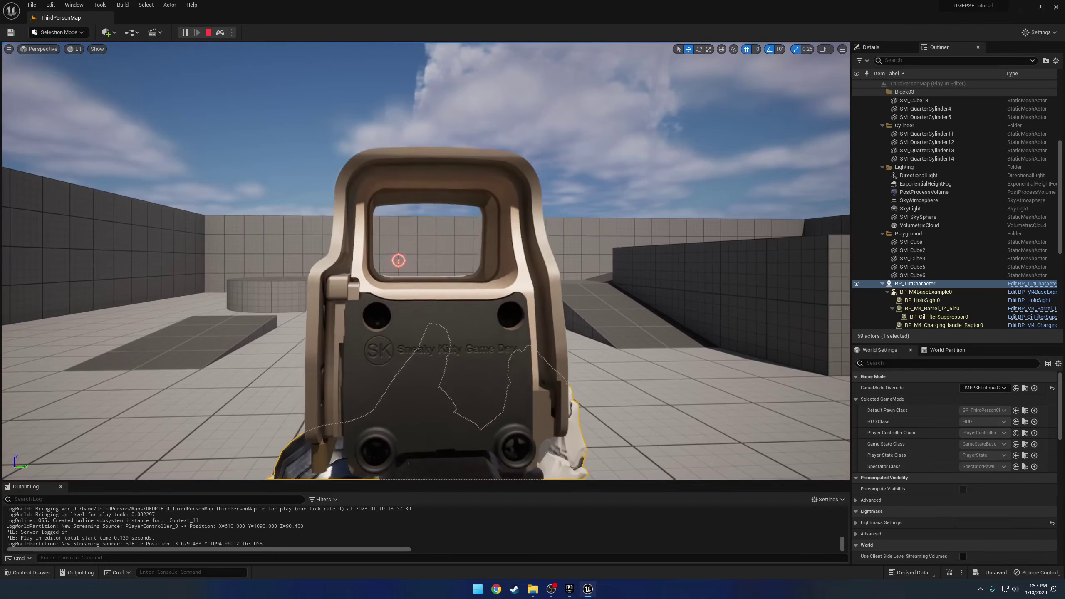
{"action": "key", "text": "q"}
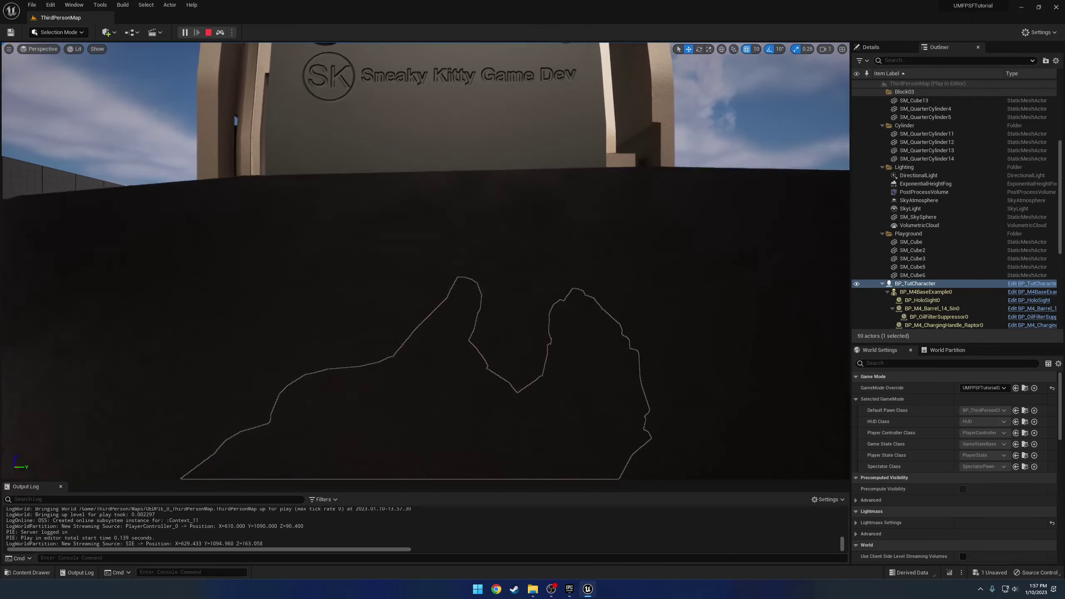
{"action": "key", "text": "s"}
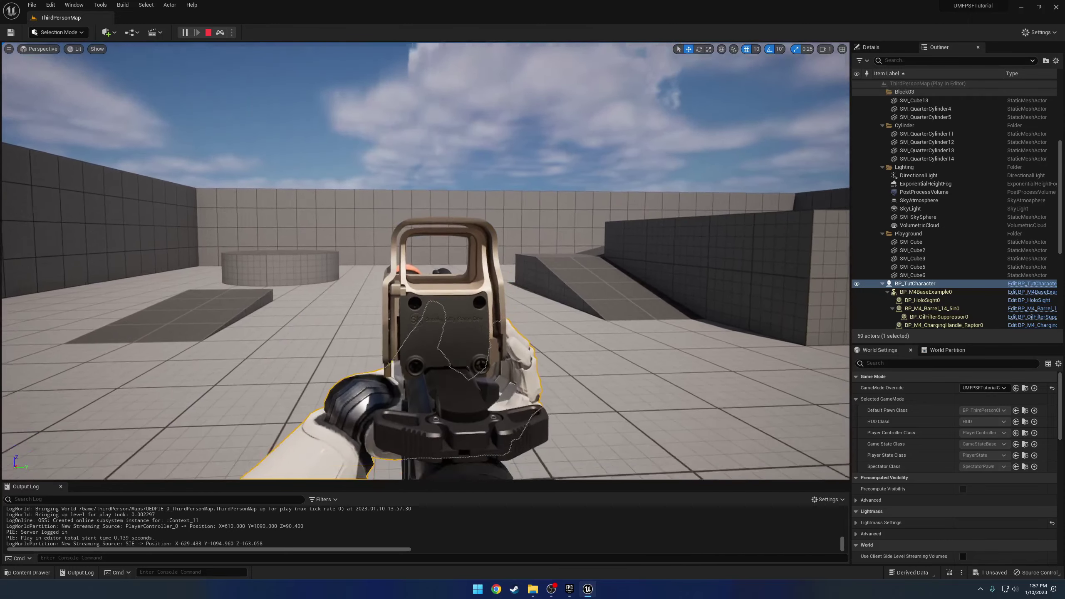
{"action": "key", "text": "a"}
{"action": "right_click_drag", "start_coordinate": [453, 284], "coordinate": [624, 284]}
{"action": "key", "text": "s"}
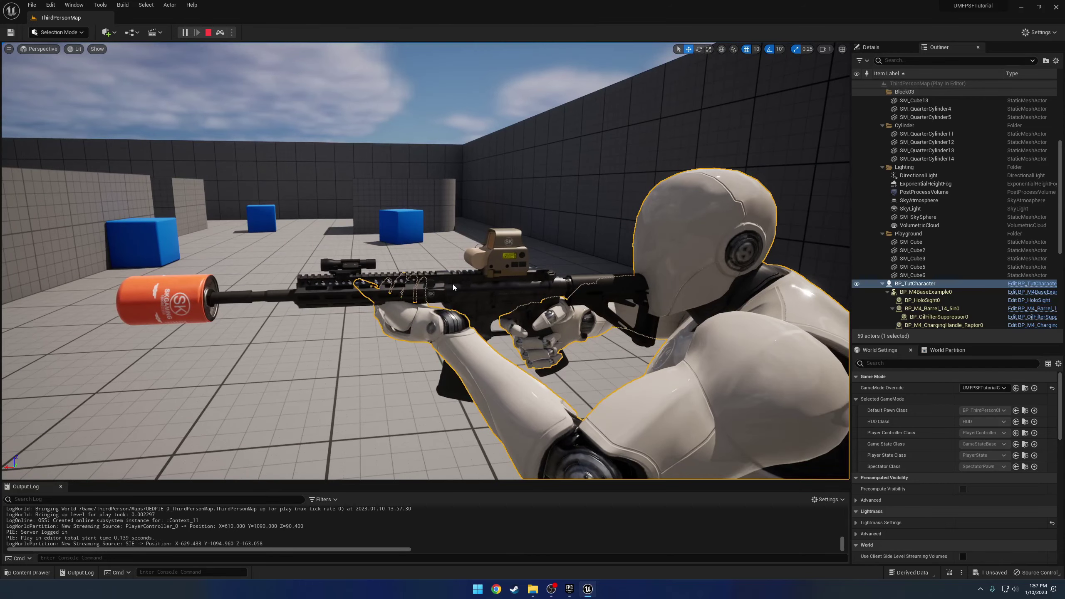
{"action": "key", "text": "Escape"}
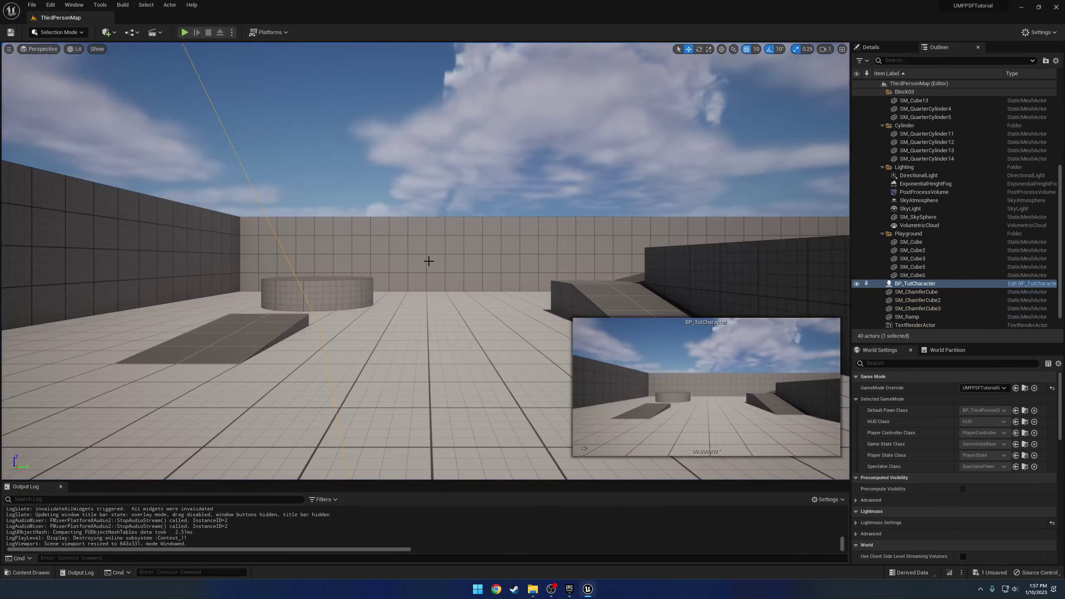
Step: Set the viewport camera speed to 2 and open the AR4 folder within the FPS_Weapon_Bundle weapon meshes
{"action": "key", "text": "f"}
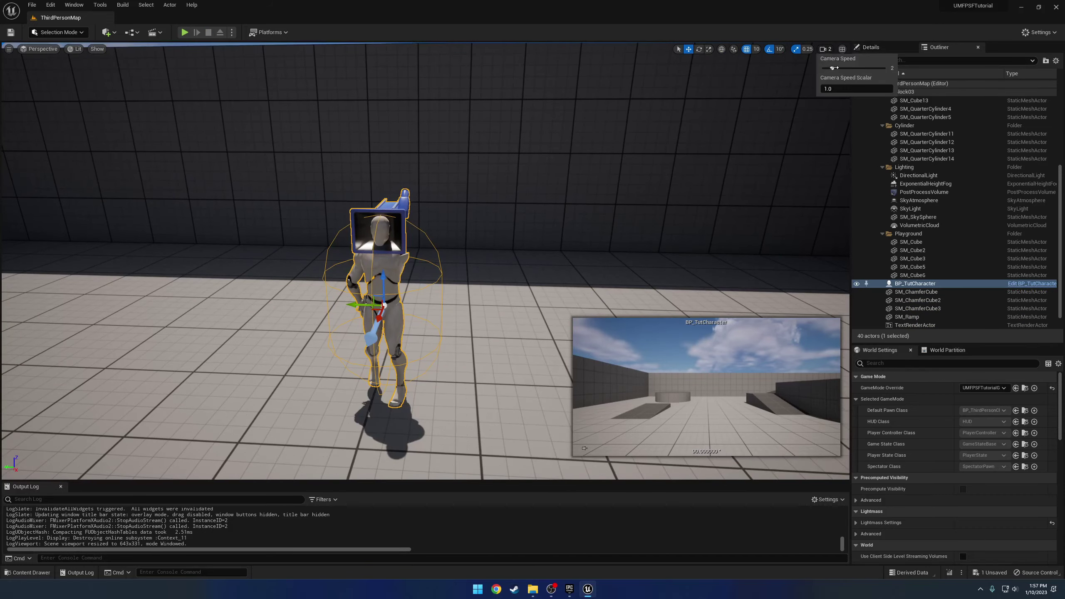
{"action": "right_click_drag", "start_coordinate": [561, 185], "coordinate": [577, 201]}
{"action": "key", "text": "ctrl+space"}
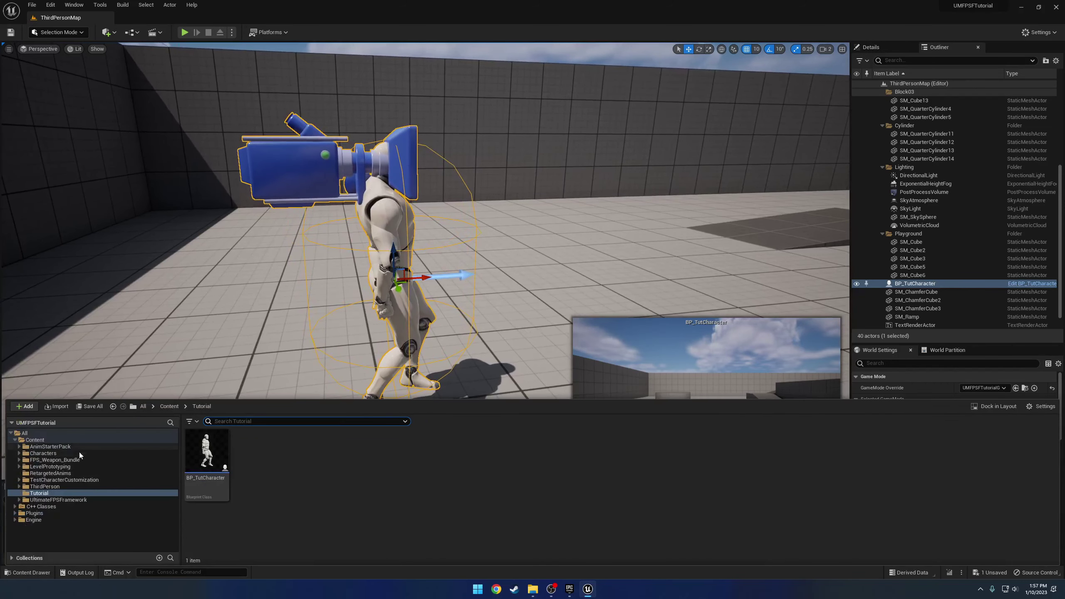
{"action": "left_click", "coordinate": [84, 460]}
{"action": "double_click", "coordinate": [261, 456]}
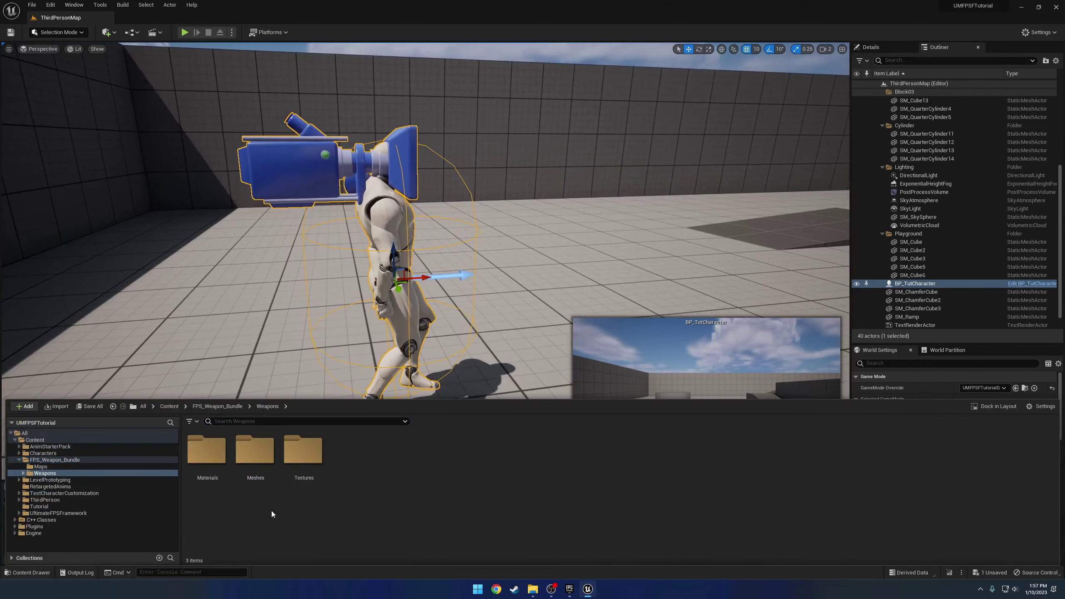
{"action": "double_click", "coordinate": [255, 451]}
{"action": "double_click", "coordinate": [304, 452]}
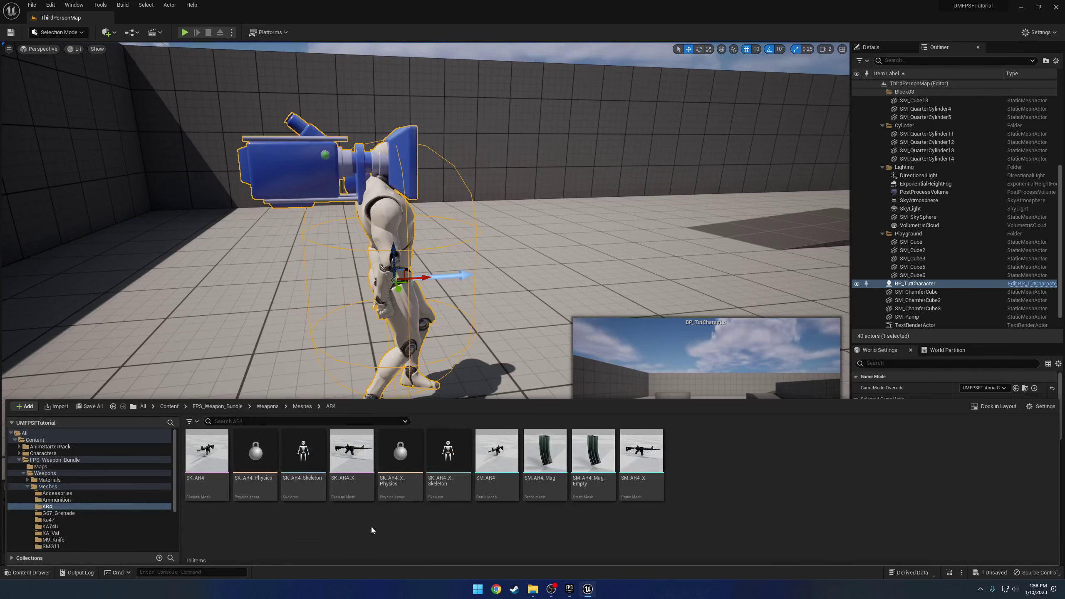
Step: Look through the KA_Val and Ka47 mesh folders and return to the Meshes folder
{"action": "key", "text": "alt+Left"}
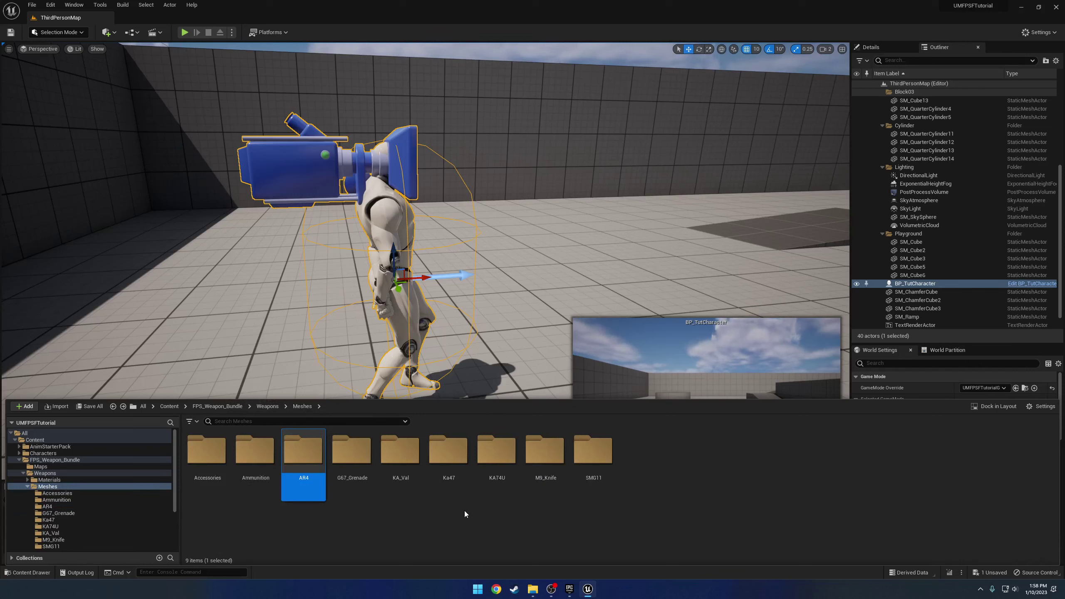
{"action": "double_click", "coordinate": [400, 451]}
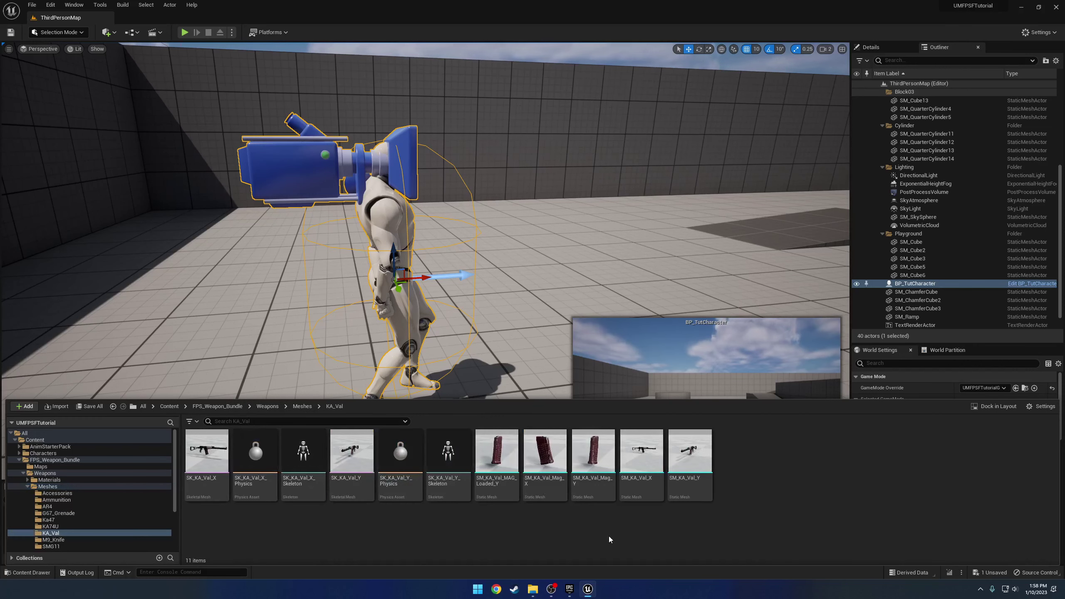
{"action": "key", "text": "alt+Left"}
{"action": "double_click", "coordinate": [456, 459]}
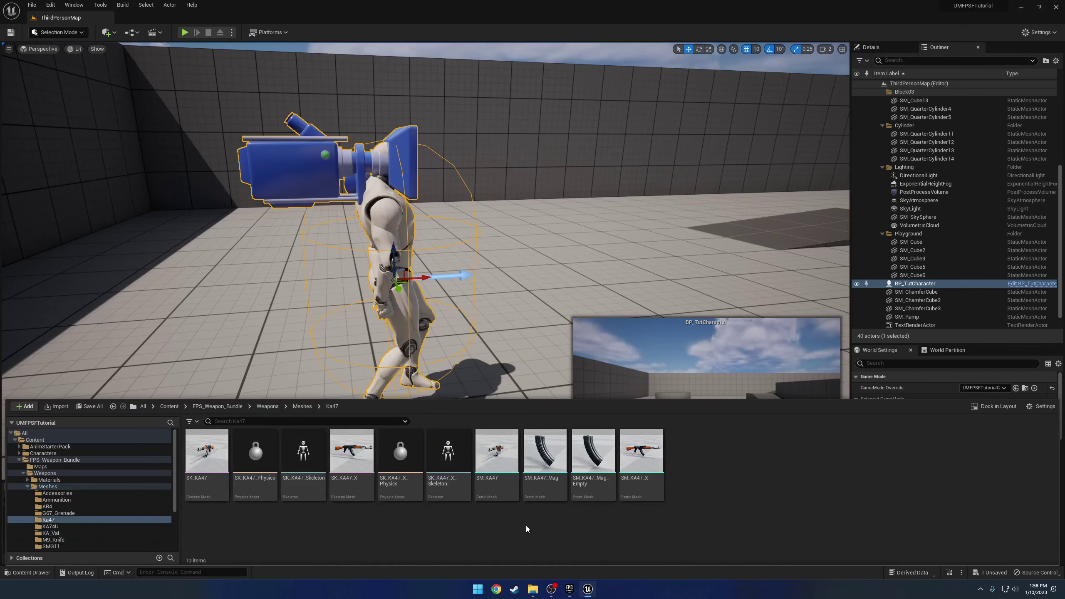
{"action": "key", "text": "alt+Left"}
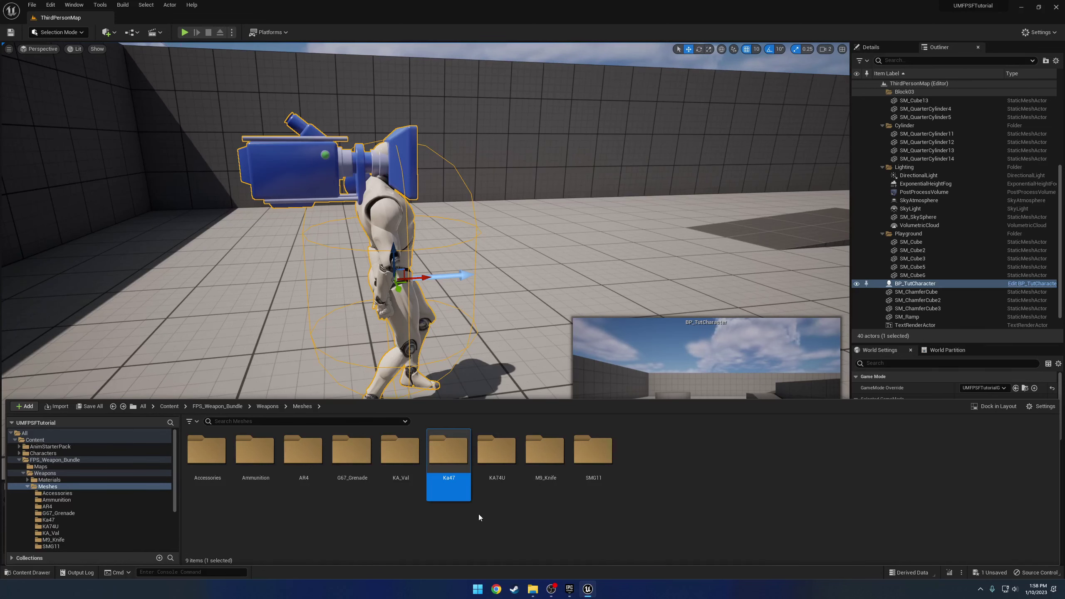
Step: Open the SK_AR4_X skeletal mesh from the AR4 folder and dock its editor in the main window
{"action": "double_click", "coordinate": [304, 466]}
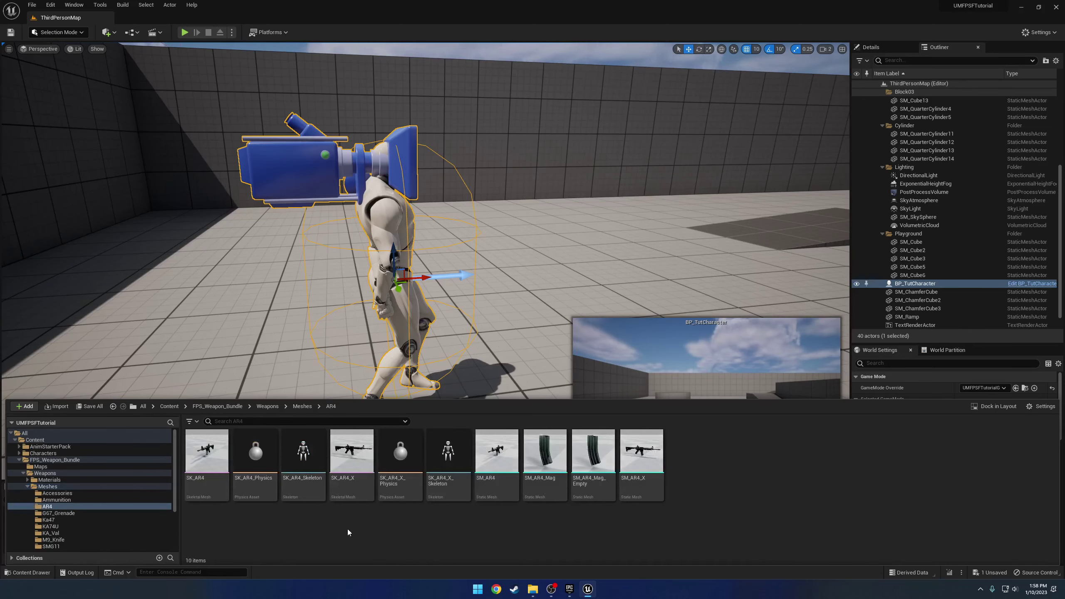
{"action": "double_click", "coordinate": [359, 499]}
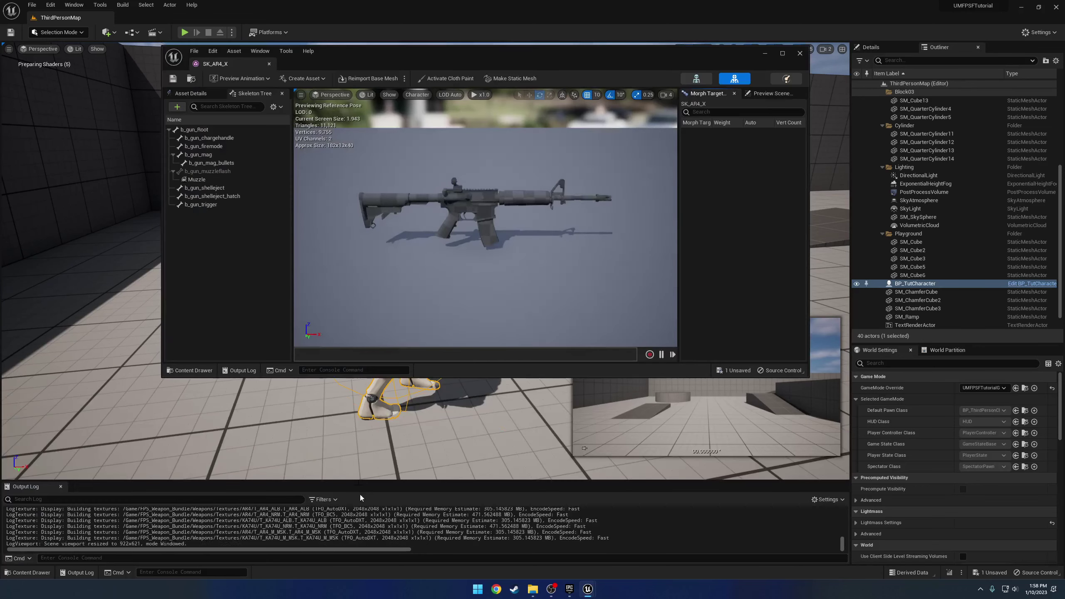
{"action": "left_click_drag", "start_coordinate": [222, 63], "coordinate": [186, 19]}
Step: Examine the SK_AR4_X rifle model from the side, the front and behind the stock, and close its editor
{"action": "right_click_drag", "start_coordinate": [429, 227], "coordinate": [634, 280]}
{"action": "key", "text": "w"}
{"action": "key", "text": "a"}
{"action": "key", "text": "d"}
{"action": "key", "text": "a"}
{"action": "key", "text": "a"}
{"action": "key", "text": "a"}
{"action": "key", "text": "d"}
{"action": "key", "text": "a"}
{"action": "key", "text": "s"}
{"action": "key", "text": "w"}
{"action": "key", "text": "a"}
{"action": "key", "text": "d"}
{"action": "key", "text": "e"}
{"action": "right_click_drag", "start_coordinate": [407, 266], "coordinate": [509, 292]}
{"action": "right_click_drag", "start_coordinate": [634, 330], "coordinate": [482, 319]}
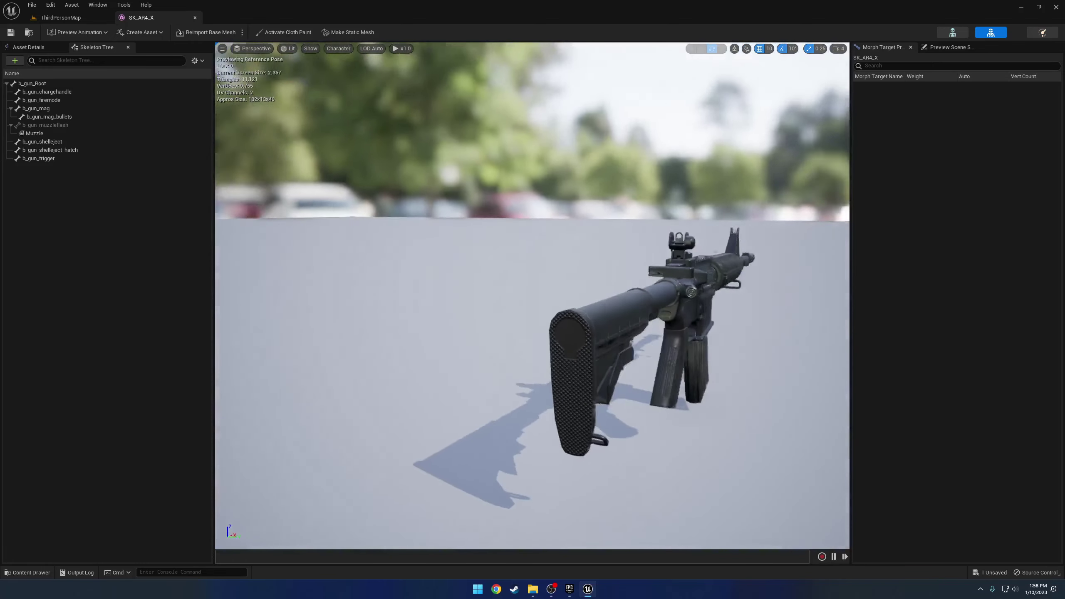
{"action": "right_click_drag", "start_coordinate": [738, 334], "coordinate": [643, 325]}
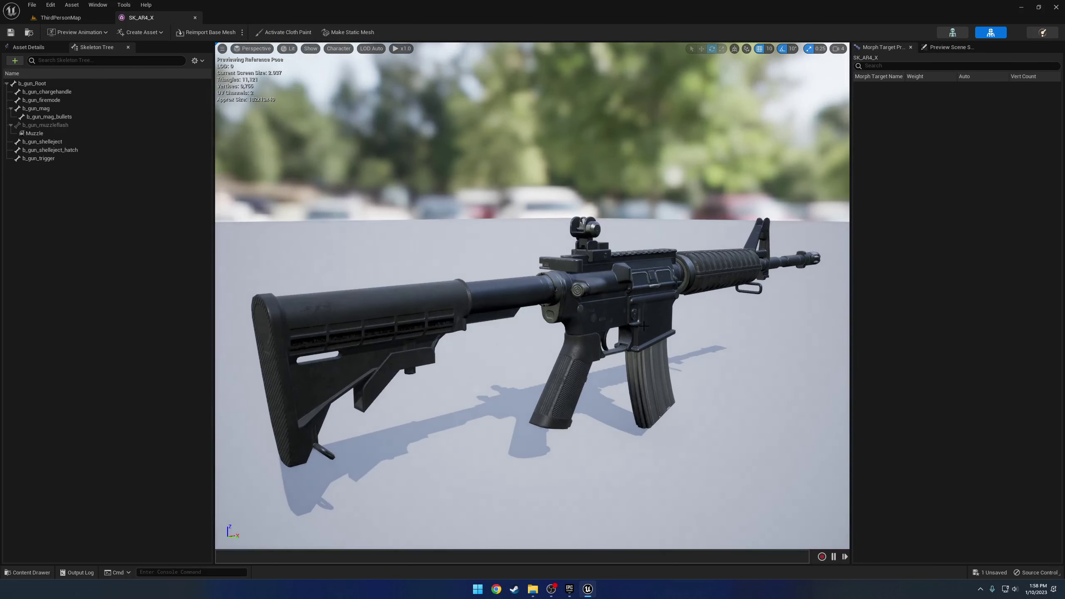
{"action": "mouse_move", "coordinate": [445, 197]}
{"action": "right_mouse_down"}
{"action": "mouse_move", "coordinate": [411, 139]}
{"action": "mouse_move", "coordinate": [446, 197]}
{"action": "right_mouse_up"}
{"action": "left_click", "coordinate": [195, 17]}
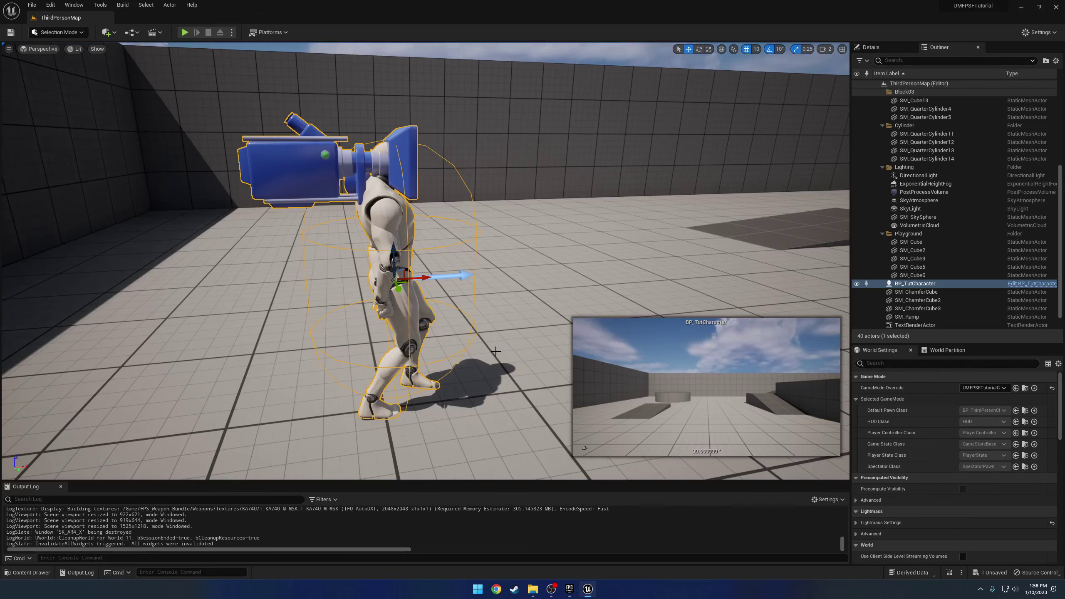
Step: Bring up the AR4 mesh folder's assets again over the ThirdPersonMap viewport
{"action": "key", "text": "ctrl+space"}
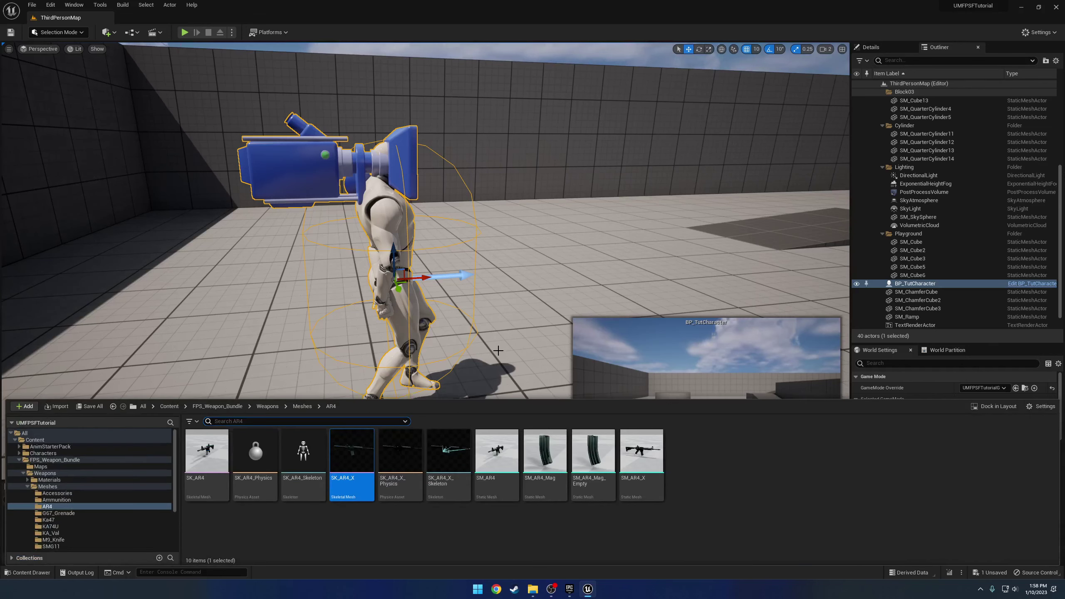
{"action": "left_click", "coordinate": [524, 533]}
{"action": "mouse_move", "coordinate": [484, 311]}
{"action": "right_mouse_down"}
{"action": "mouse_move", "coordinate": [603, 305]}
{"action": "mouse_move", "coordinate": [496, 295]}
{"action": "right_mouse_up"}
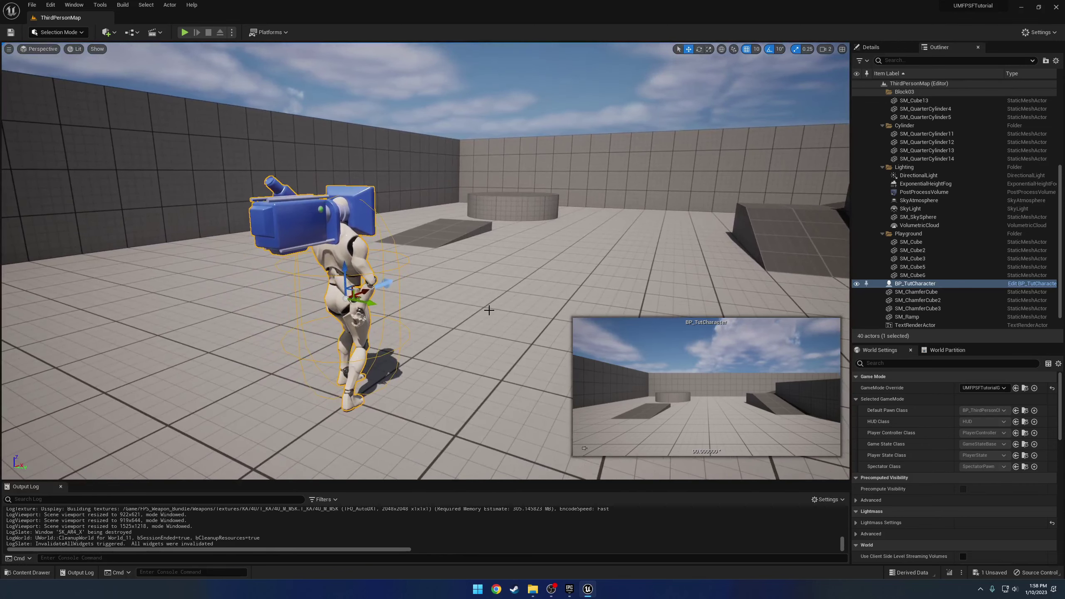
{"action": "key", "text": "ctrl+space"}
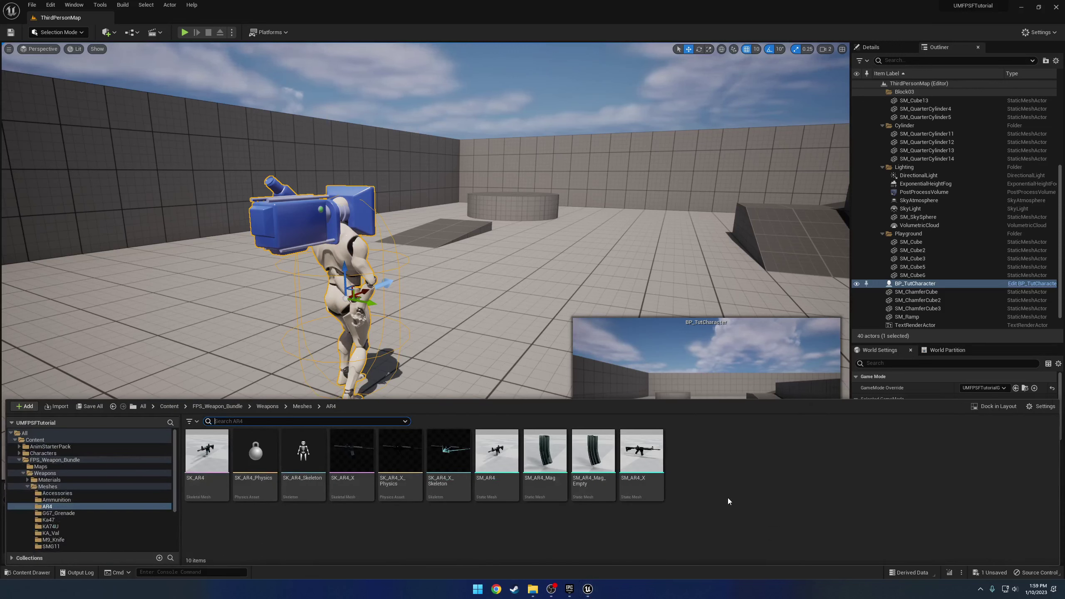